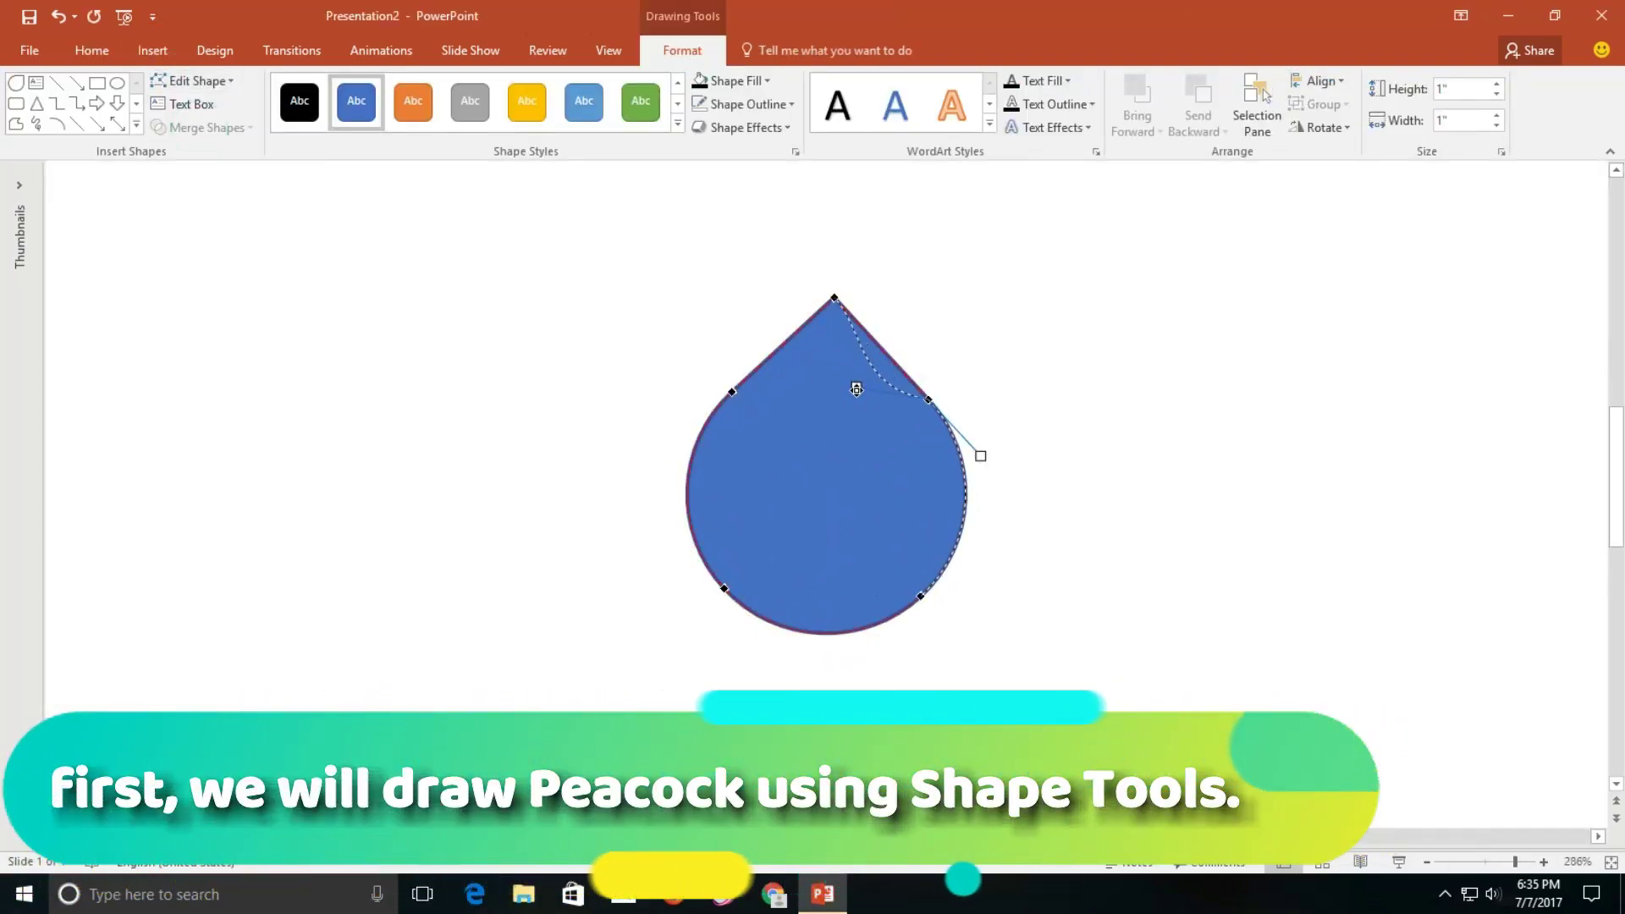
# Drag the body's edit points inward to round it into a vase form
pyautogui.moveTo(855, 380); pyautogui.dragTo(872, 385)
pyautogui.moveTo(766, 356); pyautogui.dragTo(675, 438)
pyautogui.moveTo(707, 559); pyautogui.dragTo(766, 584)
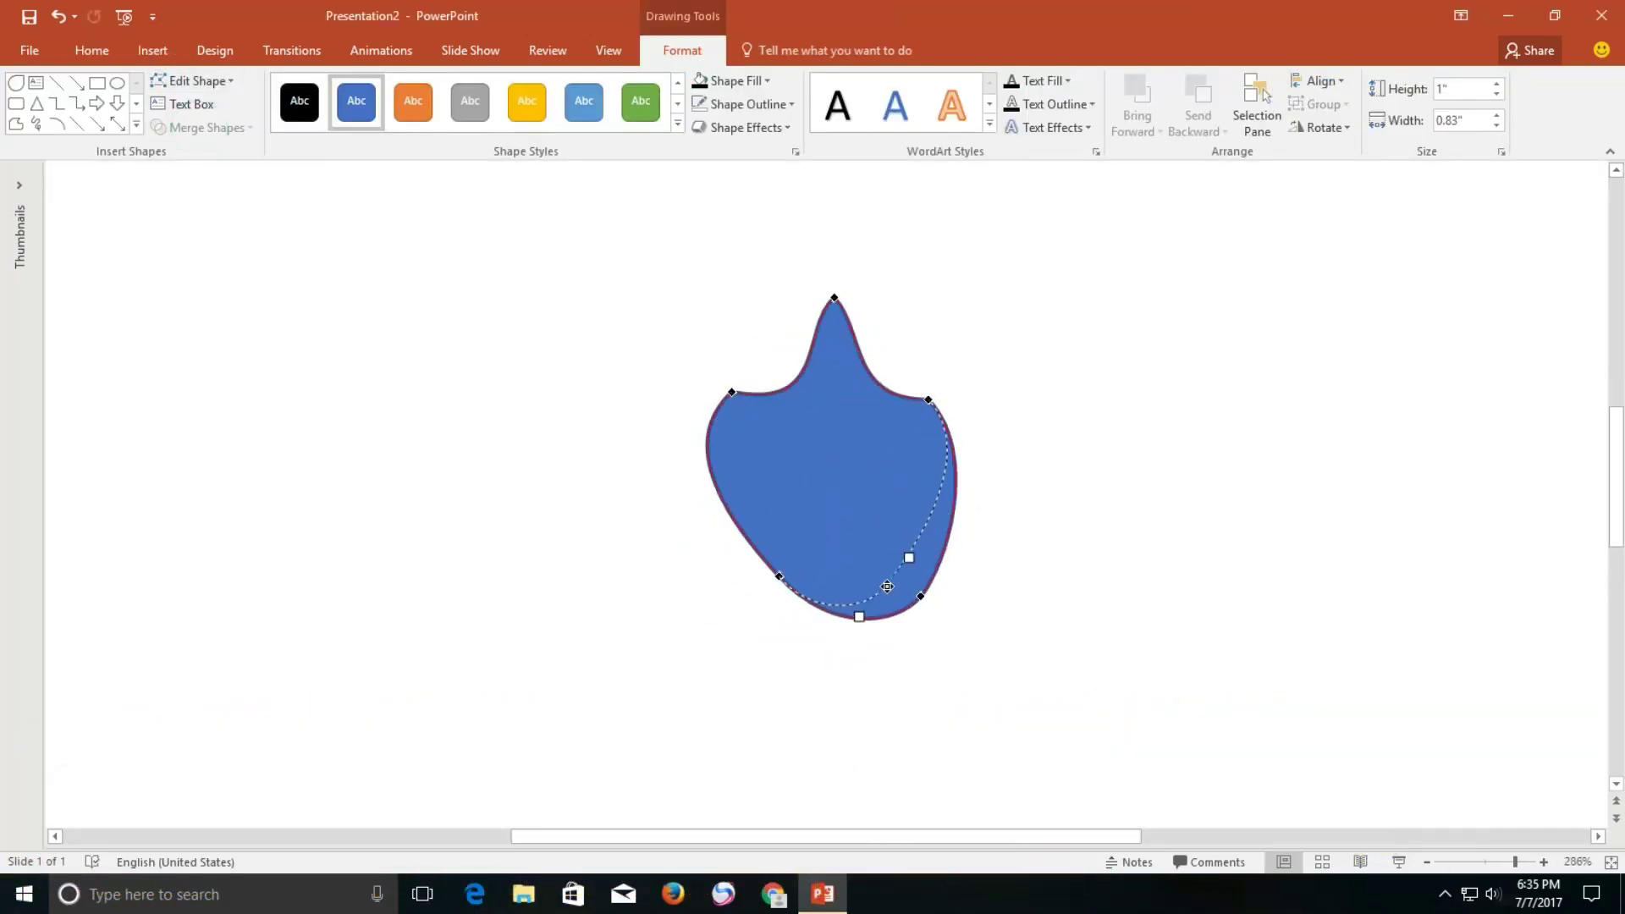
pyautogui.moveTo(935, 512); pyautogui.dragTo(912, 531)
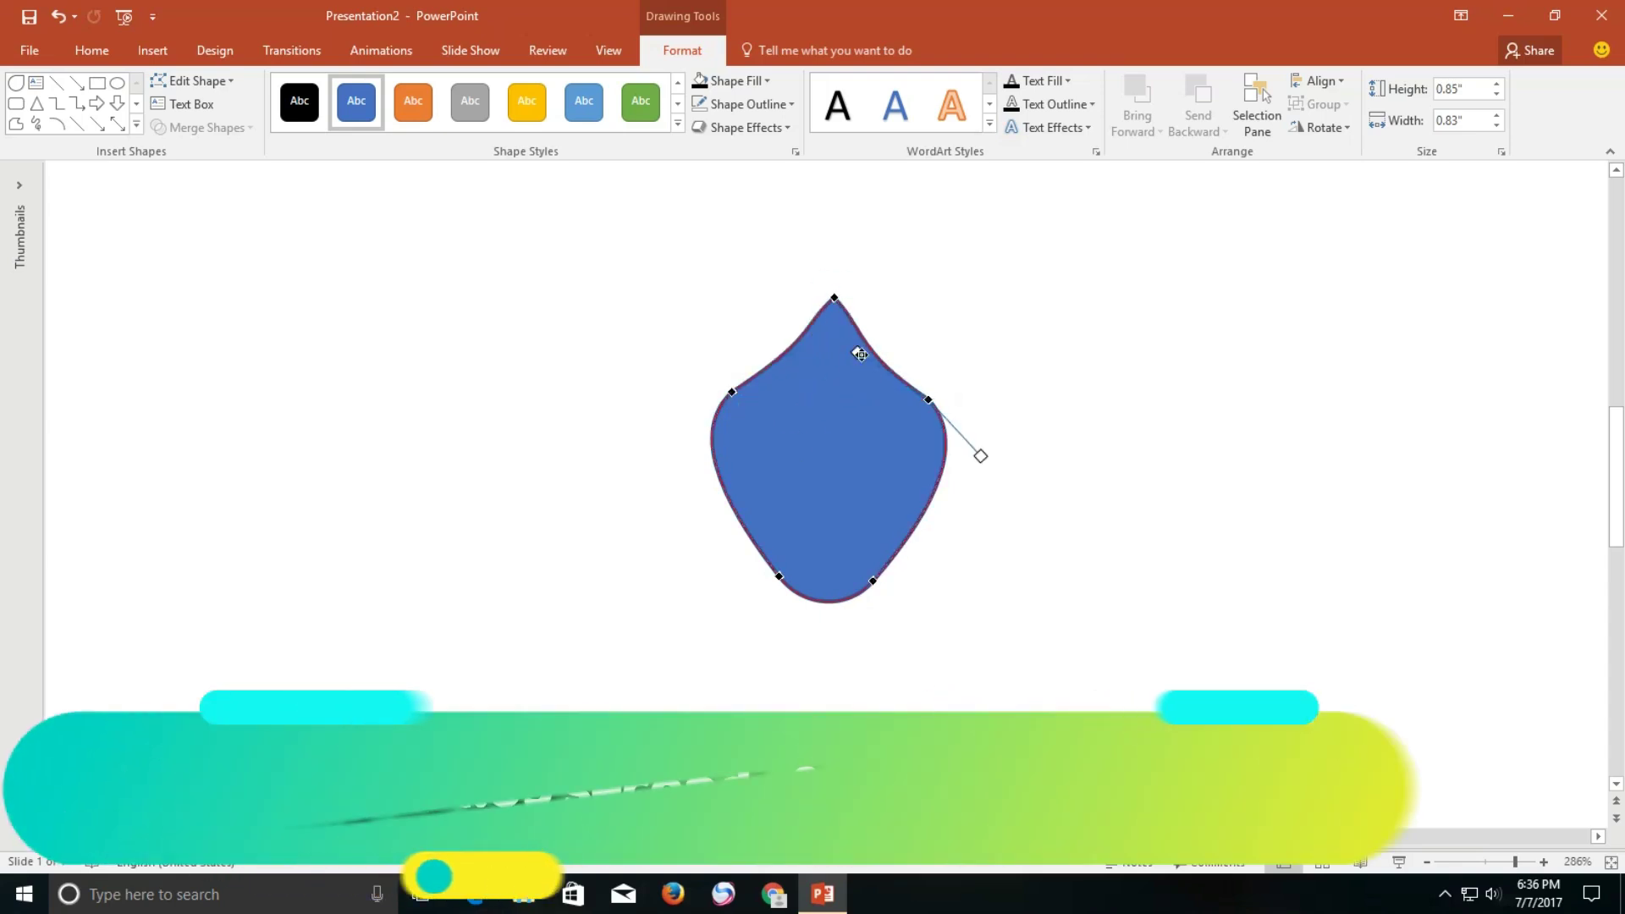
# Draw a foot rectangle and union it with the upright rectangle into an L-shaped leg
pyautogui.moveTo(764, 663); pyautogui.dragTo(731, 663)
pyautogui.click(97, 82)
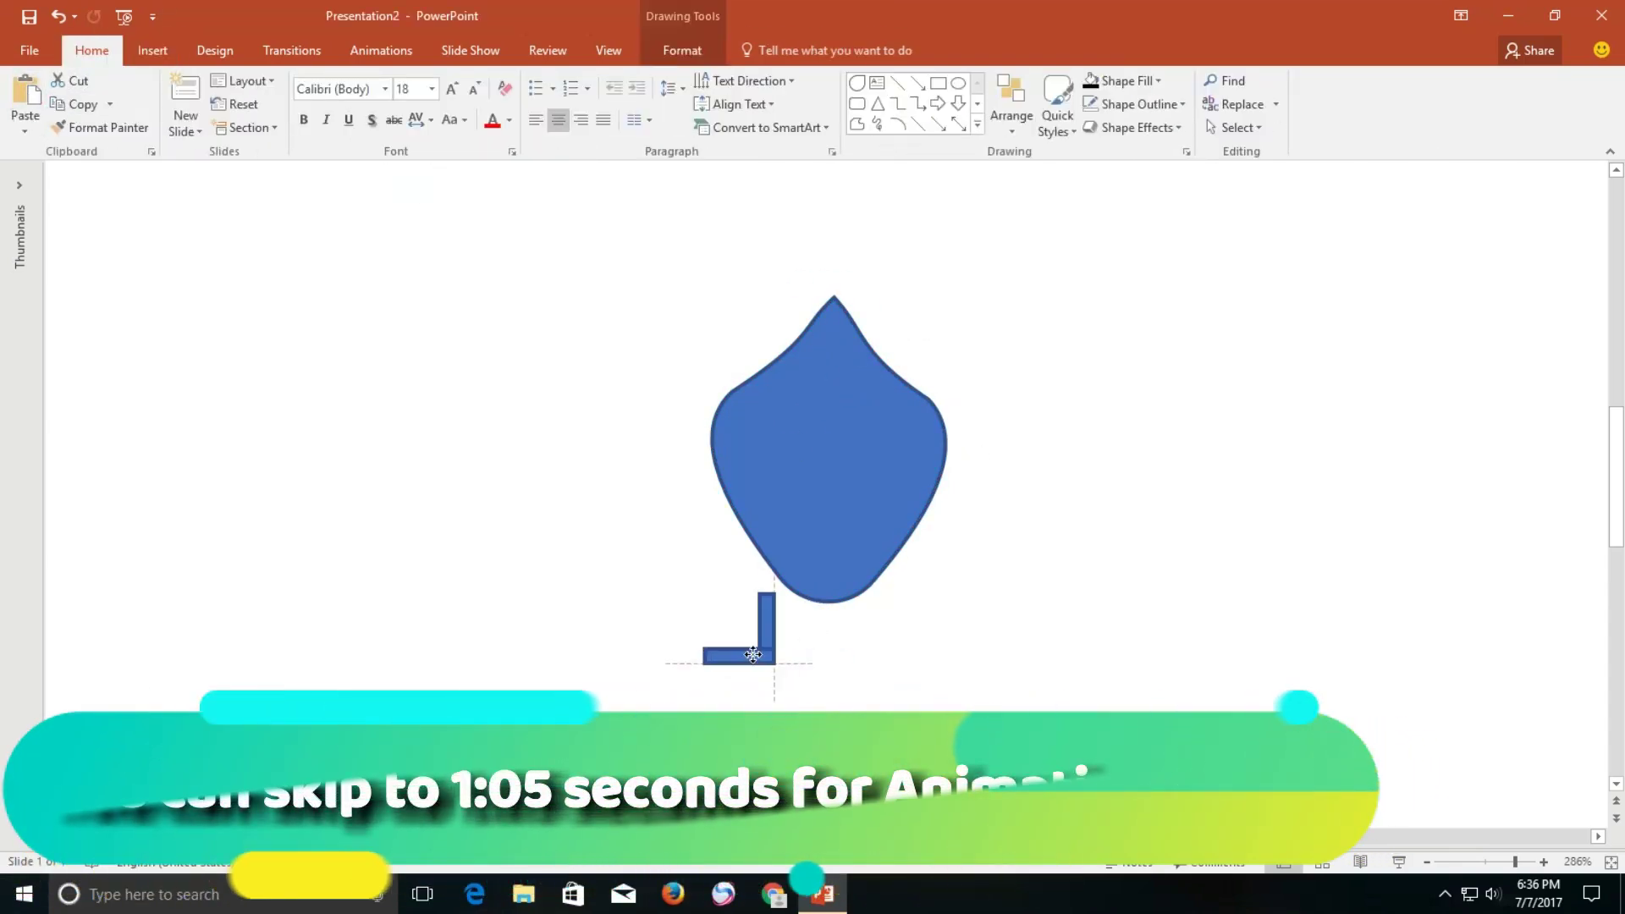
pyautogui.keyDown('shift'); pyautogui.click(766, 618); pyautogui.keyUp('shift')
pyautogui.click(201, 127)
pyautogui.click(187, 156)
# Copy the L-shaped leg and place the second leg beside the first
pyautogui.click(842, 428)
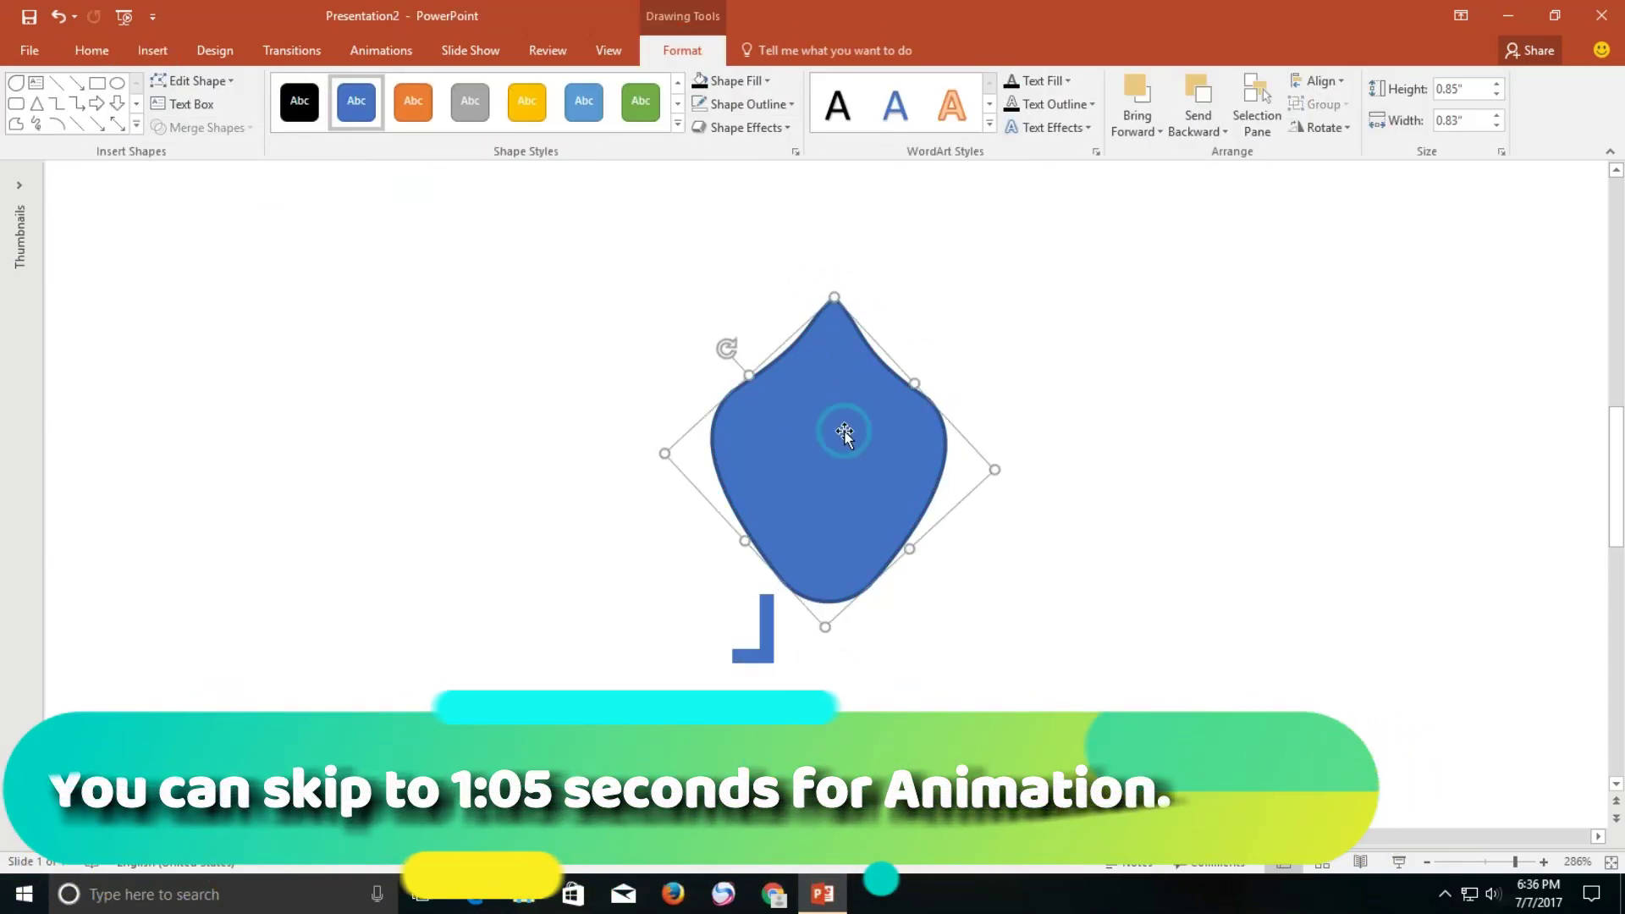
pyautogui.click(192, 81)
pyautogui.click(215, 119)
pyautogui.click(870, 533)
pyautogui.click(91, 50)
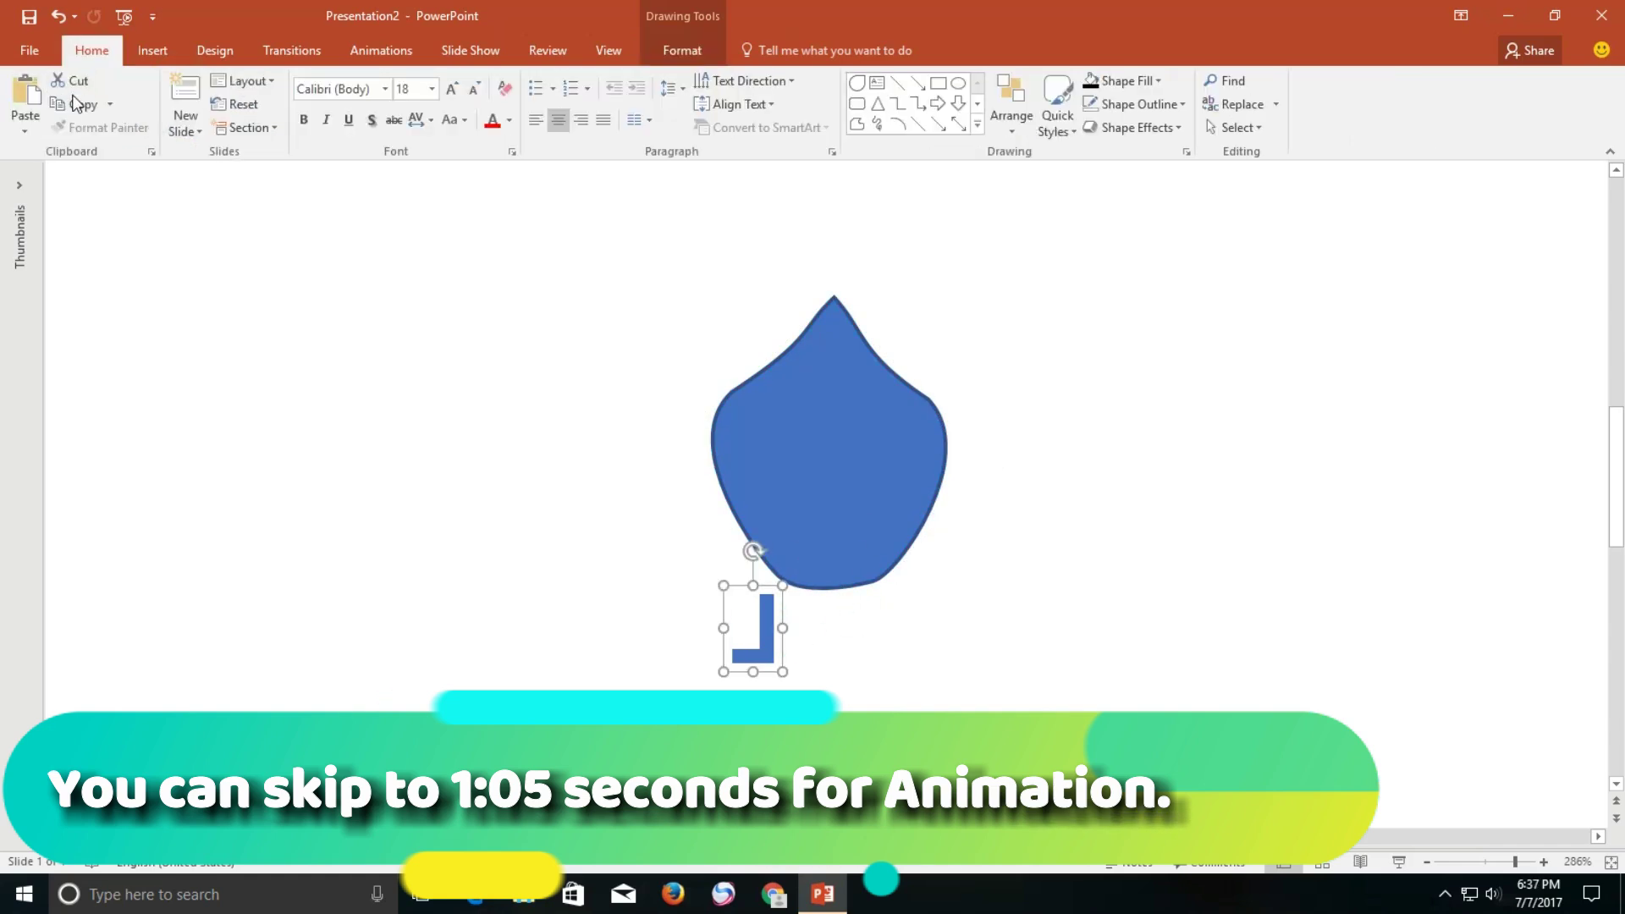
pyautogui.moveTo(766, 626)
pyautogui.mouseDown()
pyautogui.moveTo(812, 640)
pyautogui.moveTo(863, 614)
pyautogui.mouseUp()
# Draw a narrow neck rectangle on top of the body
pyautogui.click(835, 439)
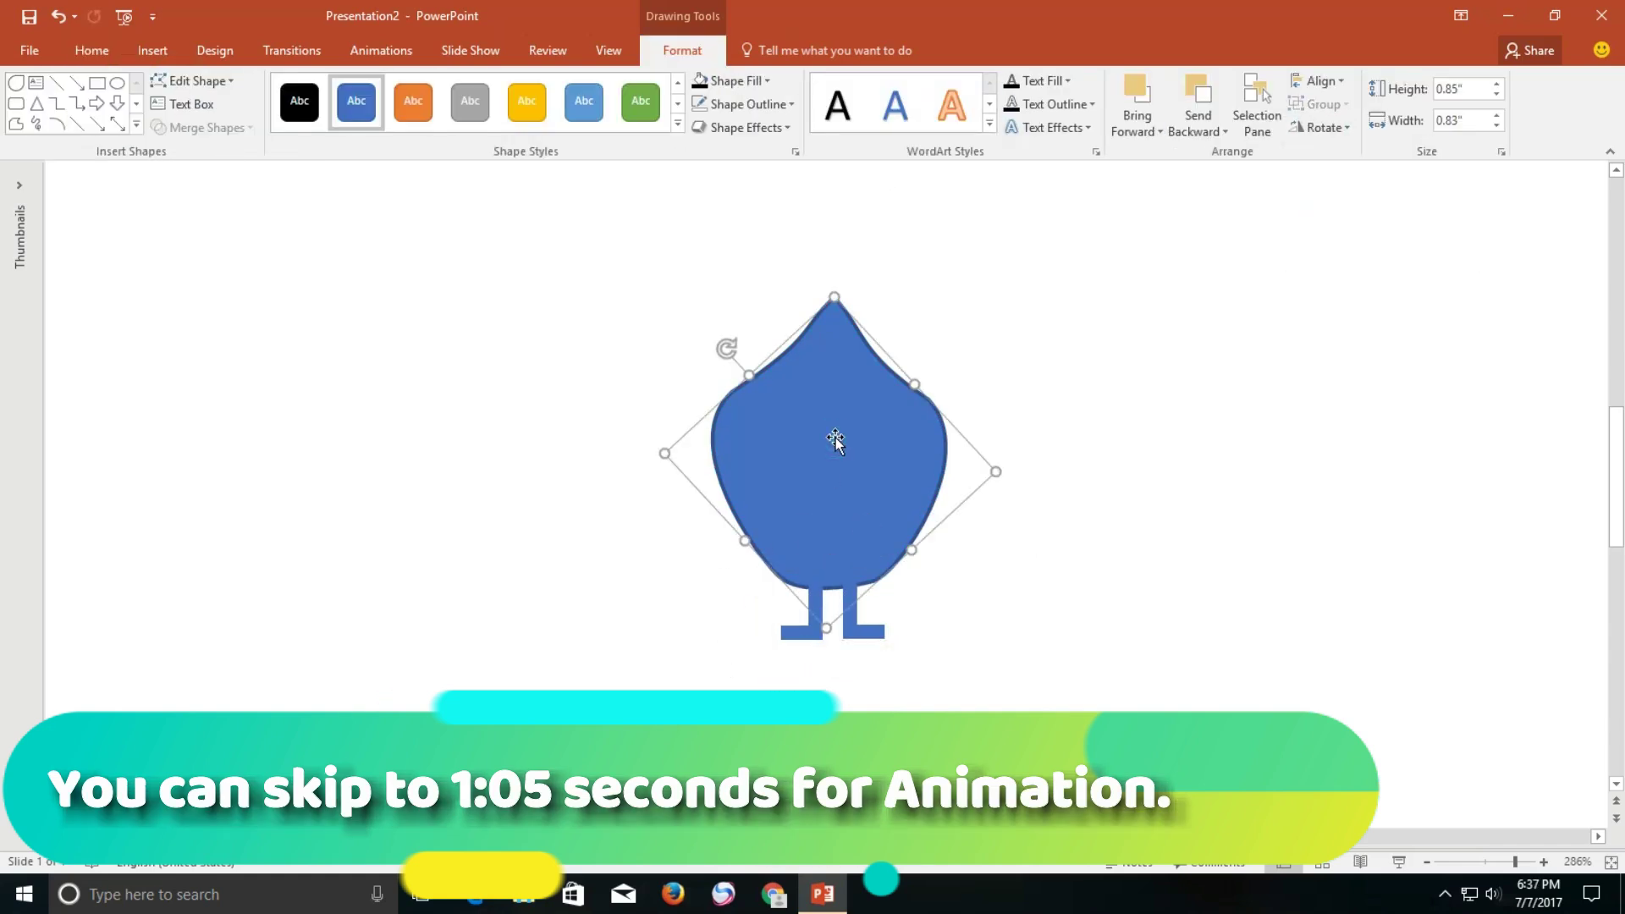
pyautogui.click(593, 339)
pyautogui.click(152, 50)
pyautogui.moveTo(804, 275); pyautogui.dragTo(871, 389)
pyautogui.moveTo(804, 332)
pyautogui.mouseDown()
pyautogui.moveTo(852, 332)
pyautogui.moveTo(925, 489)
pyautogui.mouseUp()
pyautogui.press('Escape')
pyautogui.click(152, 50)
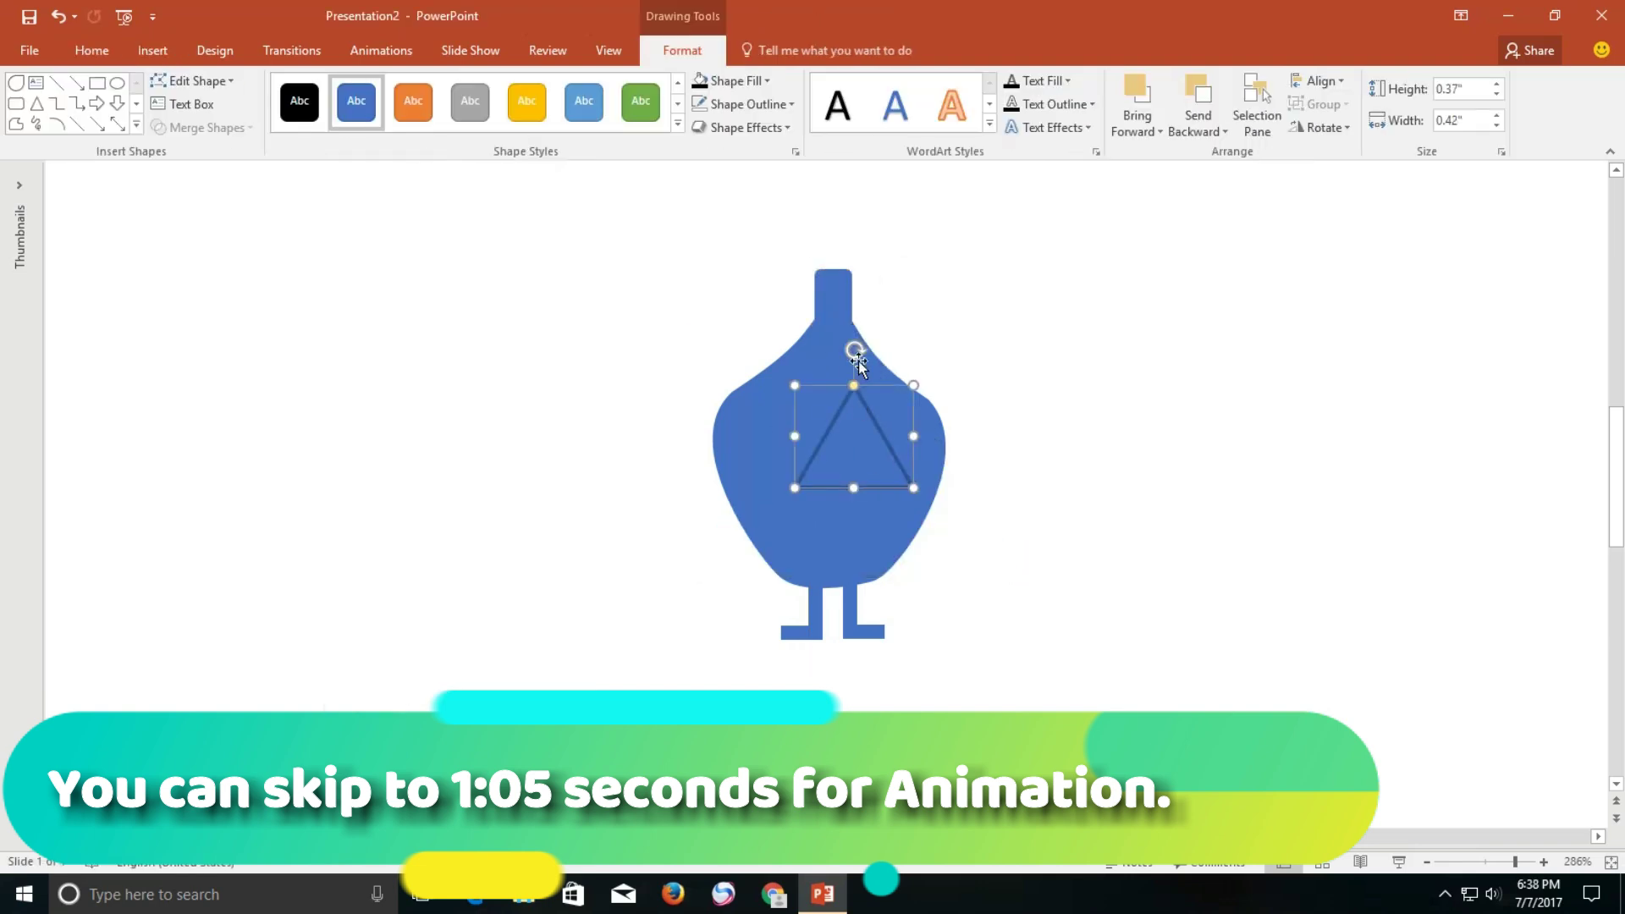
# Draw a triangular head on the neck and a small circular eye
pyautogui.moveTo(861, 415)
pyautogui.mouseDown()
pyautogui.moveTo(795, 245)
pyautogui.moveTo(750, 271)
pyautogui.moveTo(750, 300)
pyautogui.mouseUp()
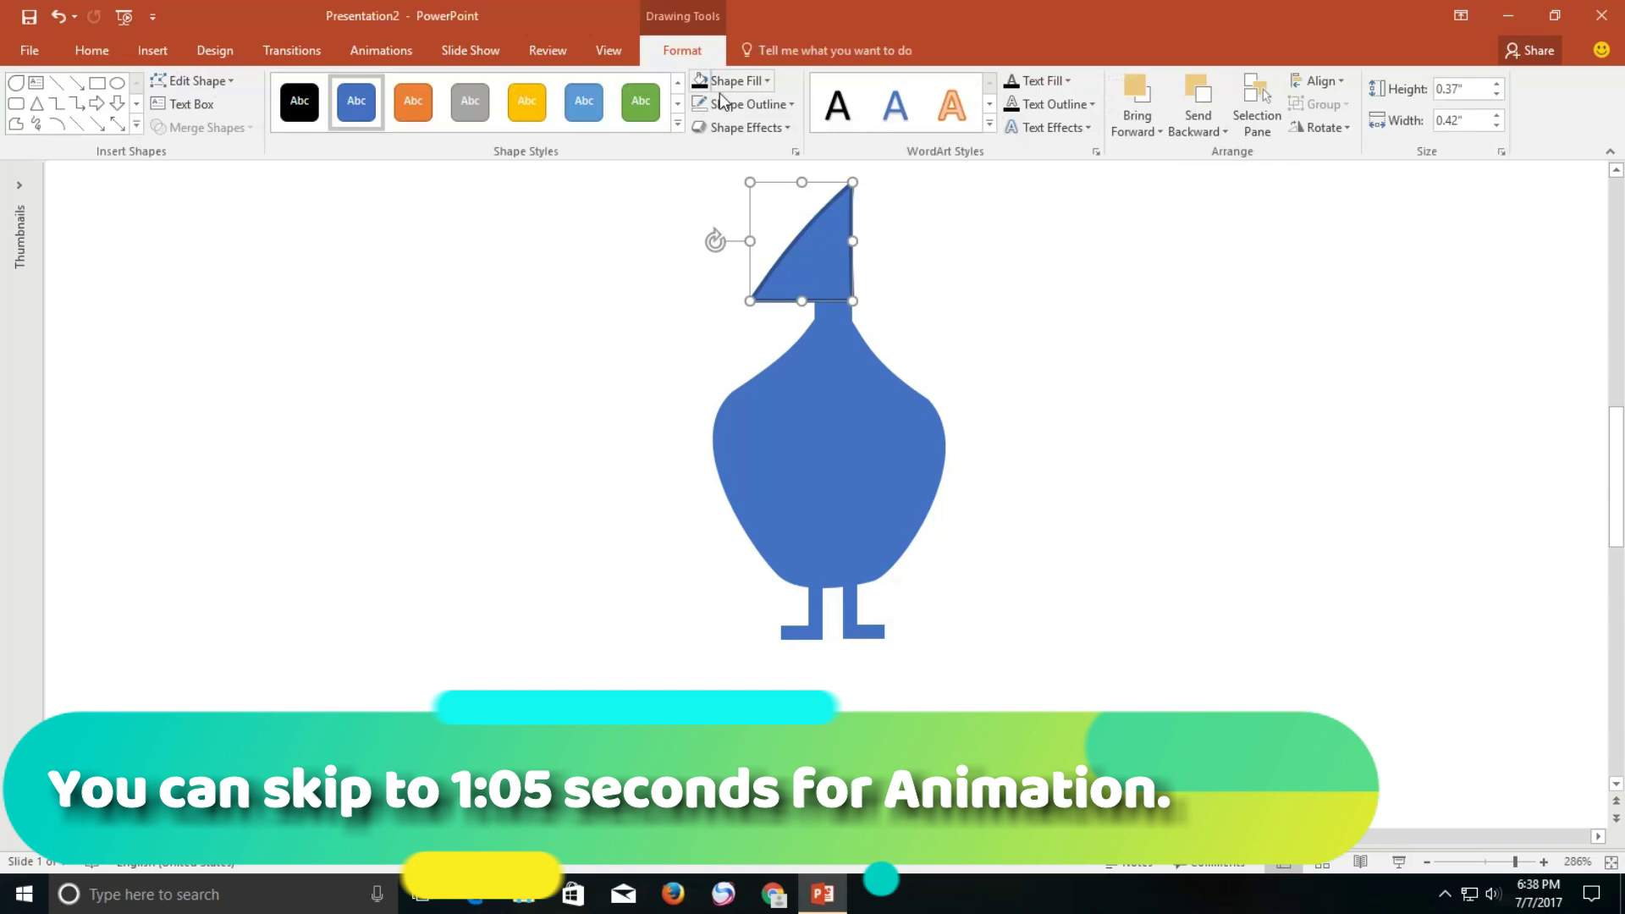
pyautogui.scroll(-5, 866, 551)
pyautogui.click(865, 559)
pyautogui.click(193, 80)
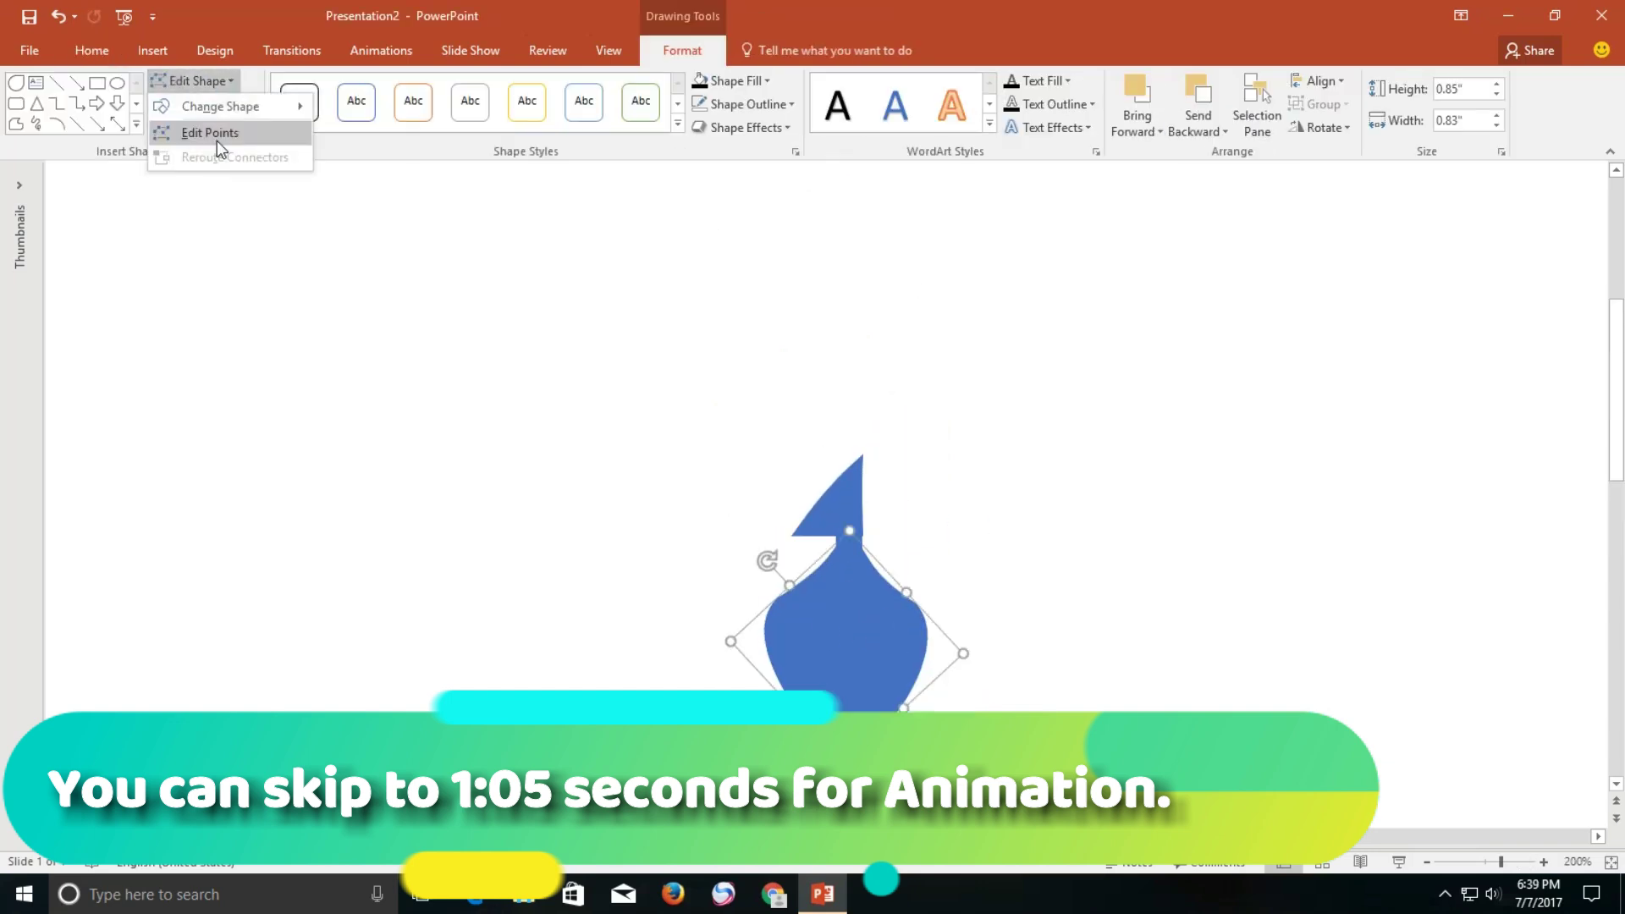
pyautogui.click(217, 142)
pyautogui.click(868, 530)
pyautogui.scroll(5, 867, 530)
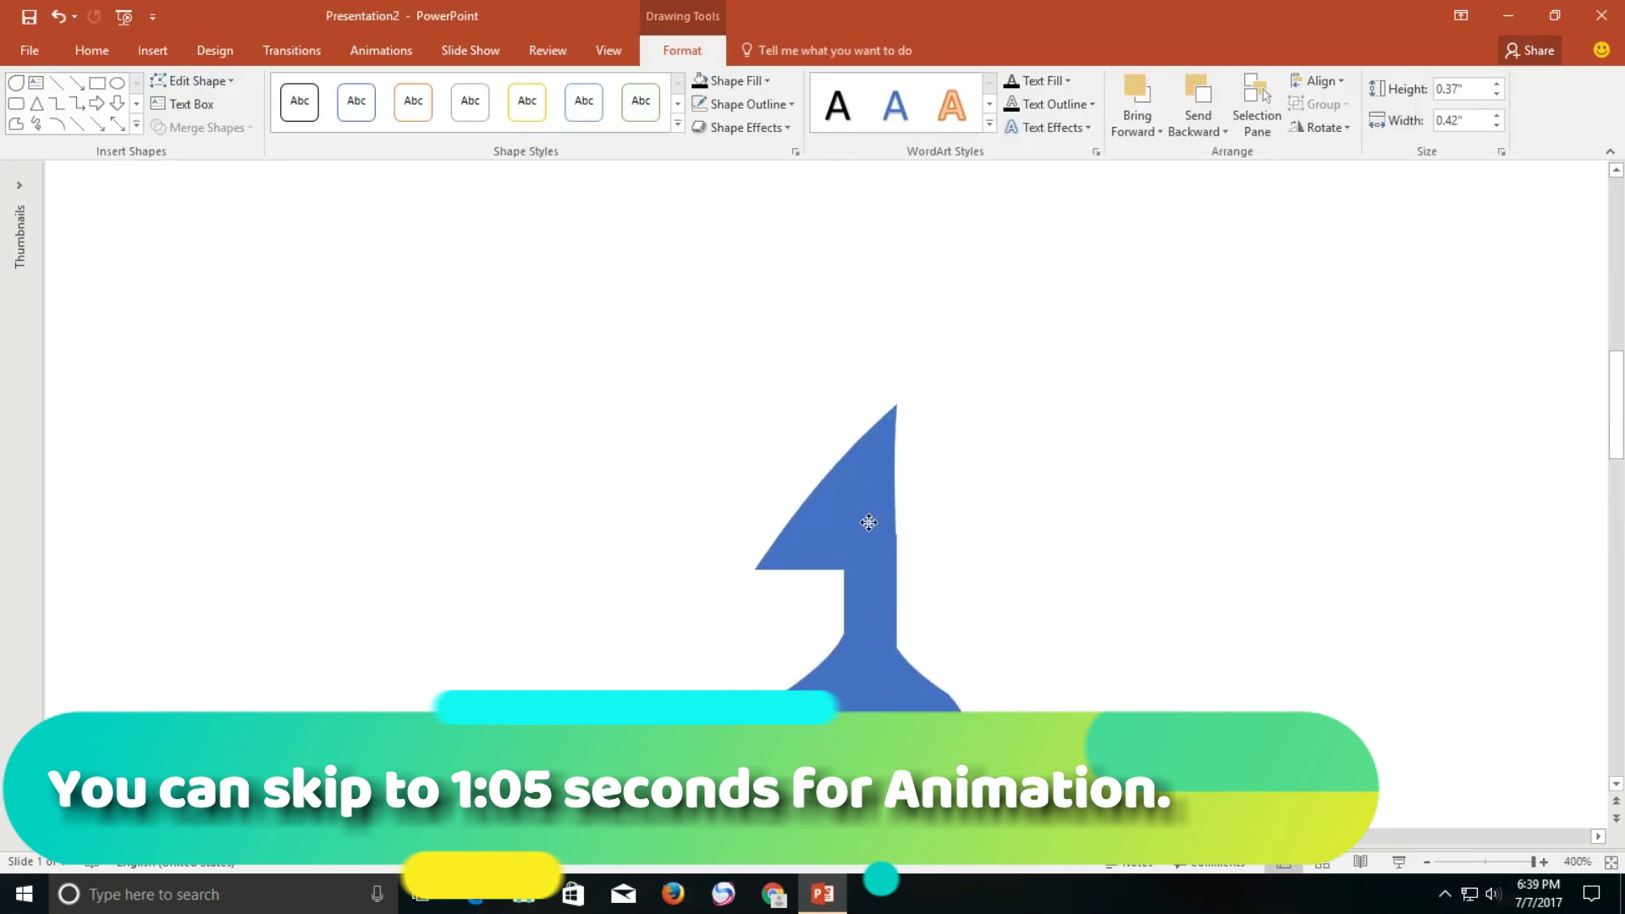
pyautogui.moveTo(785, 607); pyautogui.dragTo(818, 640)
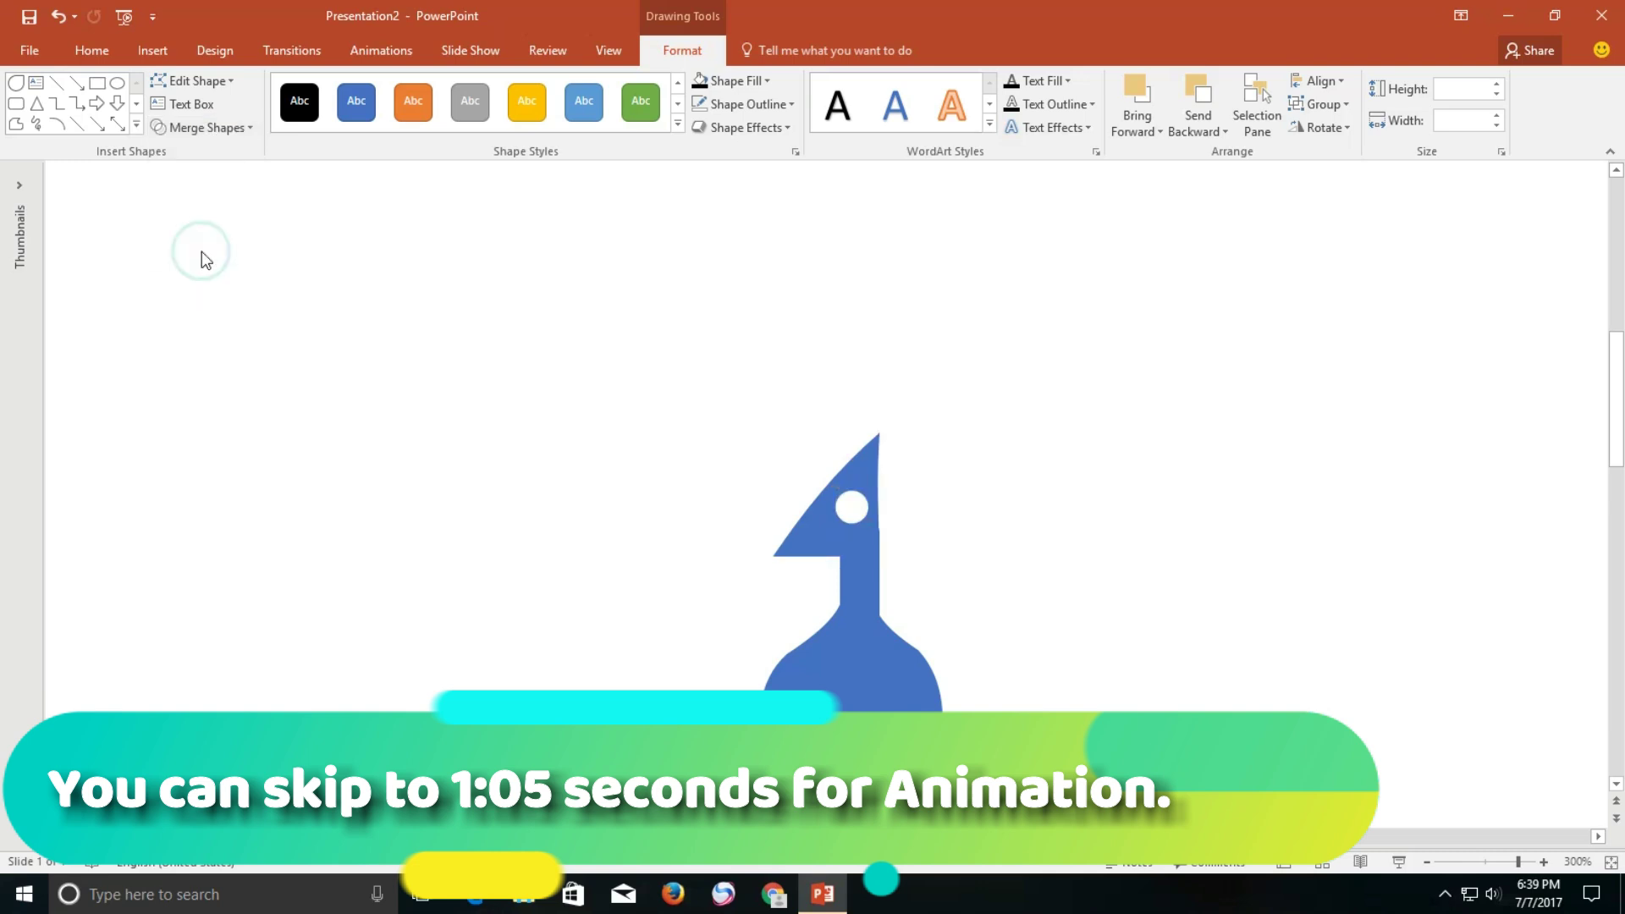
# Draw a thick crest feather line tipped with an oval dot
pyautogui.click(152, 50)
pyautogui.click(356, 127)
pyautogui.click(347, 222)
pyautogui.moveTo(804, 382); pyautogui.dragTo(848, 449)
pyautogui.click(748, 103)
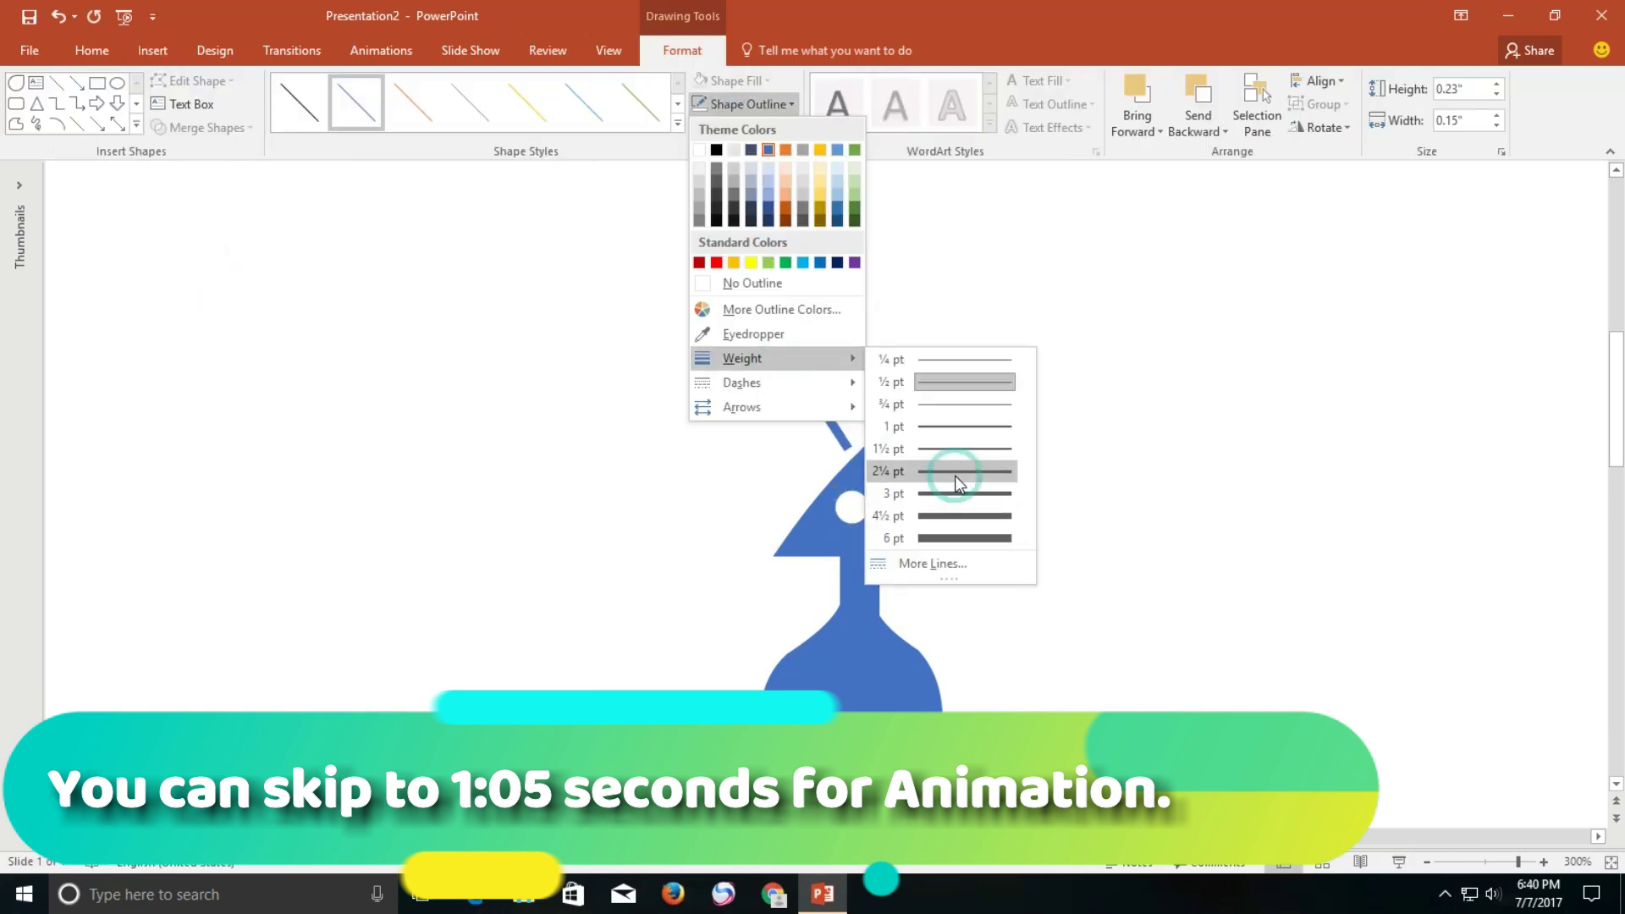
pyautogui.click(955, 567)
pyautogui.click(152, 49)
pyautogui.click(346, 101)
pyautogui.click(433, 173)
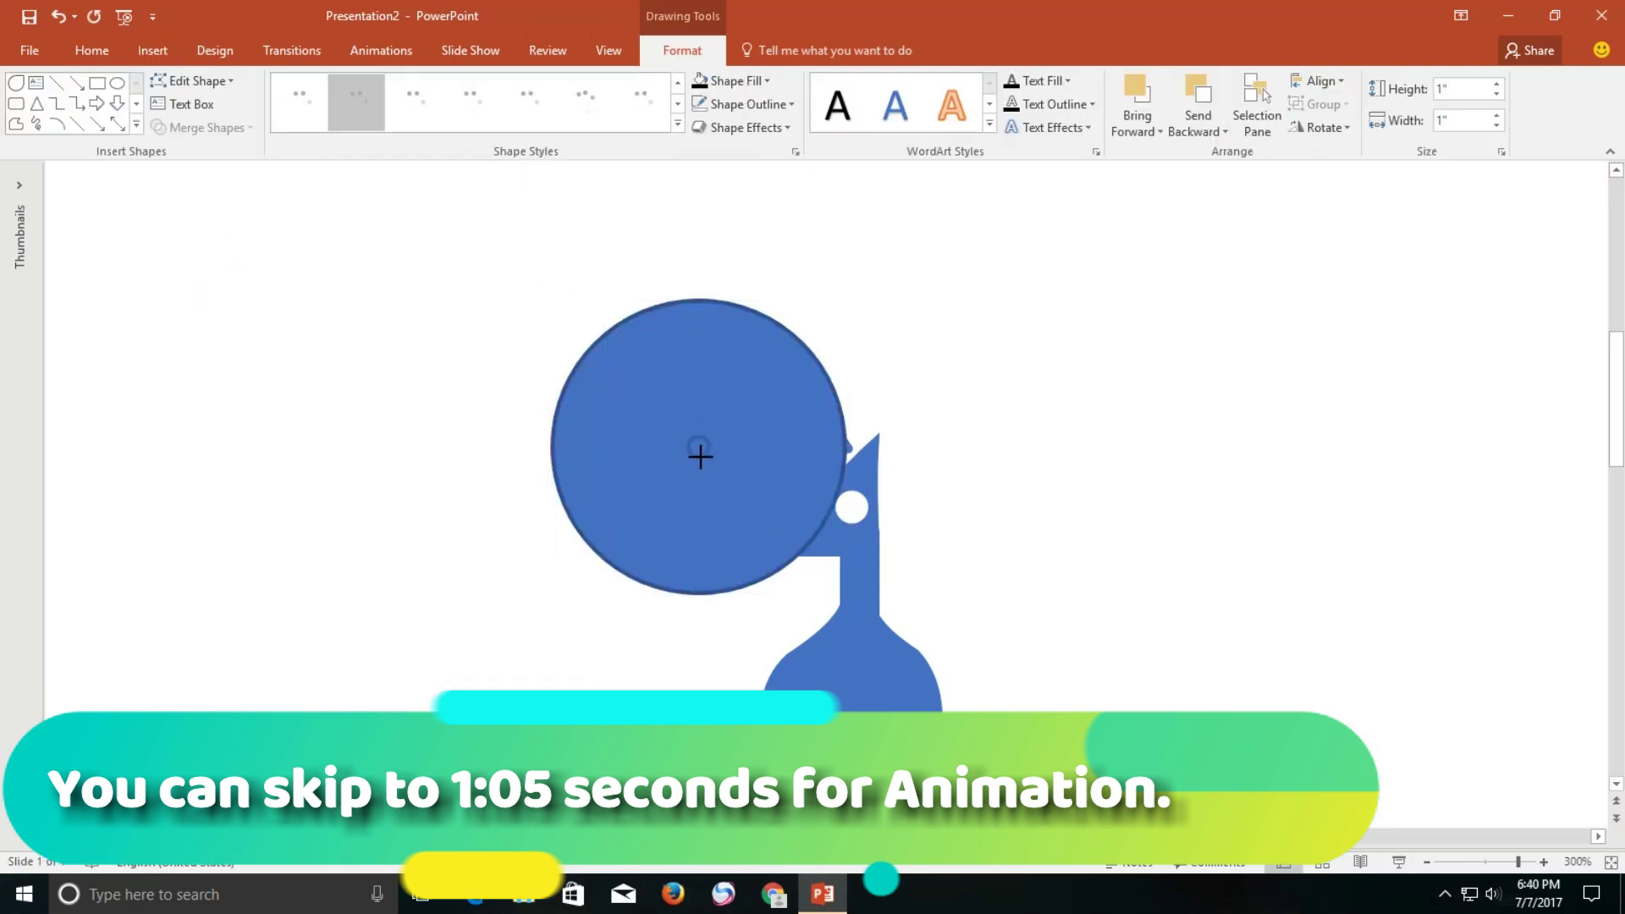
pyautogui.moveTo(796, 373)
pyautogui.mouseDown()
pyautogui.moveTo(814, 392)
pyautogui.moveTo(860, 329)
pyautogui.moveTo(872, 364)
pyautogui.moveTo(934, 398)
pyautogui.moveTo(972, 383)
pyautogui.mouseUp()
# Copy and paste the dot-tipped feather for more crest feathers, then select the whole peacock
pyautogui.click(91, 50)
pyautogui.hotkey('ctrl', 'c')
pyautogui.hotkey('ctrl', 'v')
pyautogui.hotkey('ctrl', 'v')
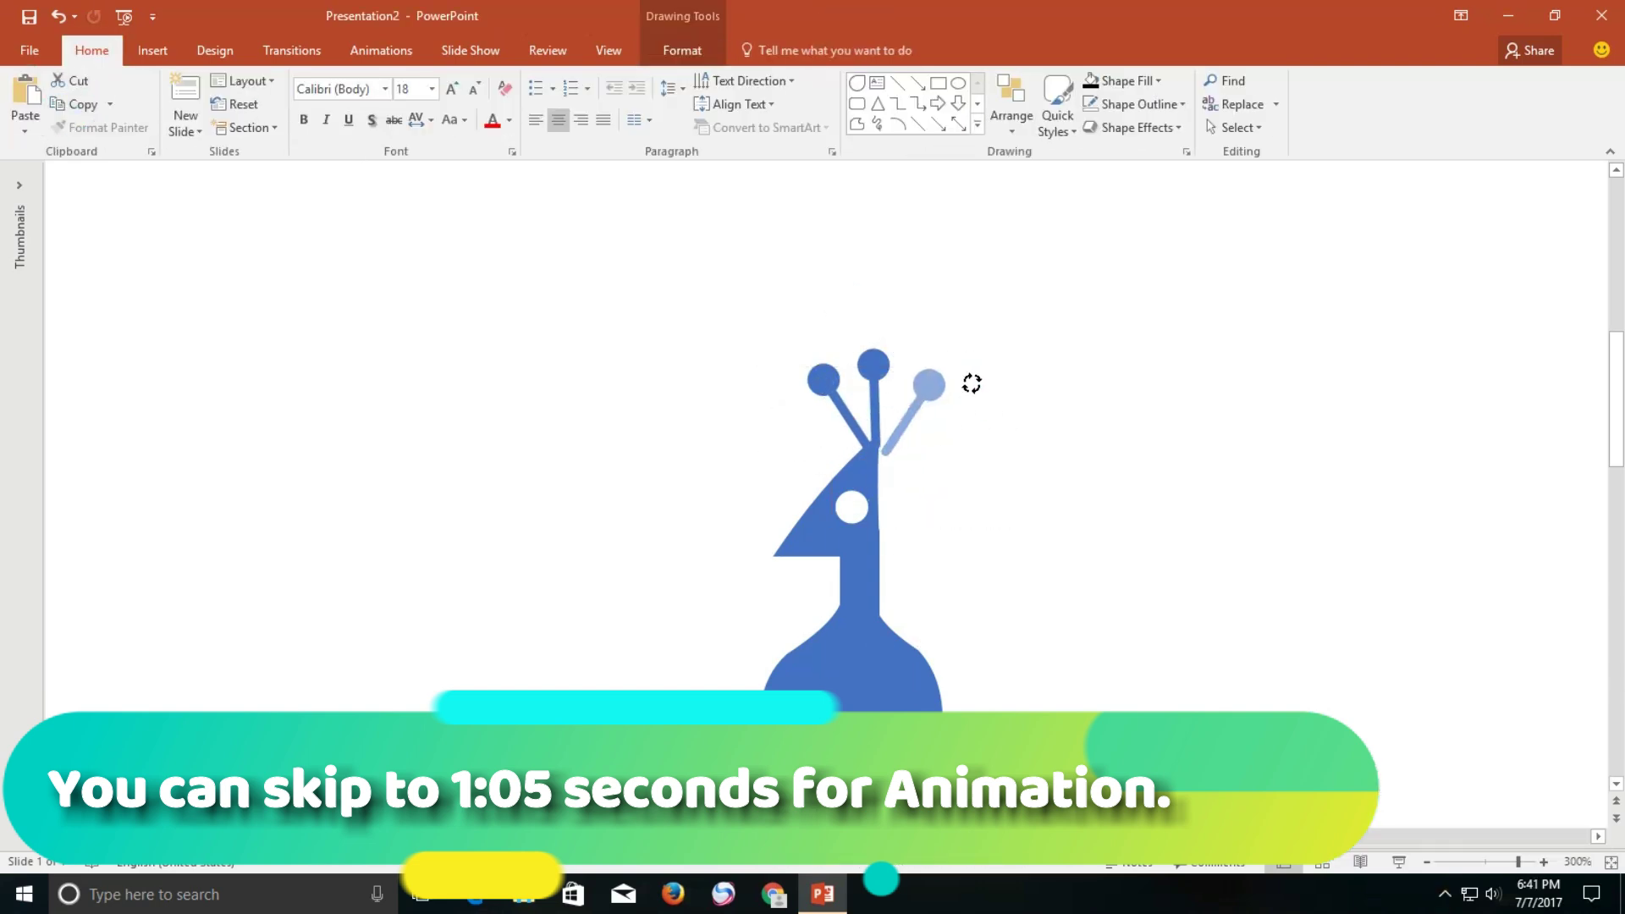
pyautogui.scroll(-10, 815, 521)
pyautogui.hotkey('ctrl', 'a')
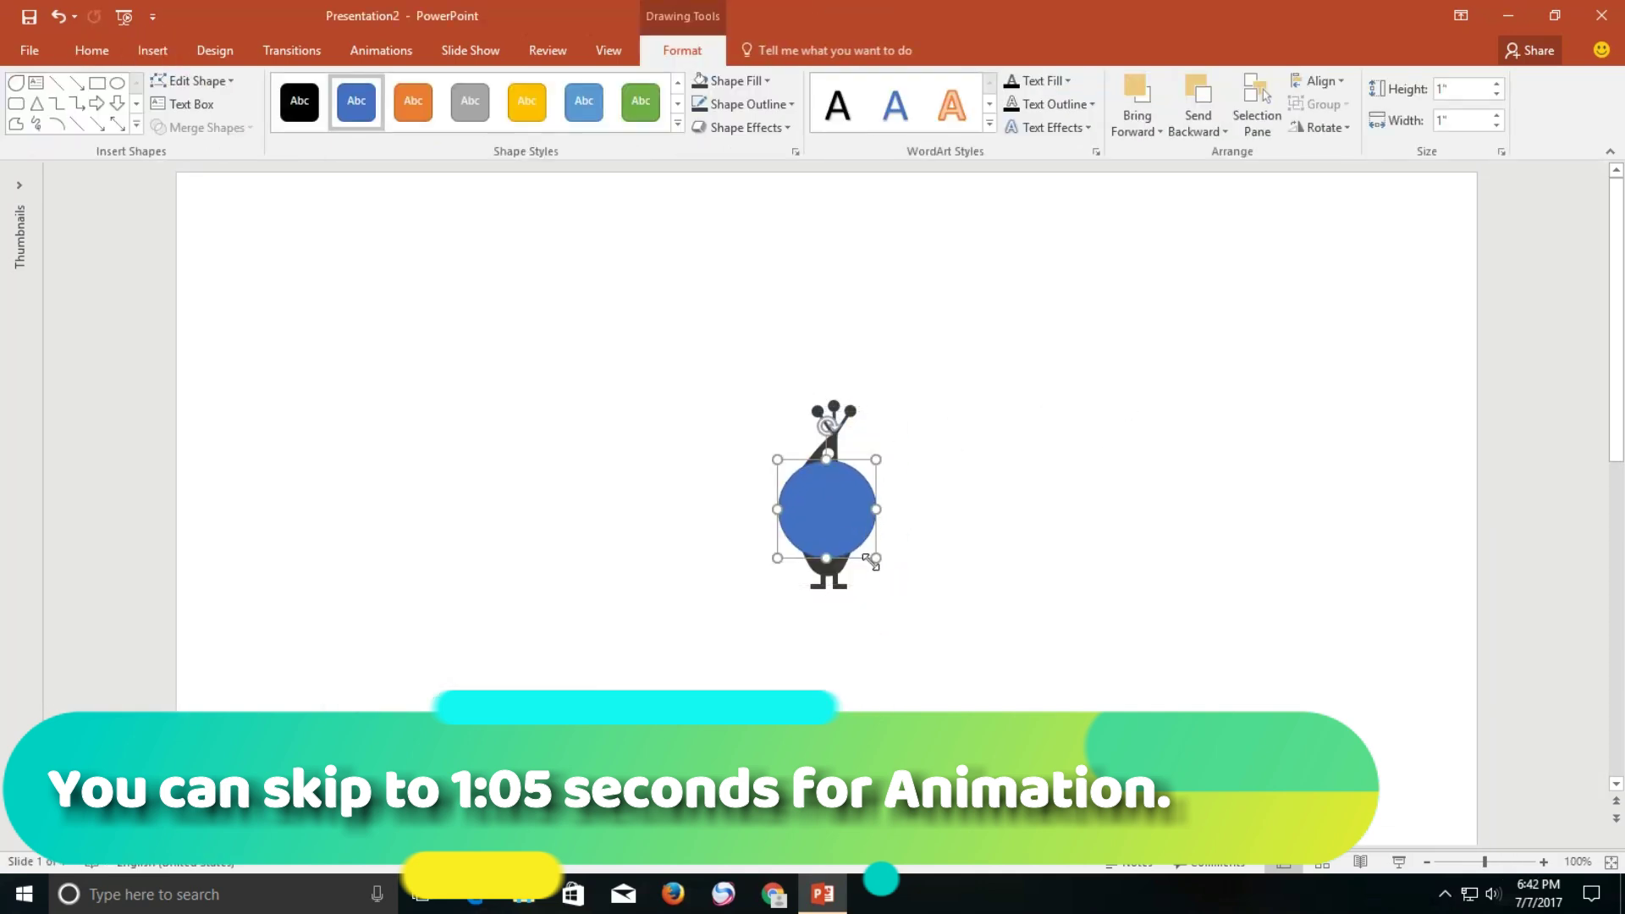
# Enlarge the big blue circle and add a small circle near the slide's top-left
pyautogui.moveTo(876, 559)
pyautogui.mouseDown()
pyautogui.moveTo(928, 609)
pyautogui.moveTo(938, 593)
pyautogui.mouseUp()
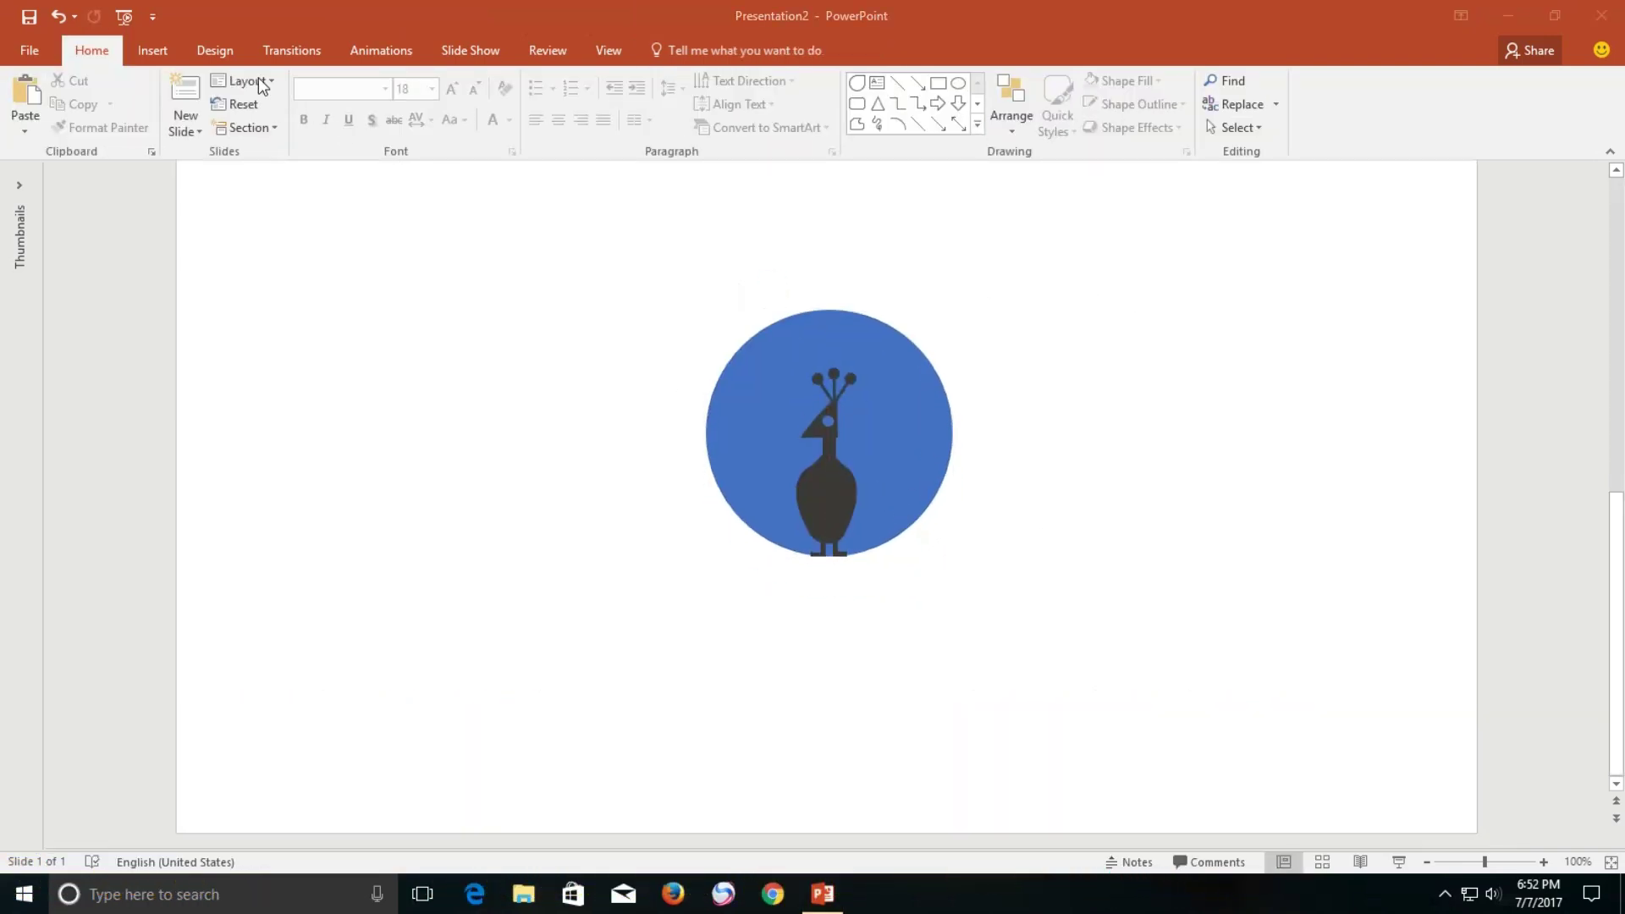
pyautogui.click(142, 51)
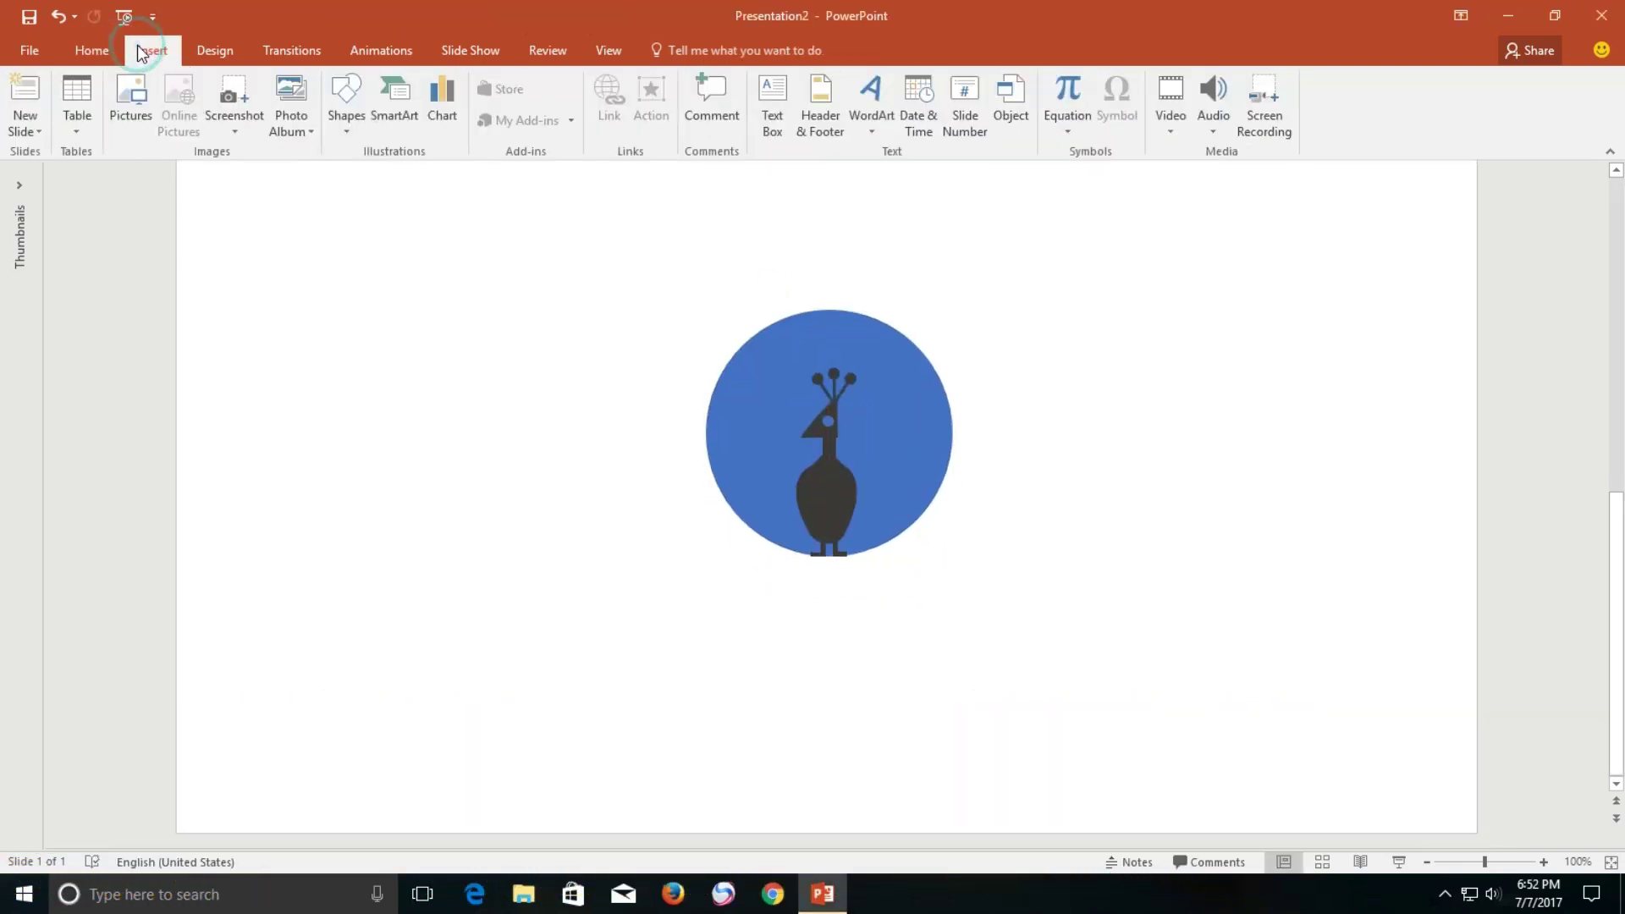
pyautogui.click(360, 121)
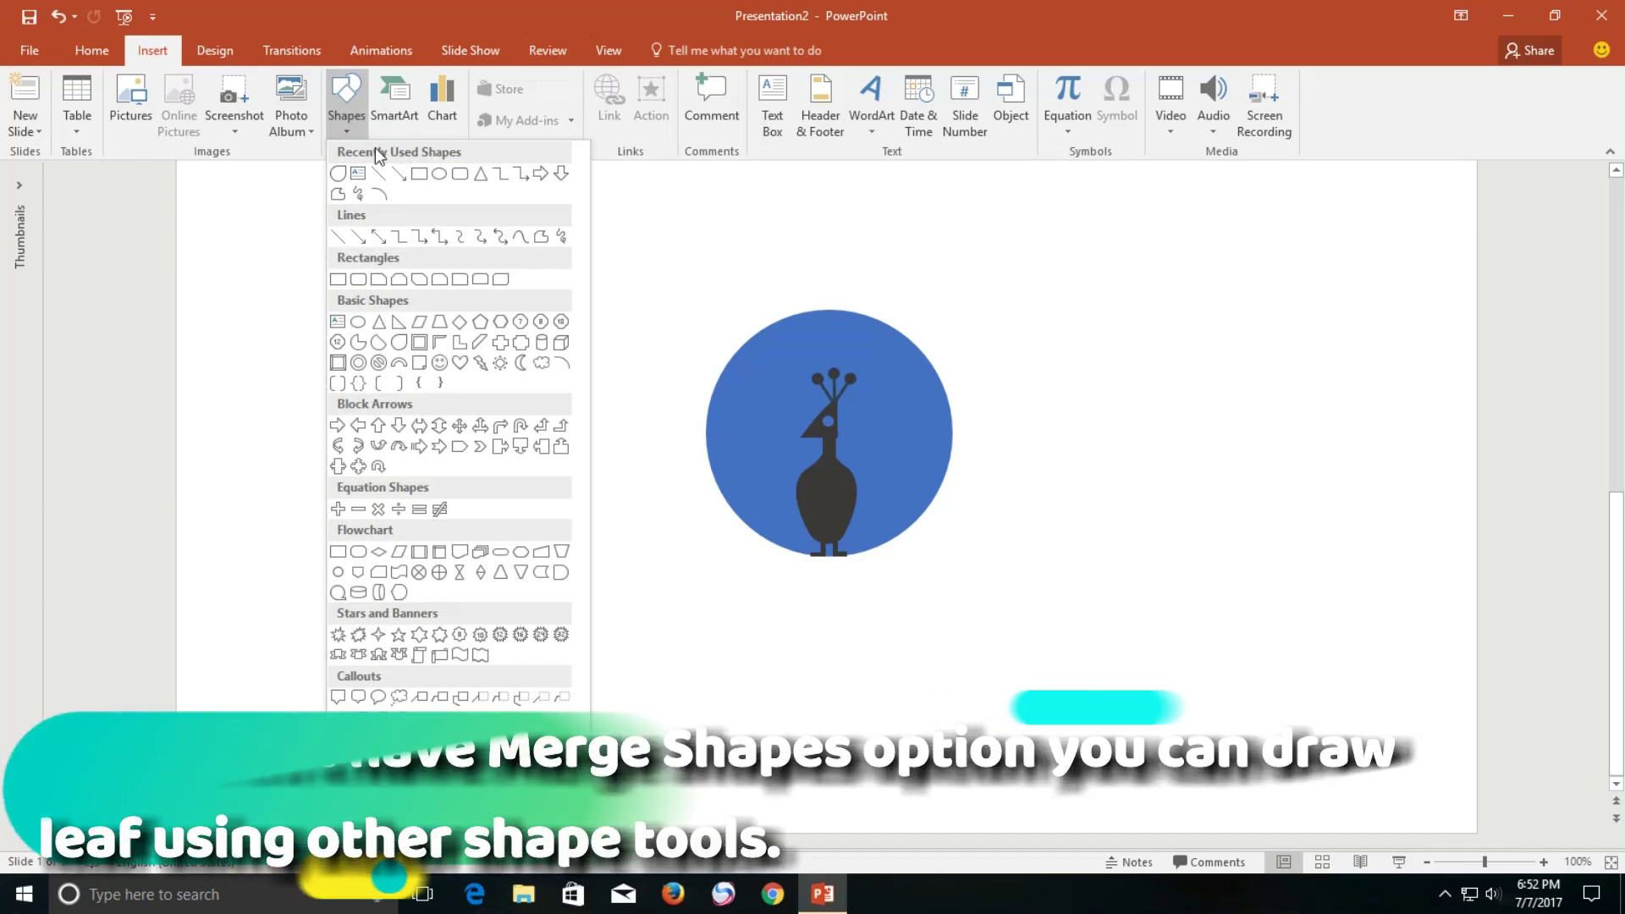
pyautogui.click(439, 173)
pyautogui.click(383, 261)
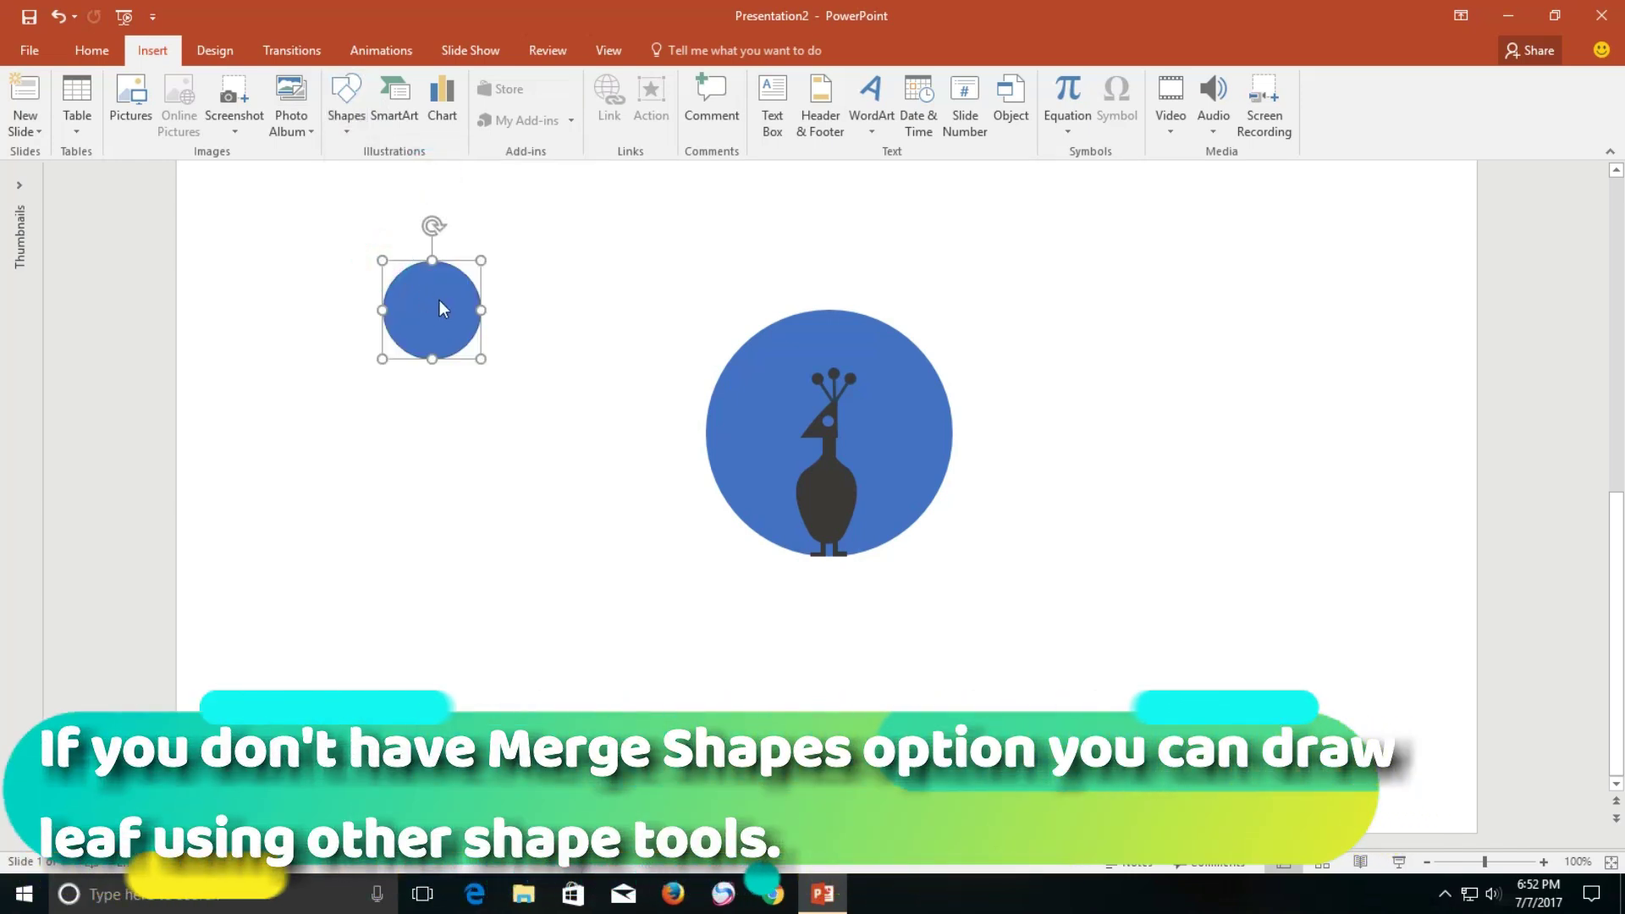
pyautogui.moveTo(433, 303); pyautogui.dragTo(528, 325)
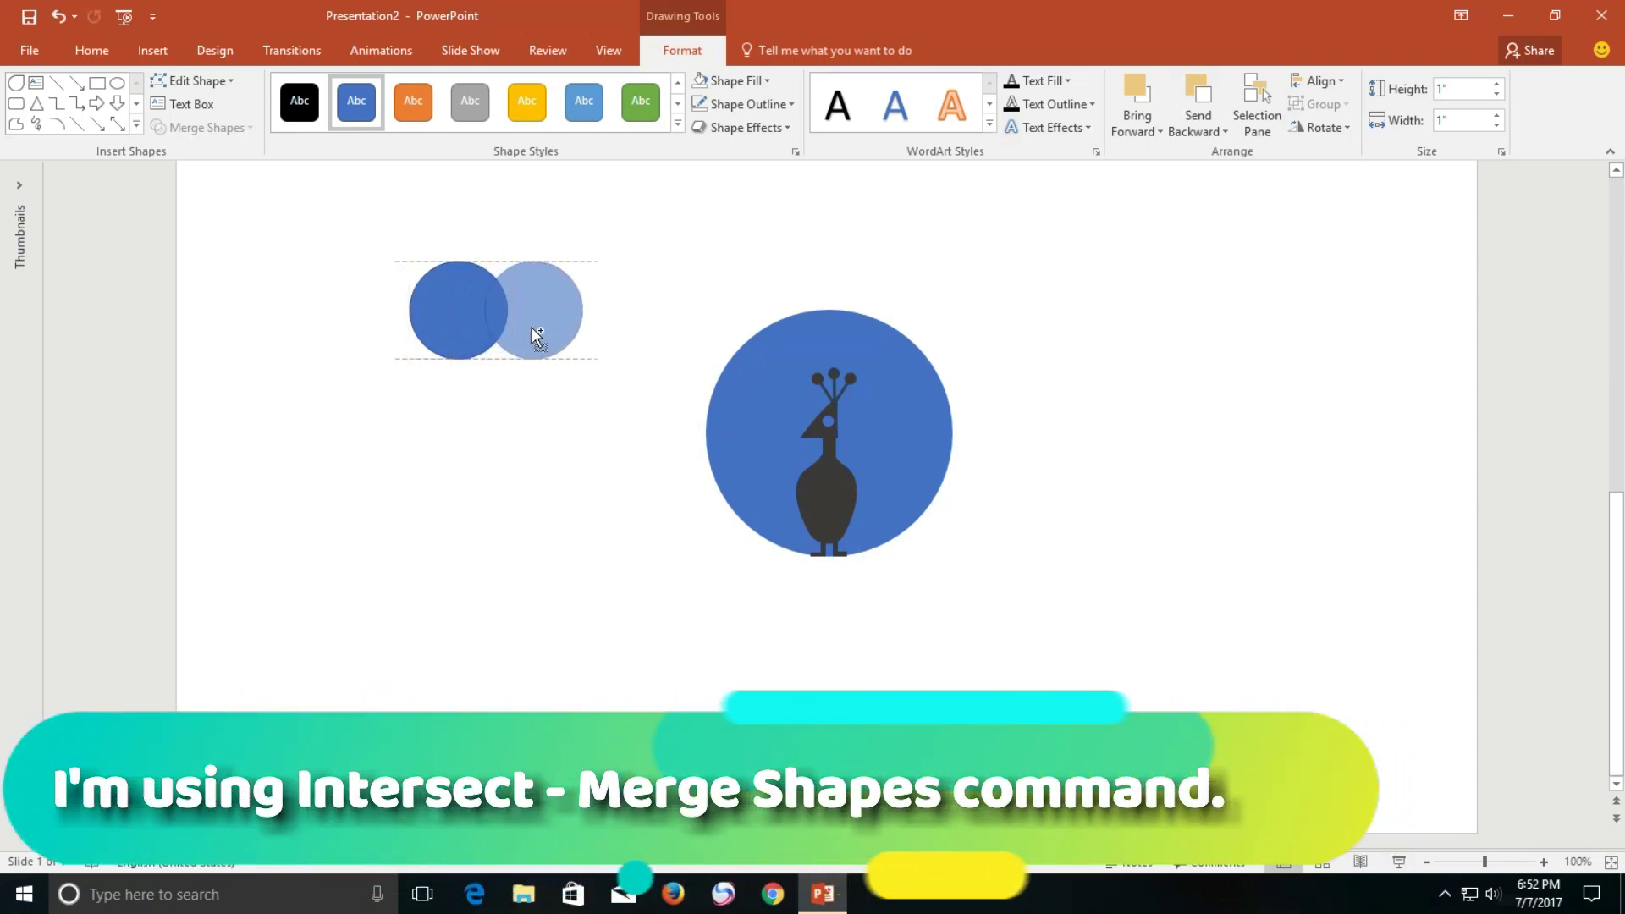
# Intersect two overlapping circles into a lens-shaped leaf and move it atop the big circle
pyautogui.moveTo(528, 325); pyautogui.dragTo(532, 327)
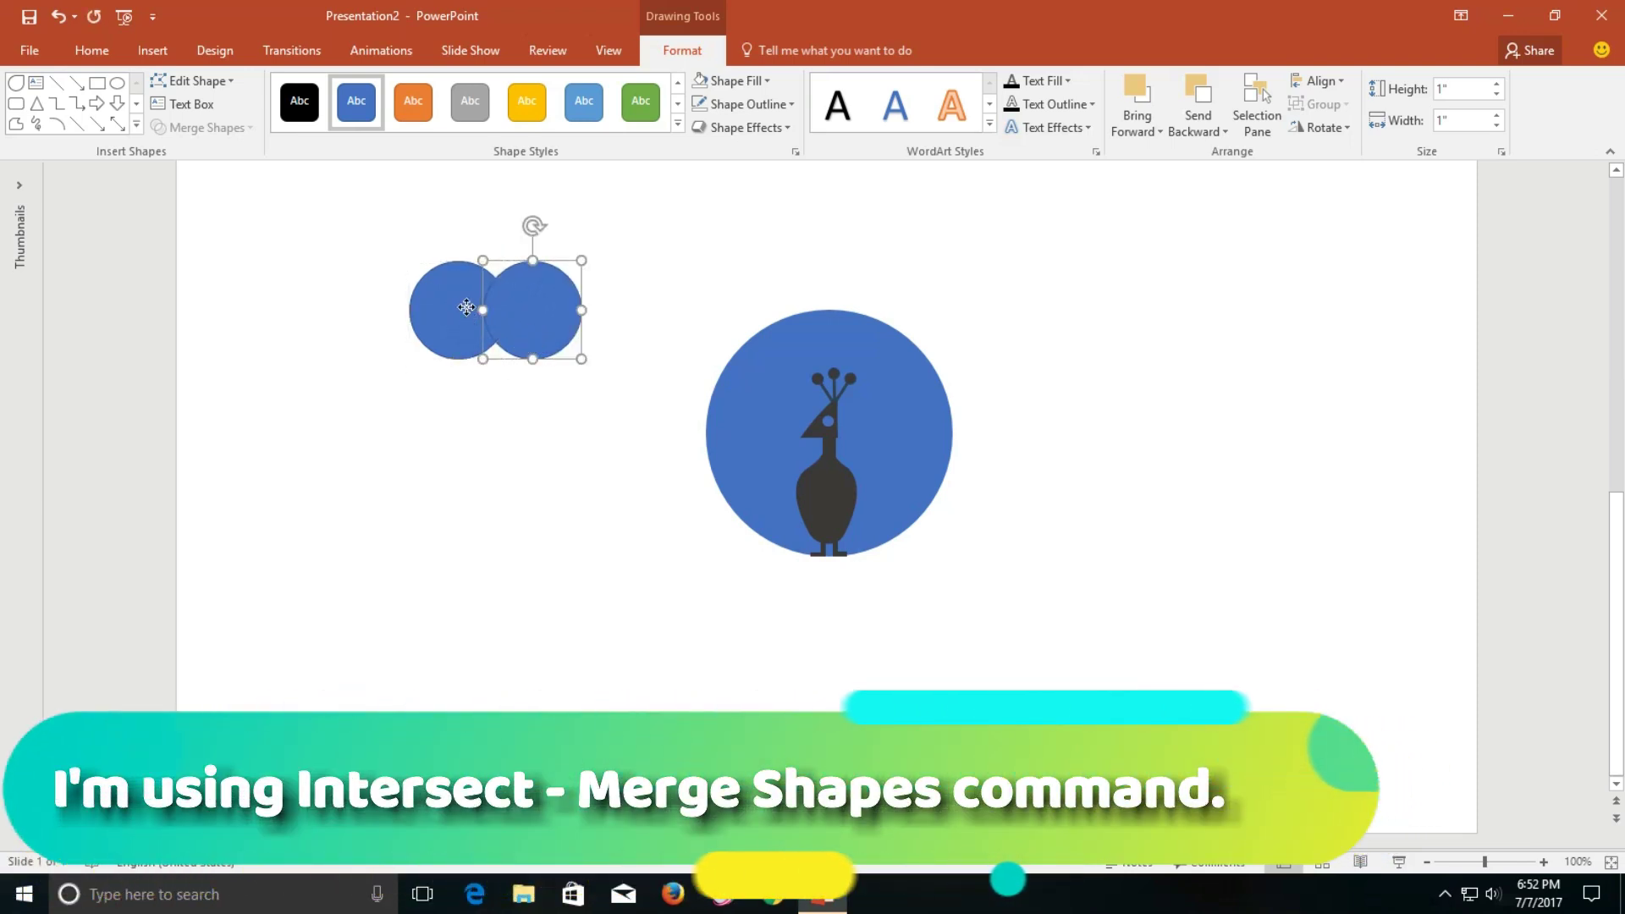
pyautogui.keyDown('shift'); pyautogui.click(440, 288); pyautogui.keyUp('shift')
pyautogui.click(196, 128)
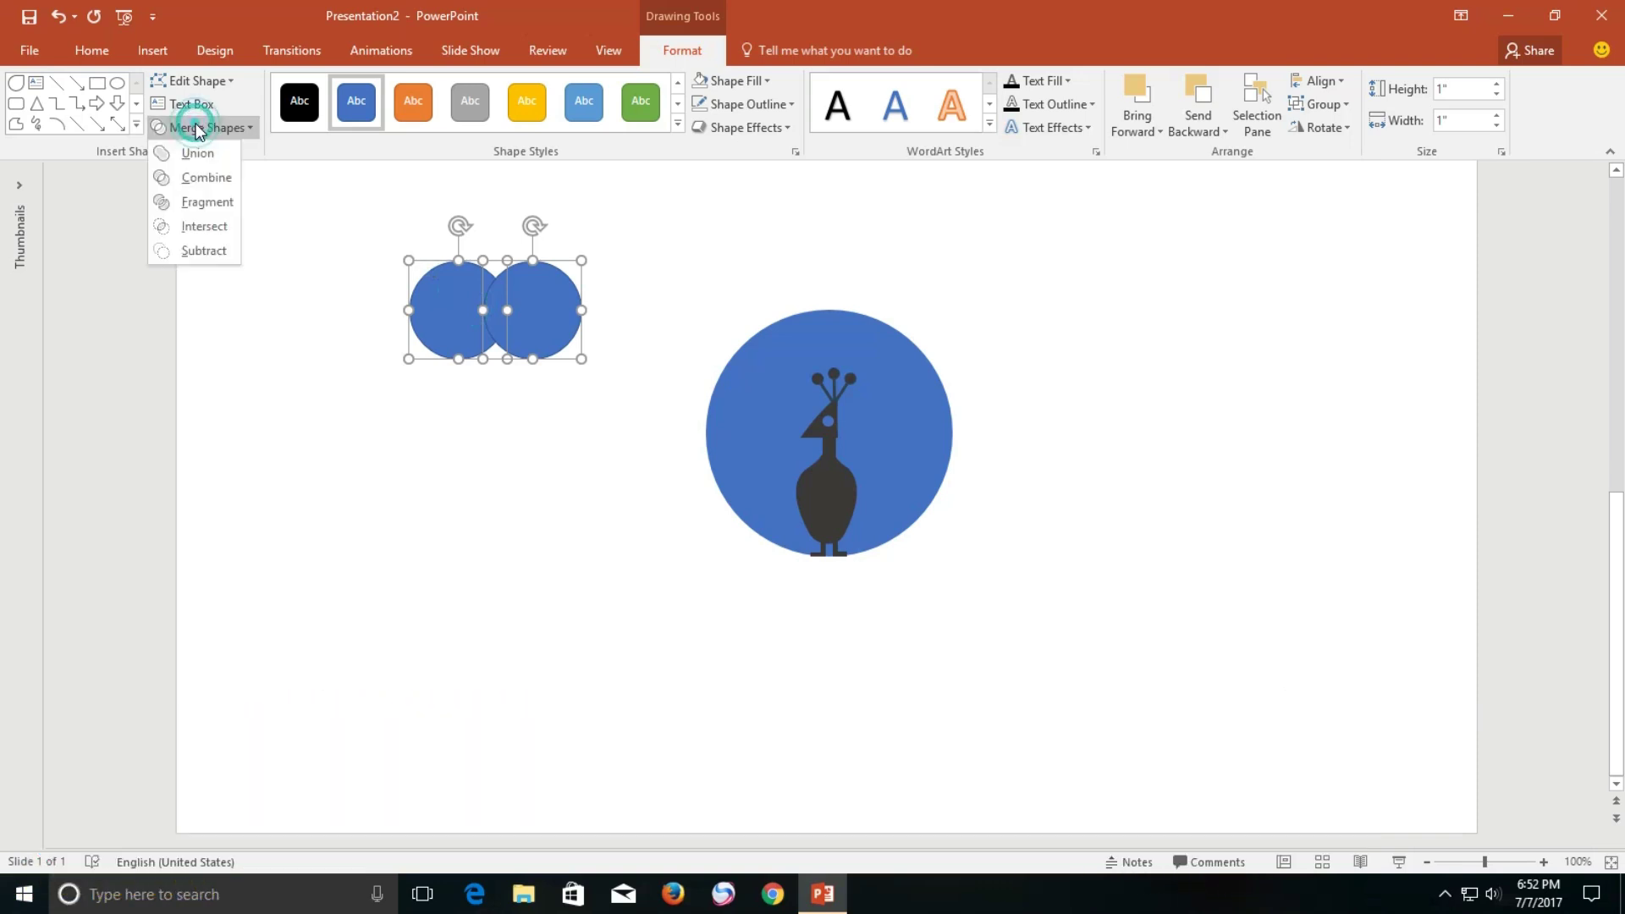
pyautogui.click(203, 226)
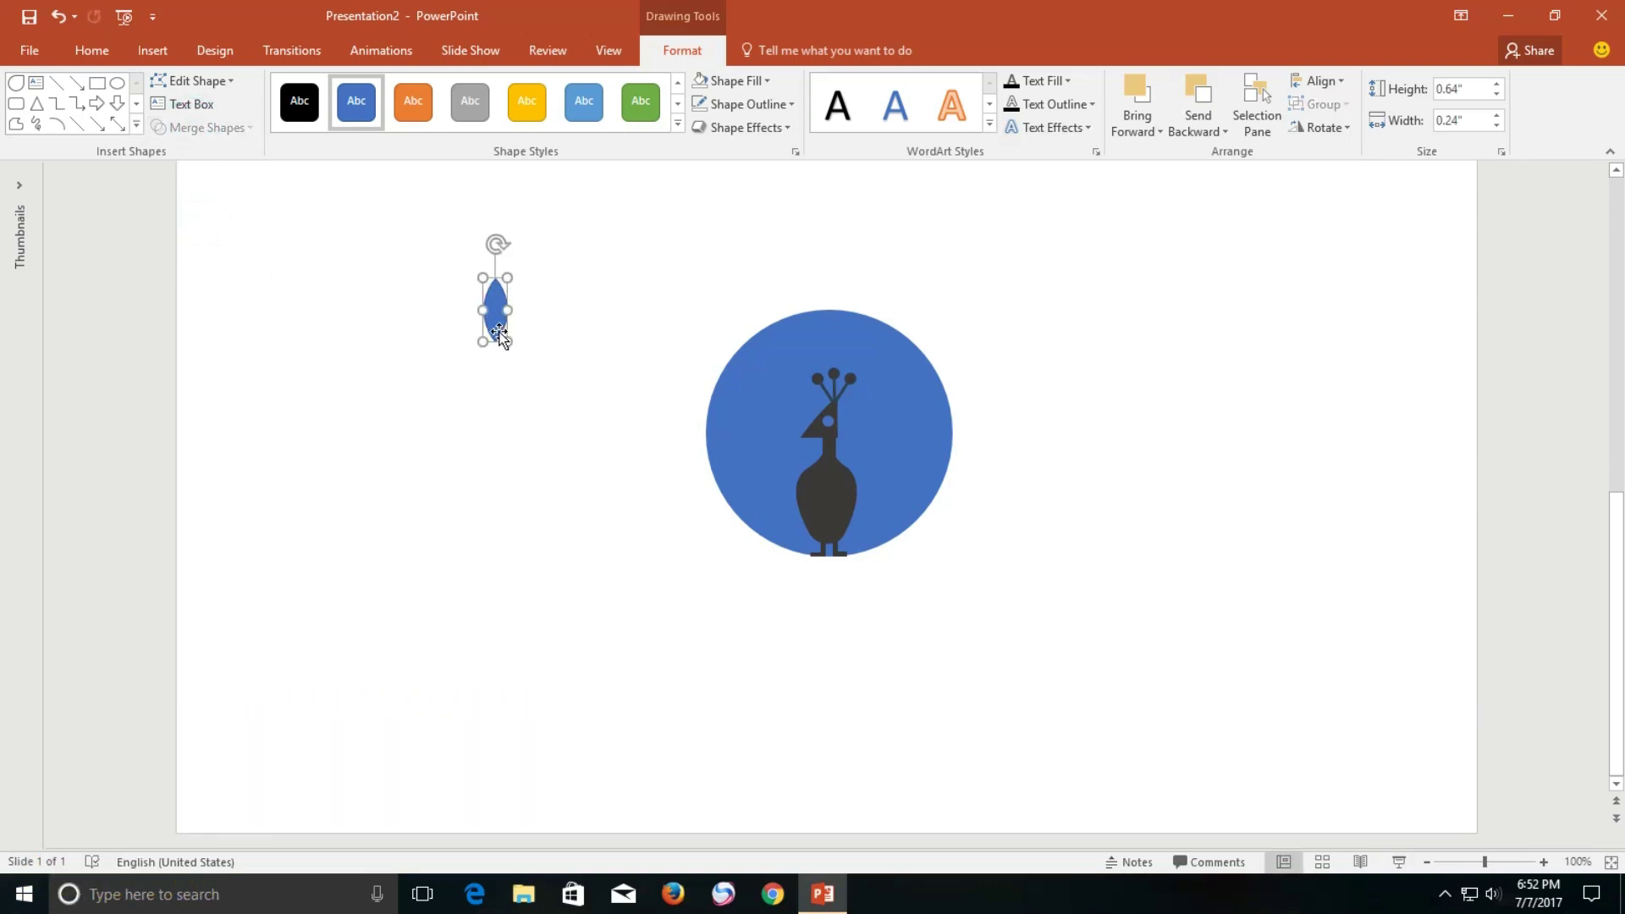
pyautogui.moveTo(614, 294); pyautogui.dragTo(814, 283)
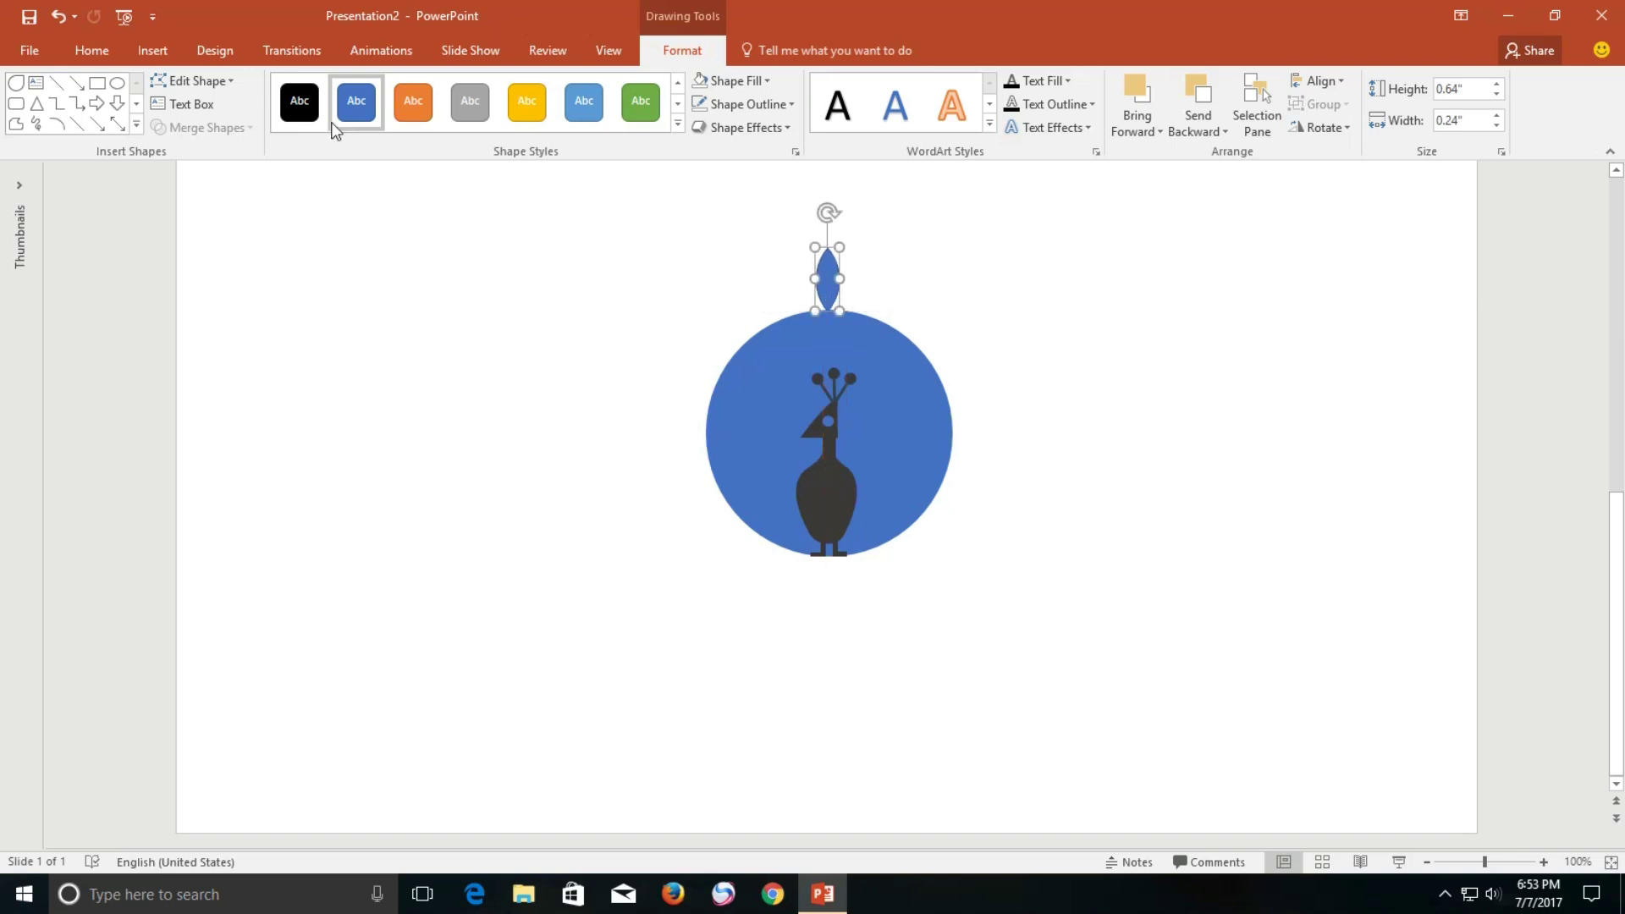
# Draw a hollow ring centred over the peacock circle
pyautogui.click(153, 50)
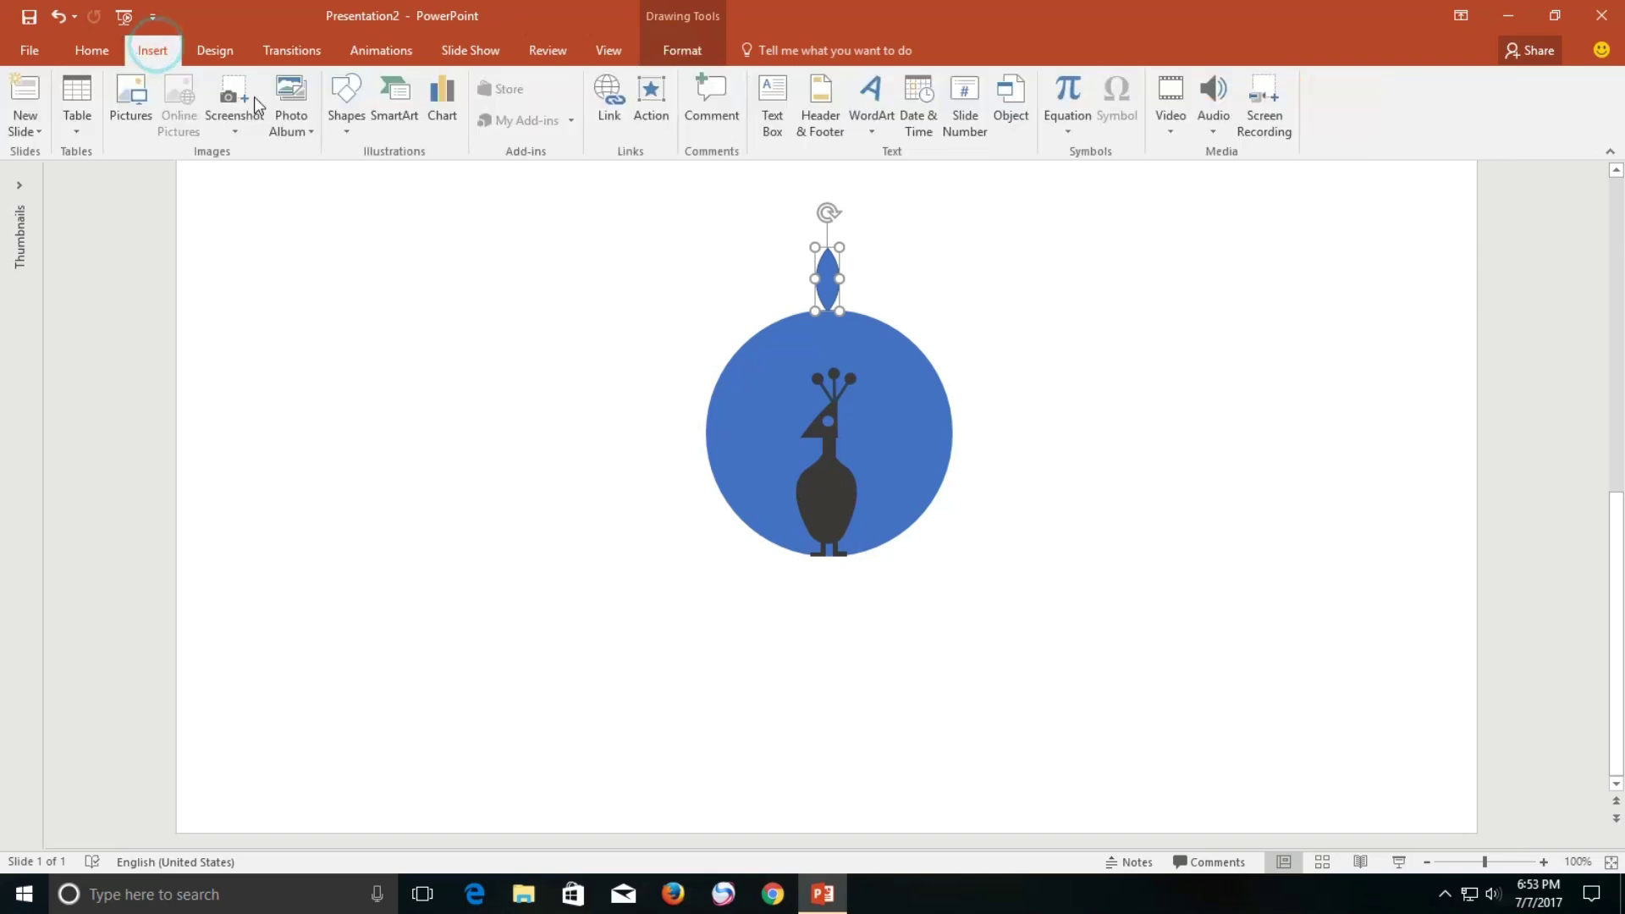
pyautogui.click(357, 118)
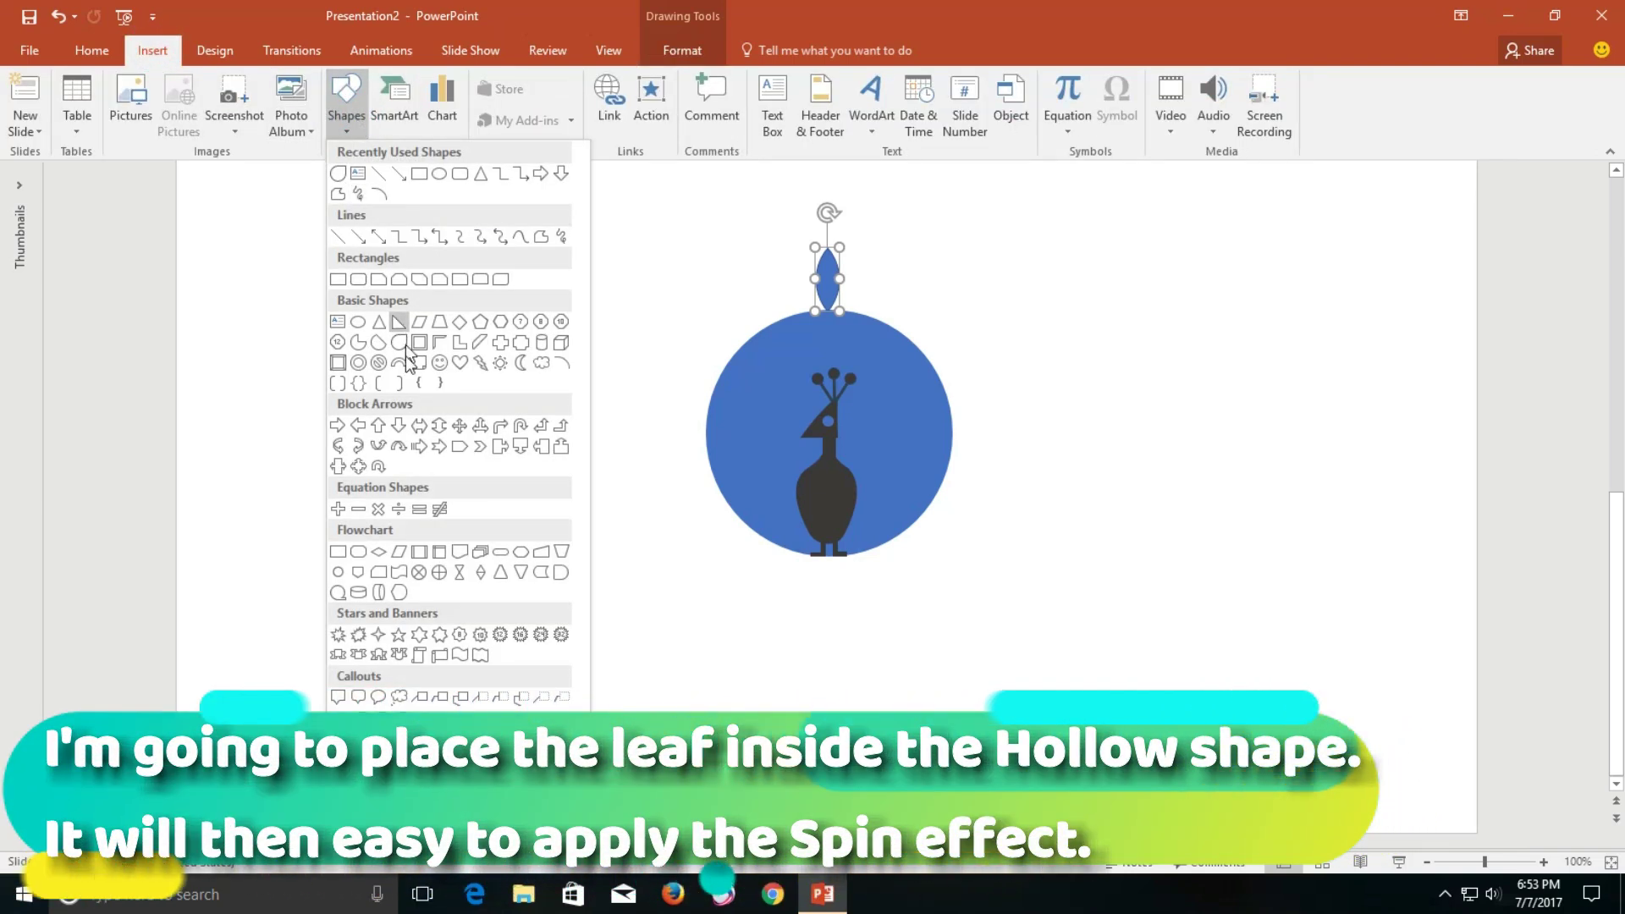
pyautogui.click(358, 362)
pyautogui.moveTo(770, 283); pyautogui.dragTo(979, 491)
pyautogui.moveTo(947, 363); pyautogui.dragTo(949, 421)
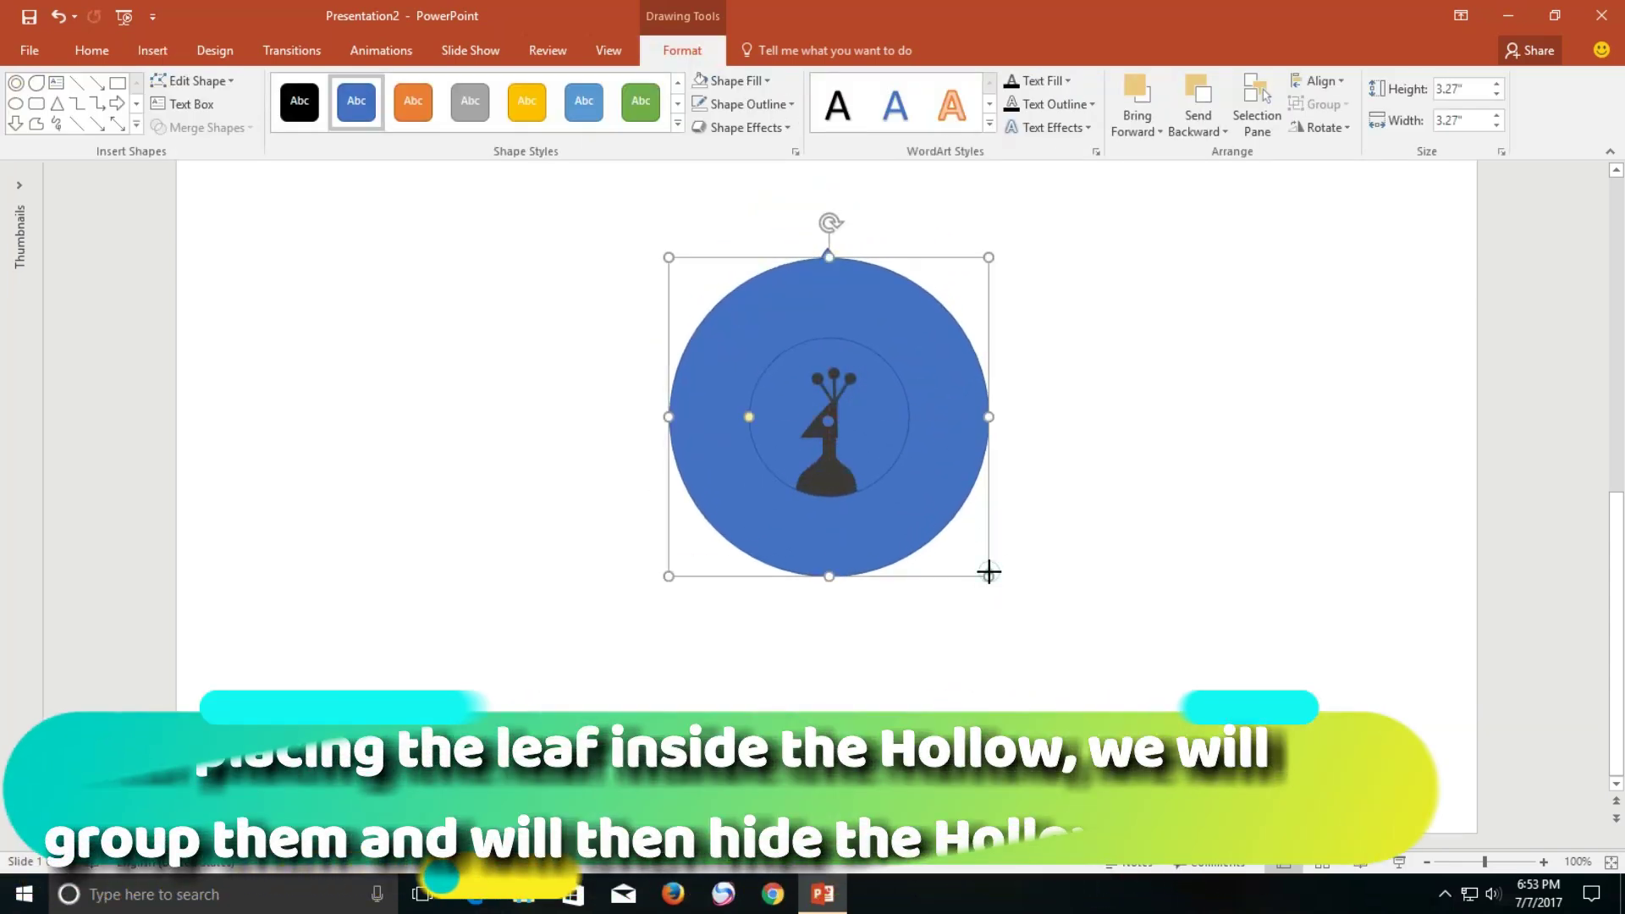
pyautogui.click(987, 570)
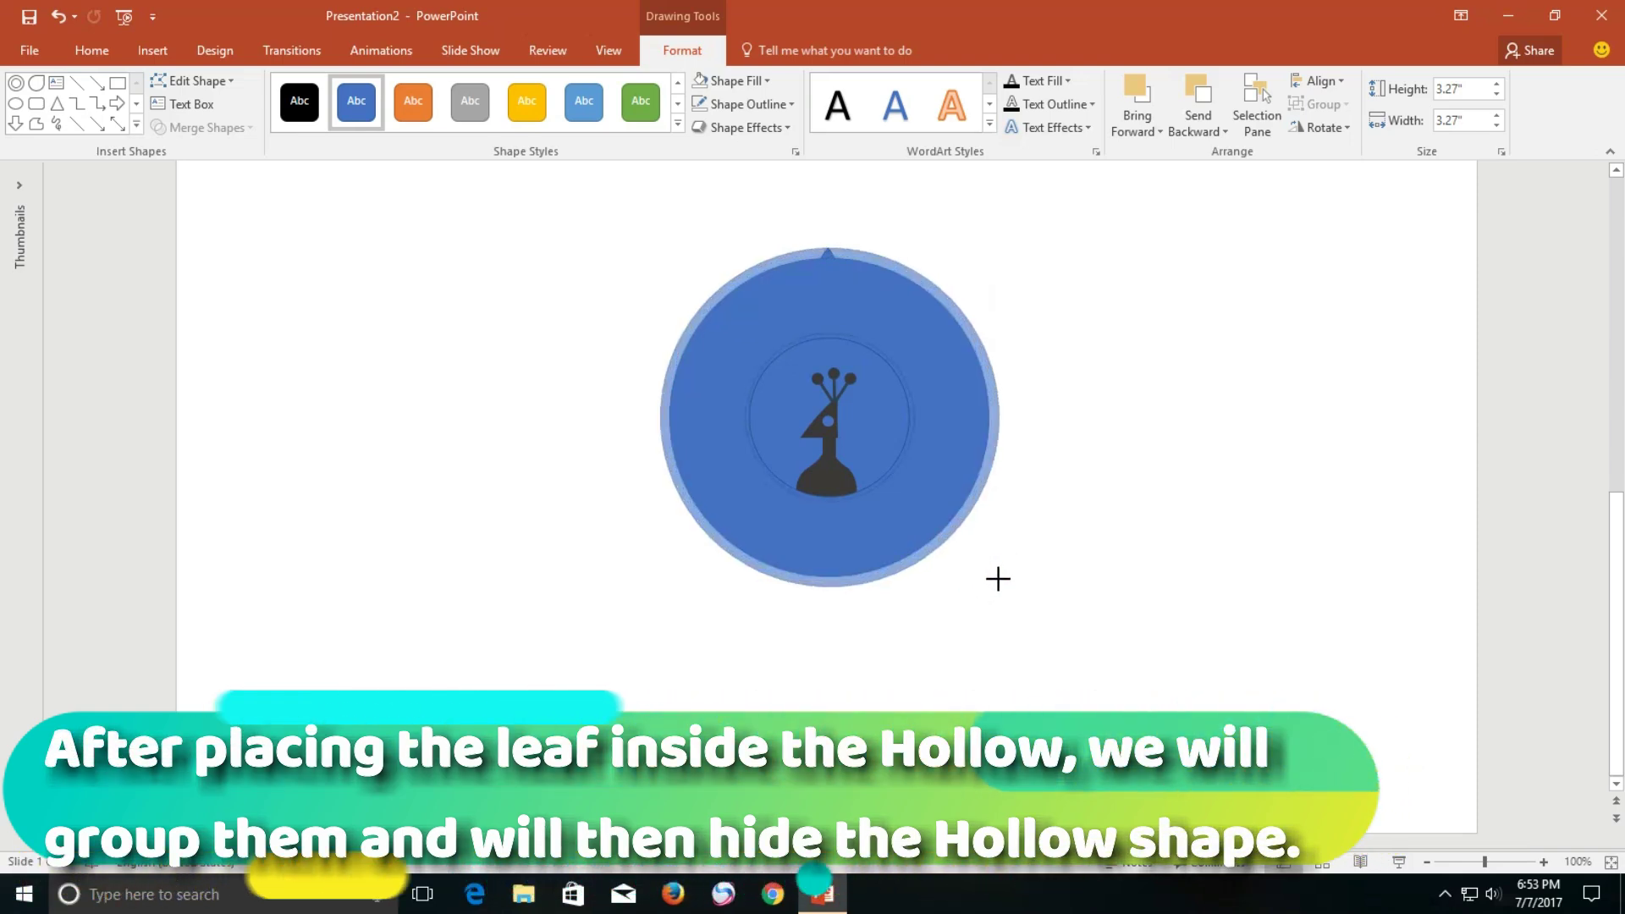
# Set the ring to No Fill so only its outline shows
pyautogui.click(947, 536)
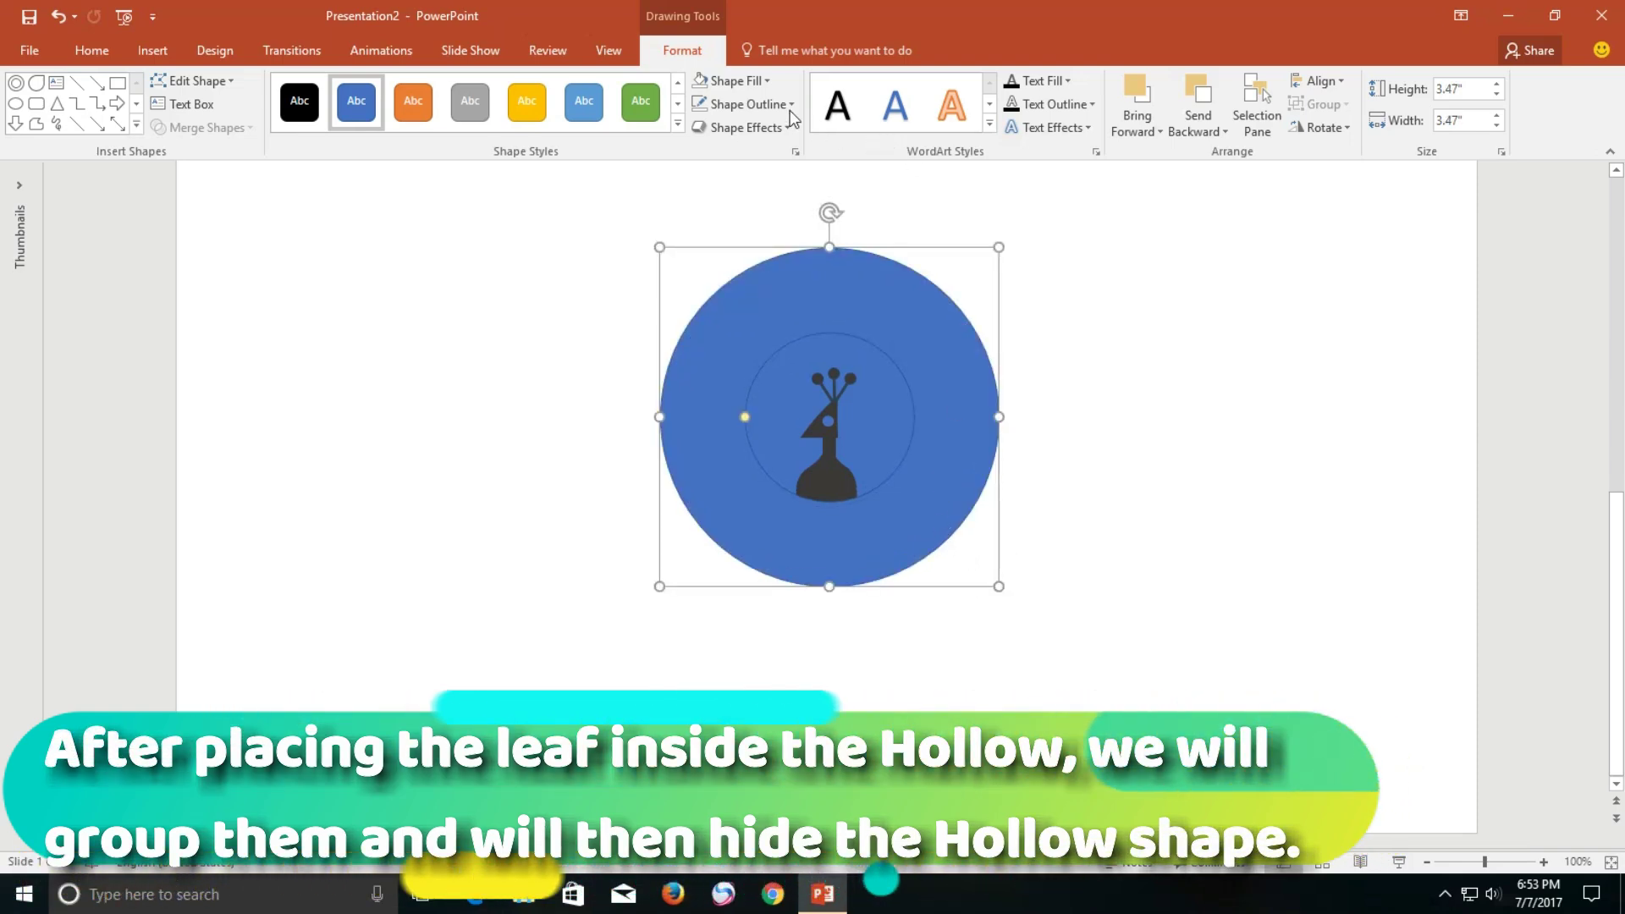
pyautogui.click(732, 80)
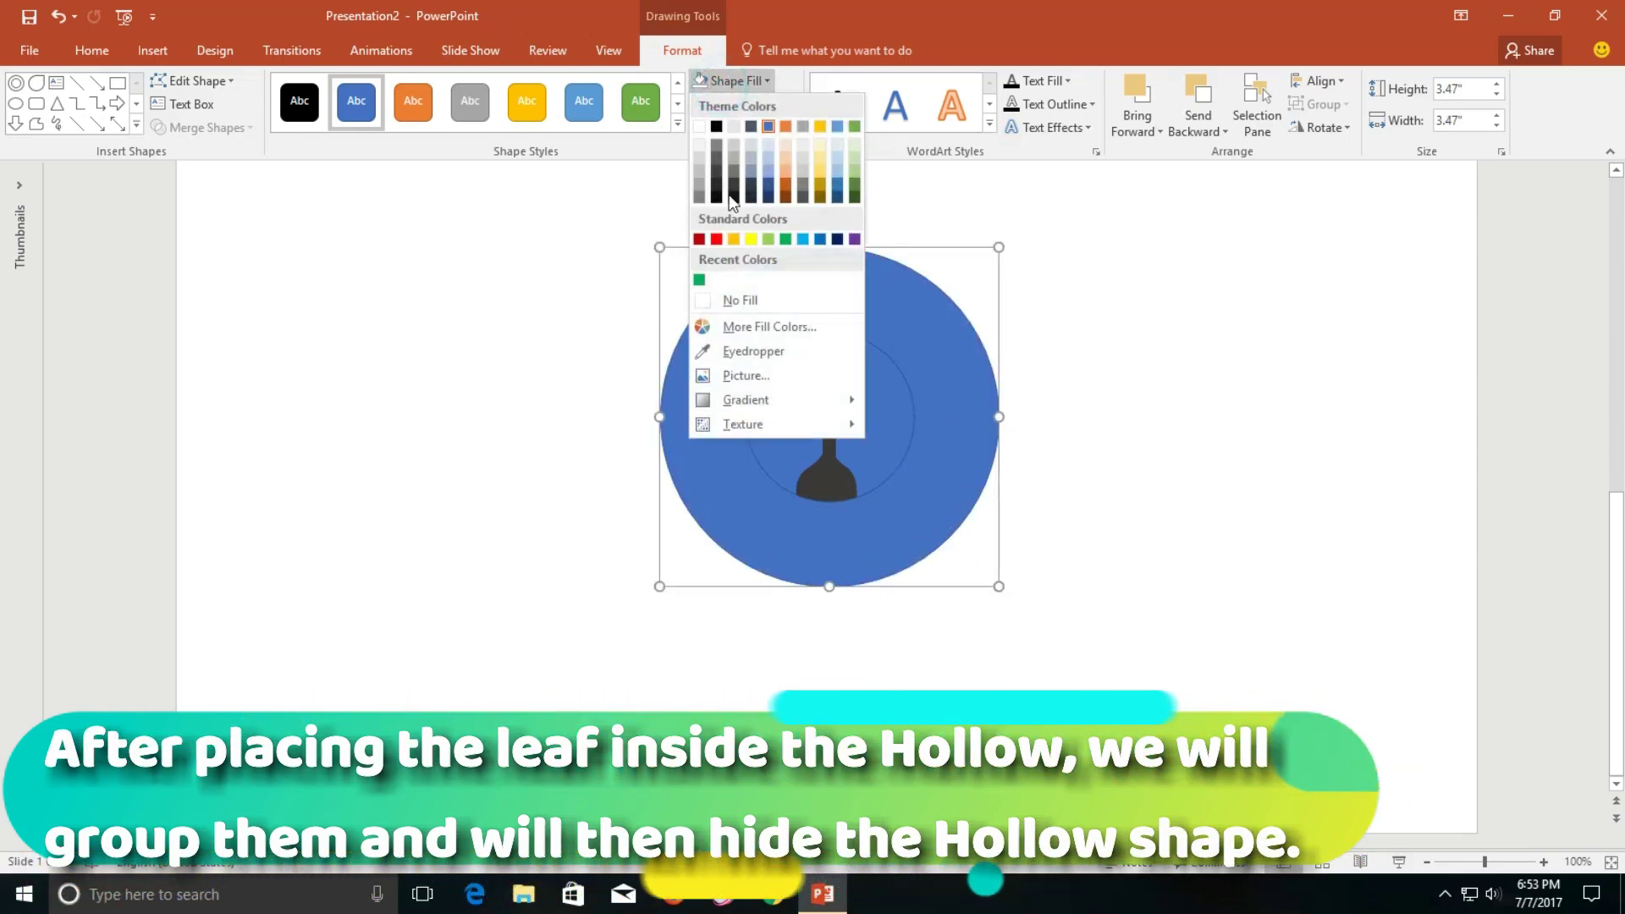
pyautogui.click(737, 300)
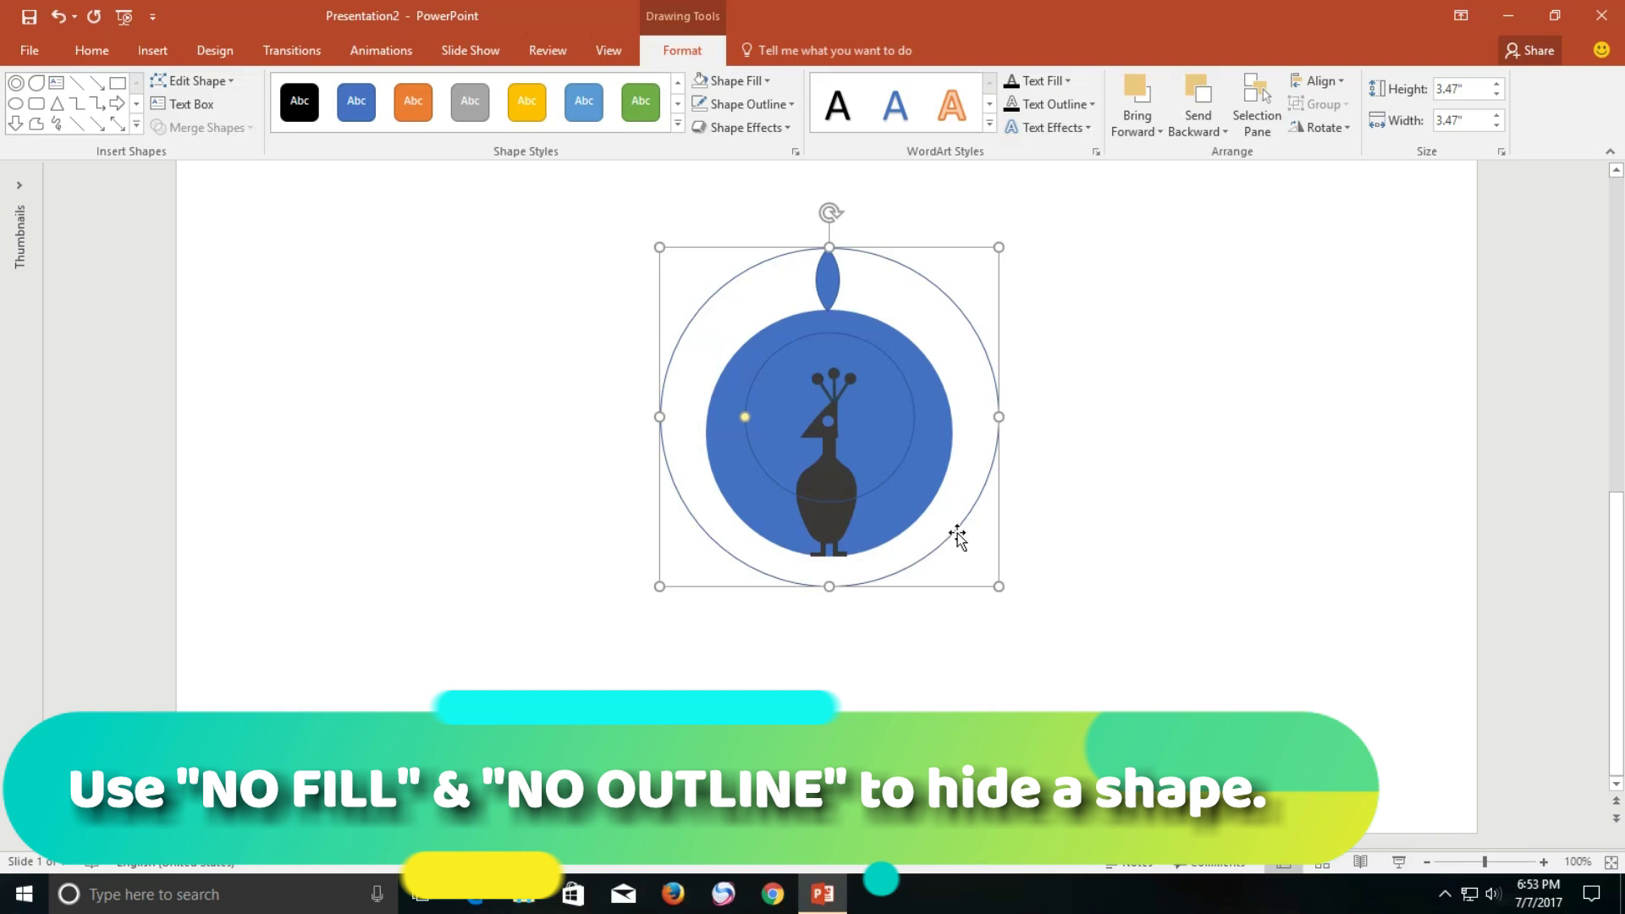
pyautogui.moveTo(958, 538); pyautogui.dragTo(956, 542)
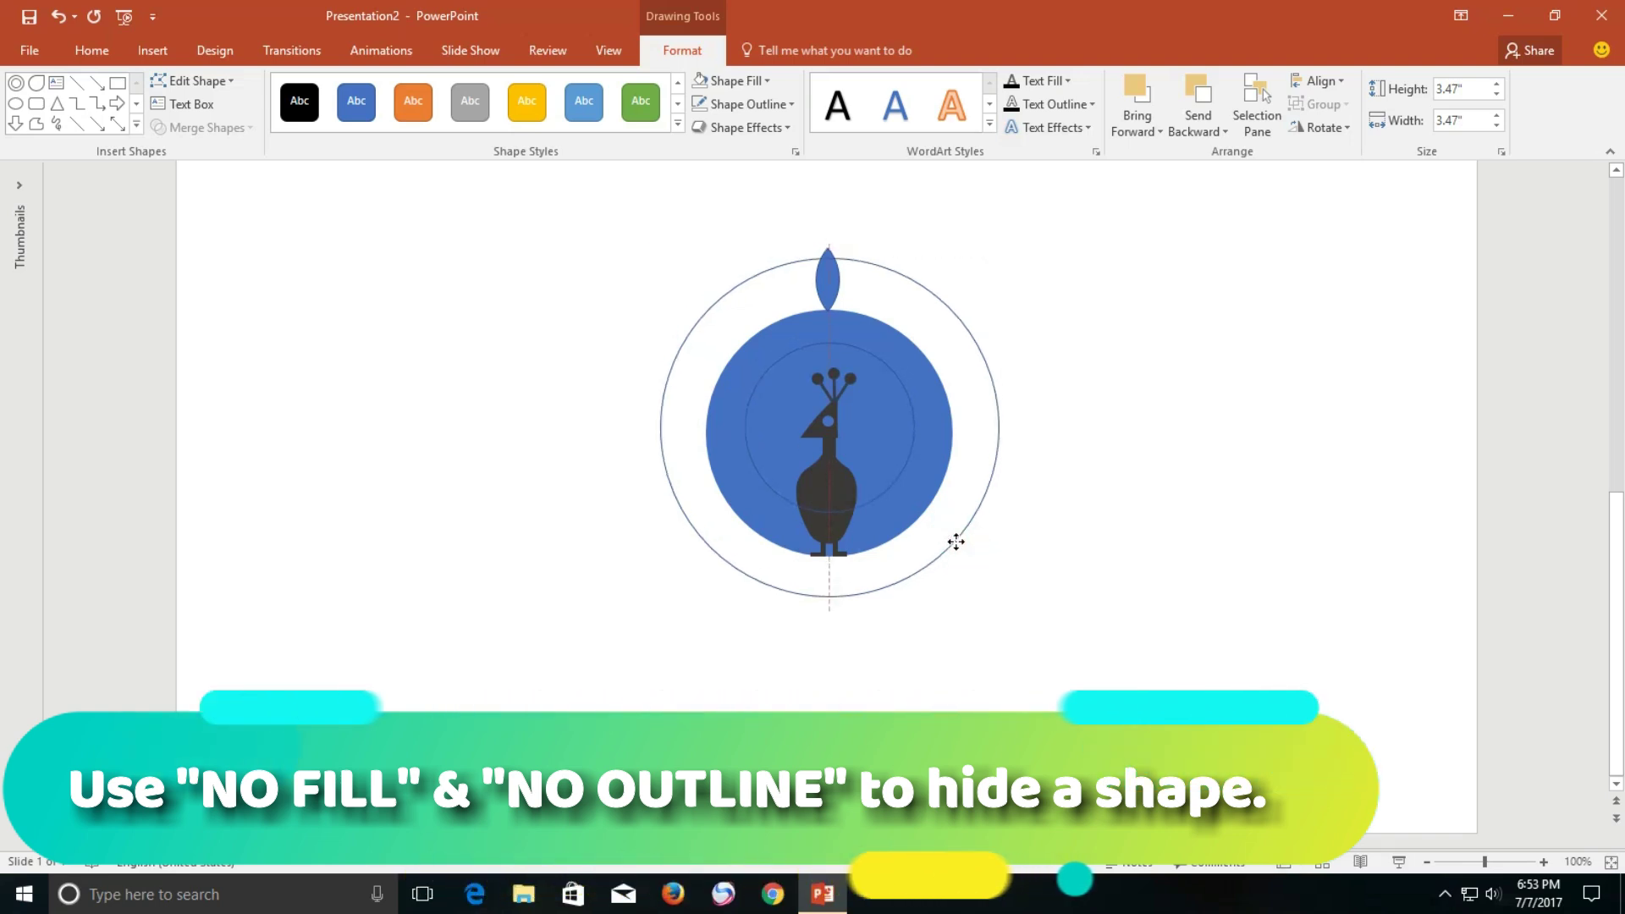
# Enlarge the hollow ring to 3.8 inches and centre it on the peacock circle
pyautogui.moveTo(955, 542); pyautogui.dragTo(957, 551)
pyautogui.moveTo(1001, 601); pyautogui.dragTo(1015, 619)
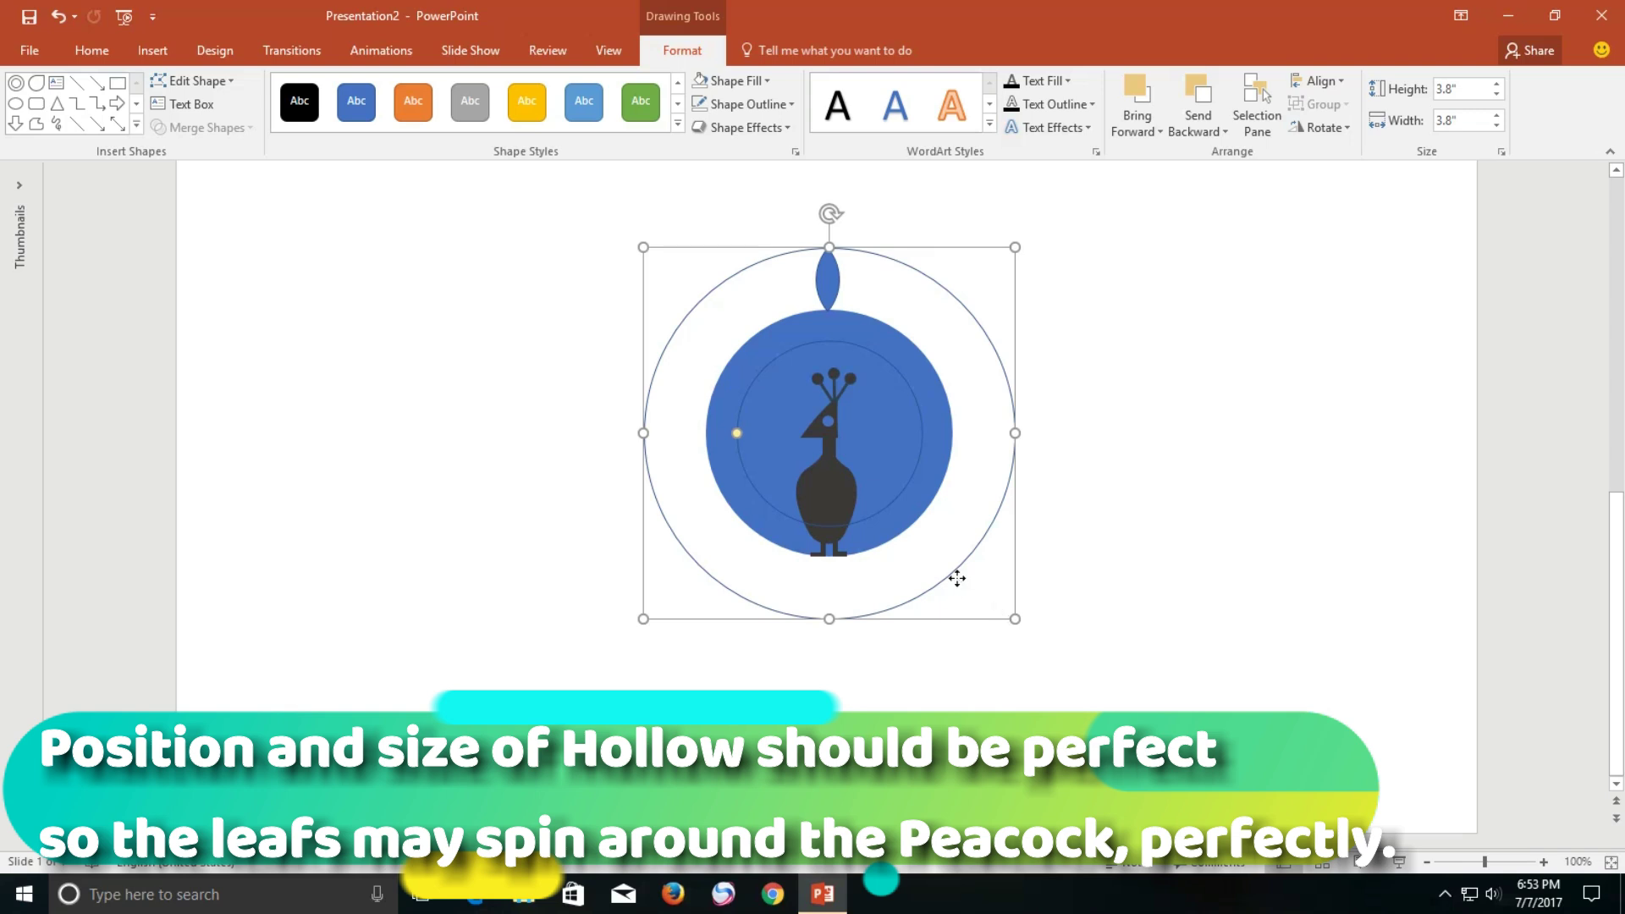
pyautogui.moveTo(956, 578); pyautogui.dragTo(959, 561)
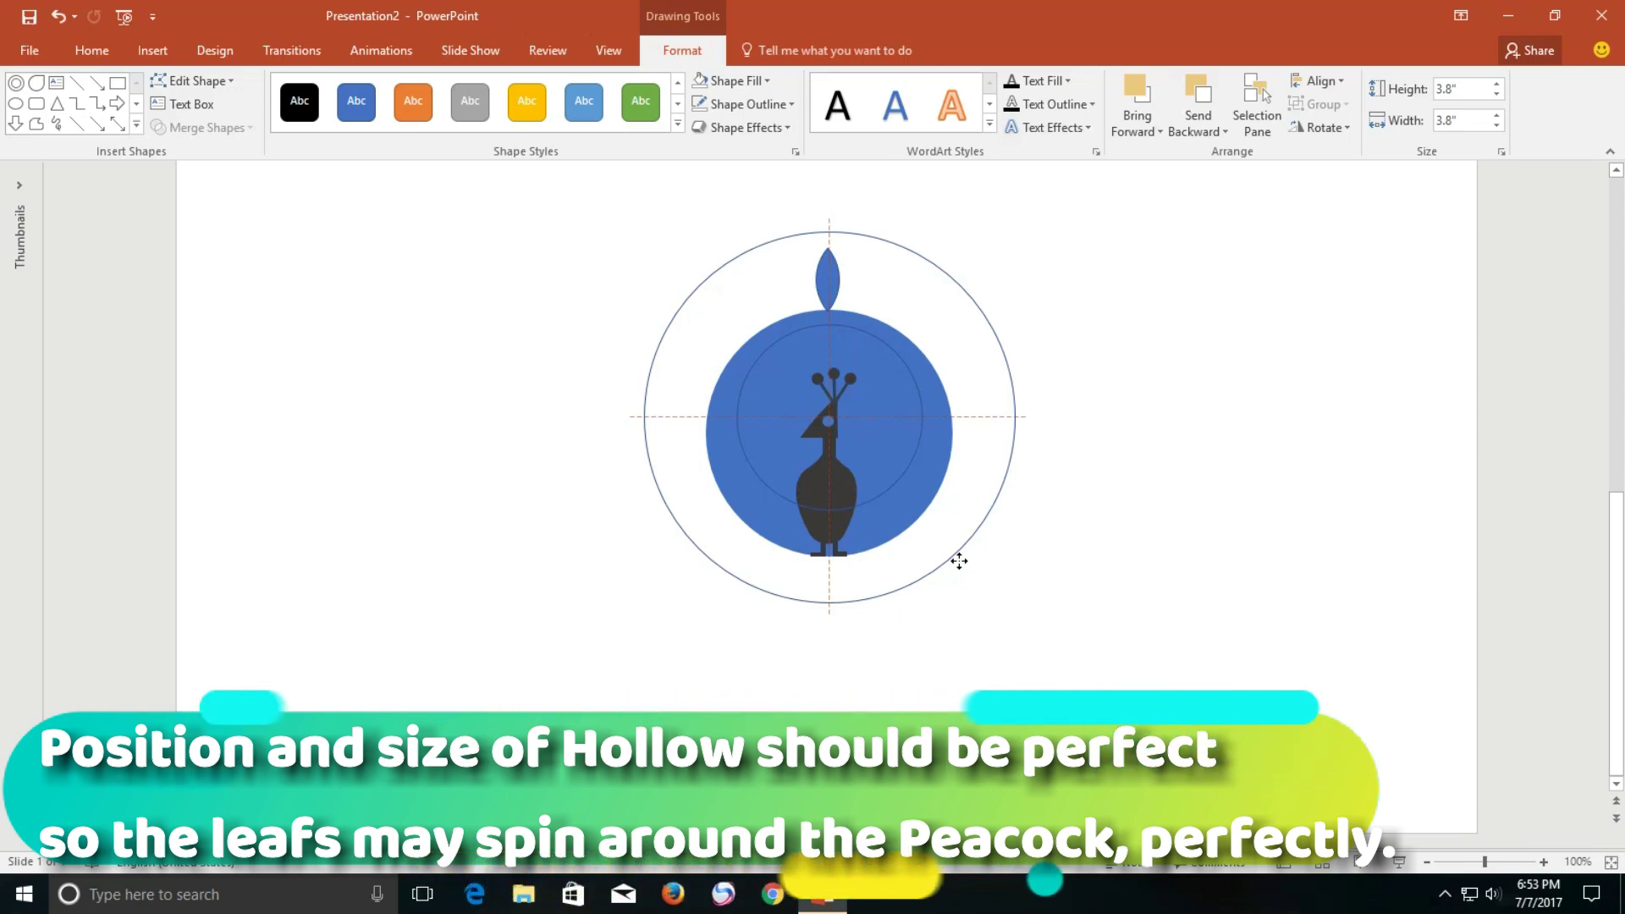
pyautogui.moveTo(959, 561); pyautogui.dragTo(958, 561)
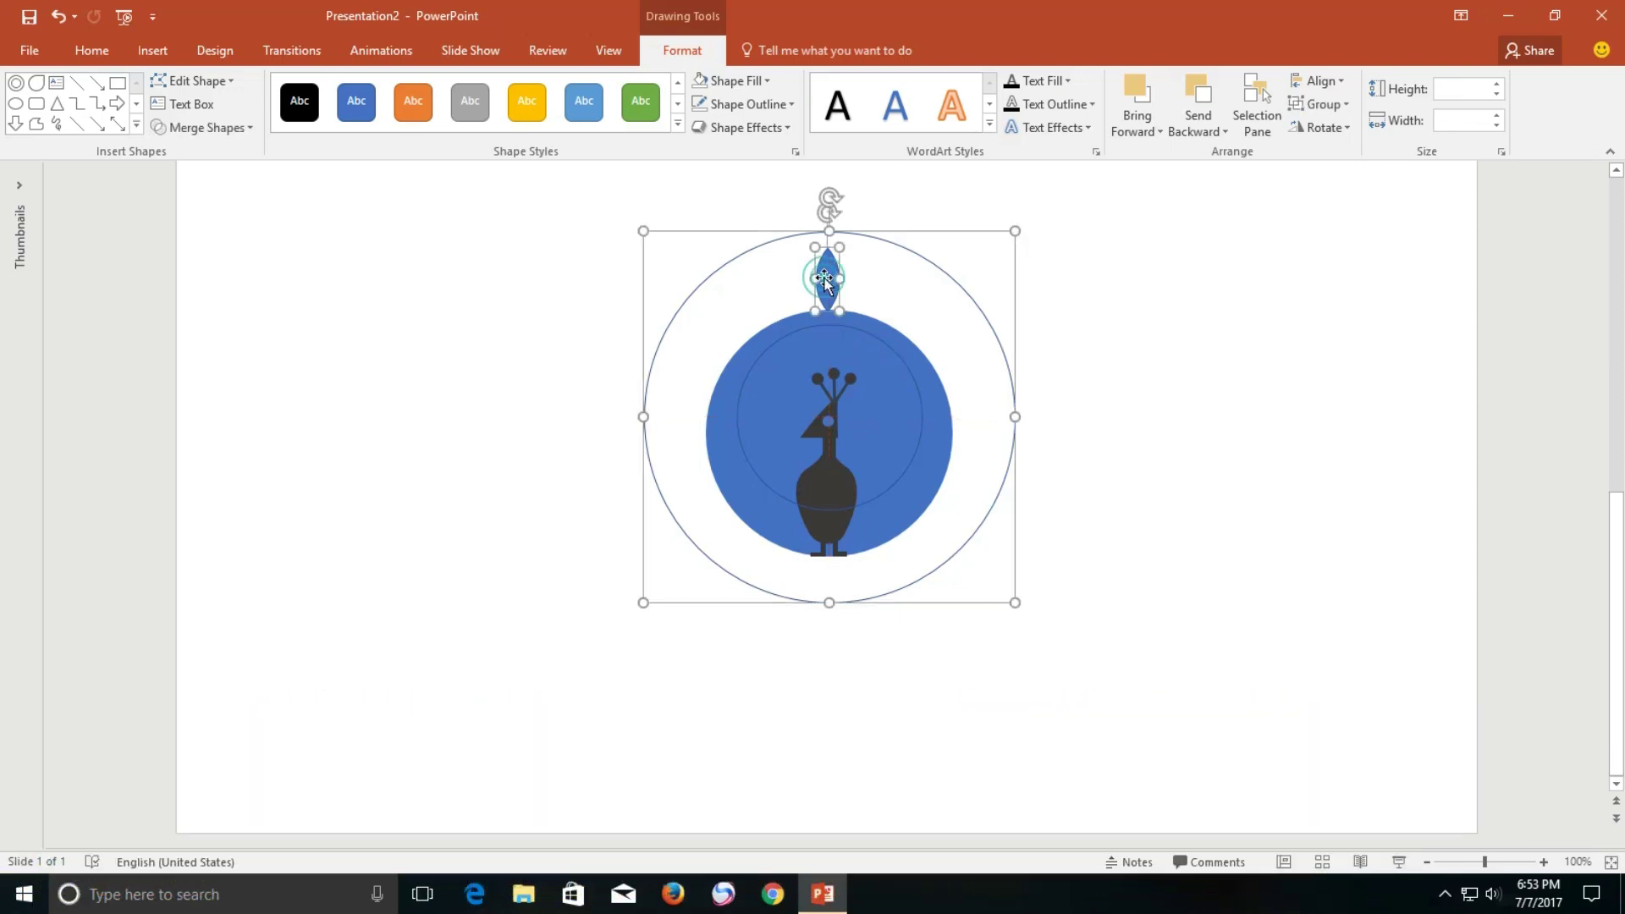
# Group the leaf with the ring, test-rotate the group, and undo back to upright
pyautogui.click(1308, 105)
pyautogui.click(1318, 131)
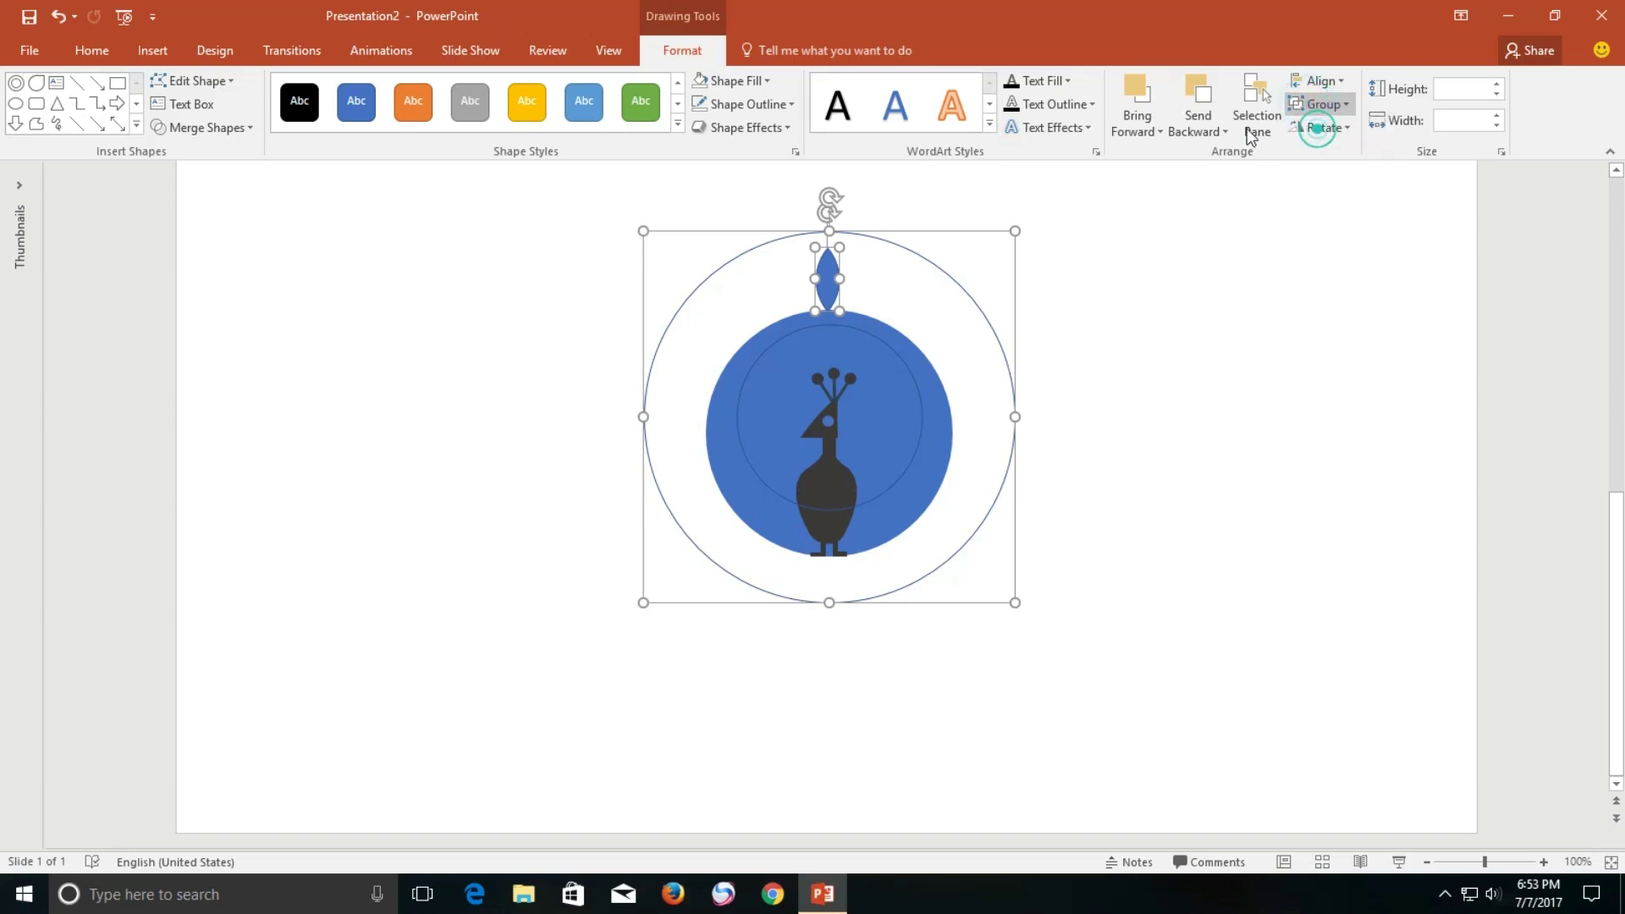
pyautogui.moveTo(820, 184); pyautogui.dragTo(680, 280)
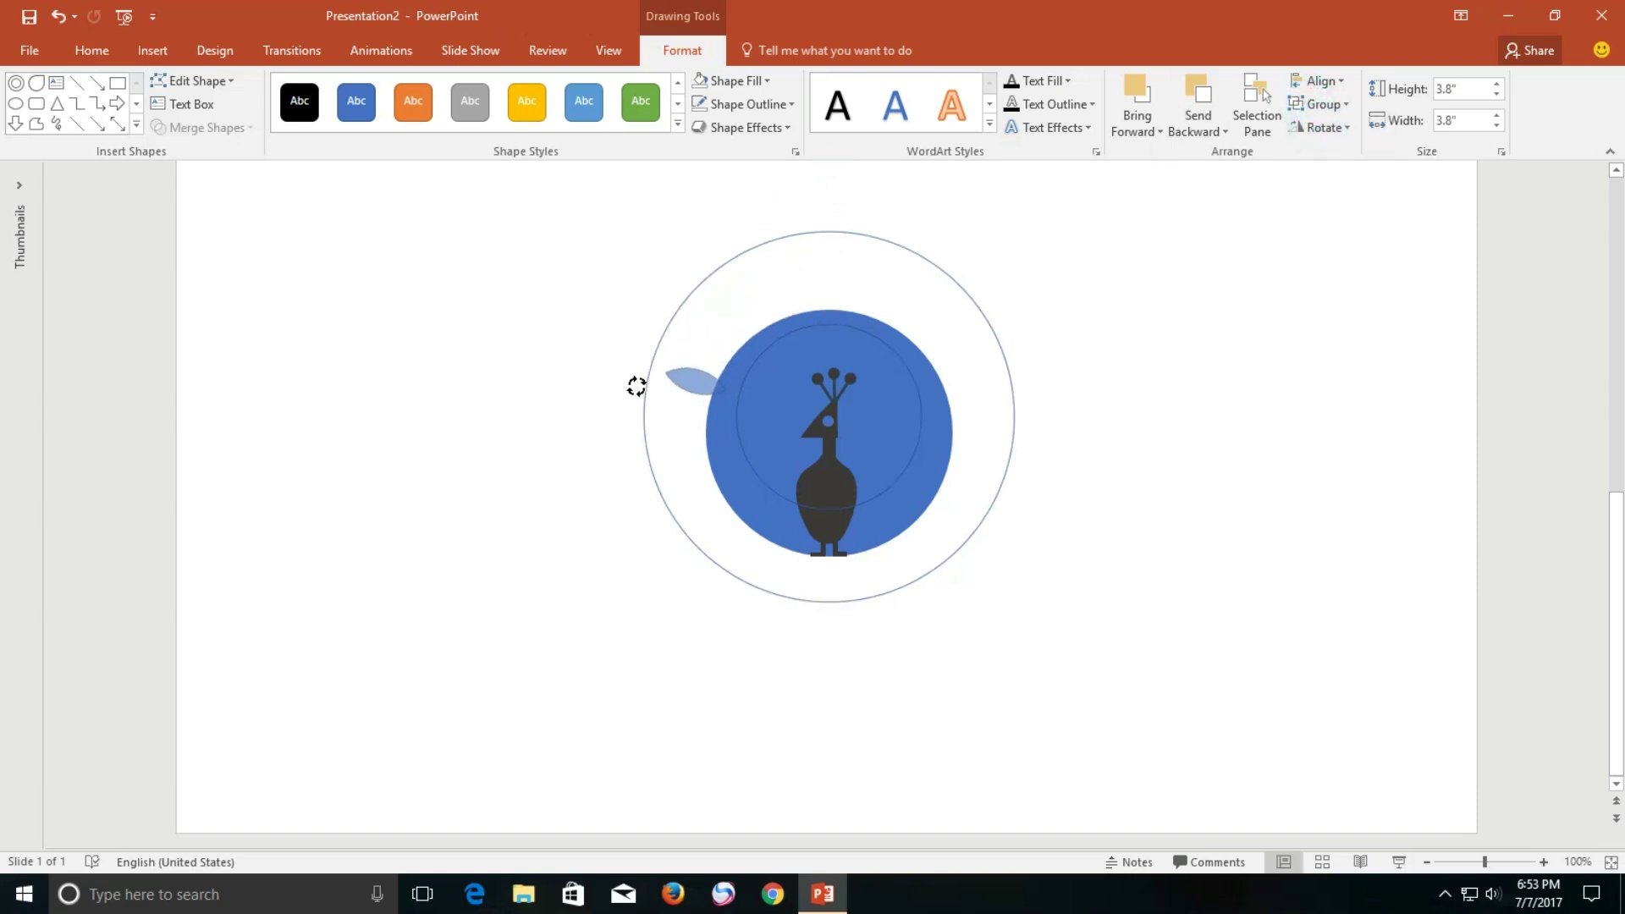
pyautogui.moveTo(628, 488); pyautogui.dragTo(627, 332)
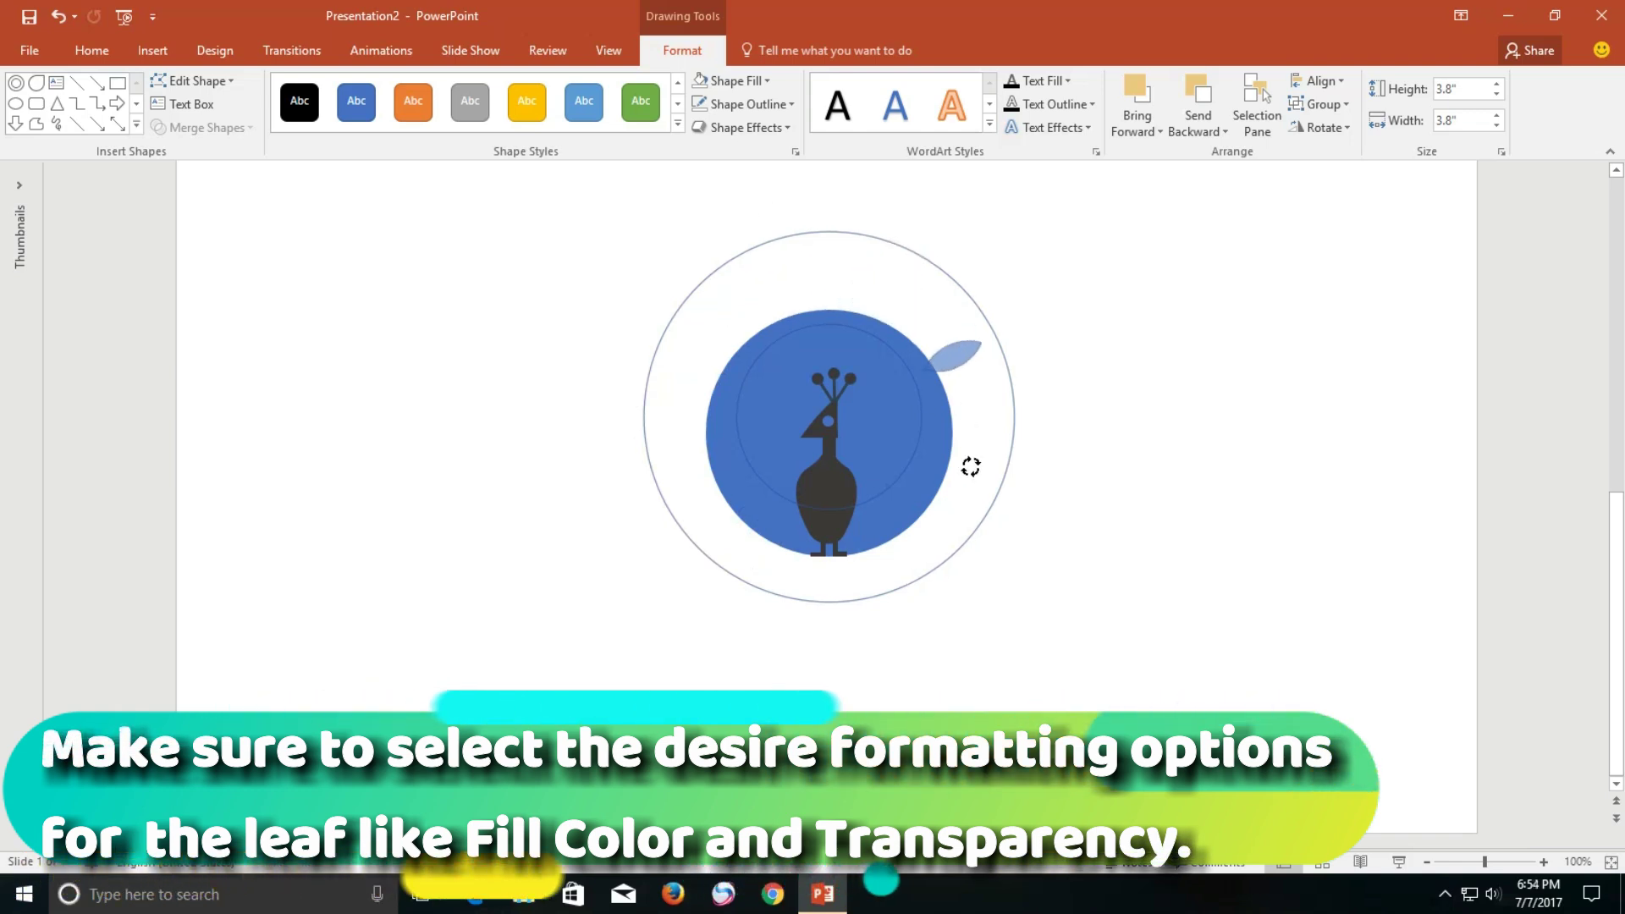
pyautogui.moveTo(628, 331); pyautogui.dragTo(931, 584)
pyautogui.hotkey('ctrl', 'z')
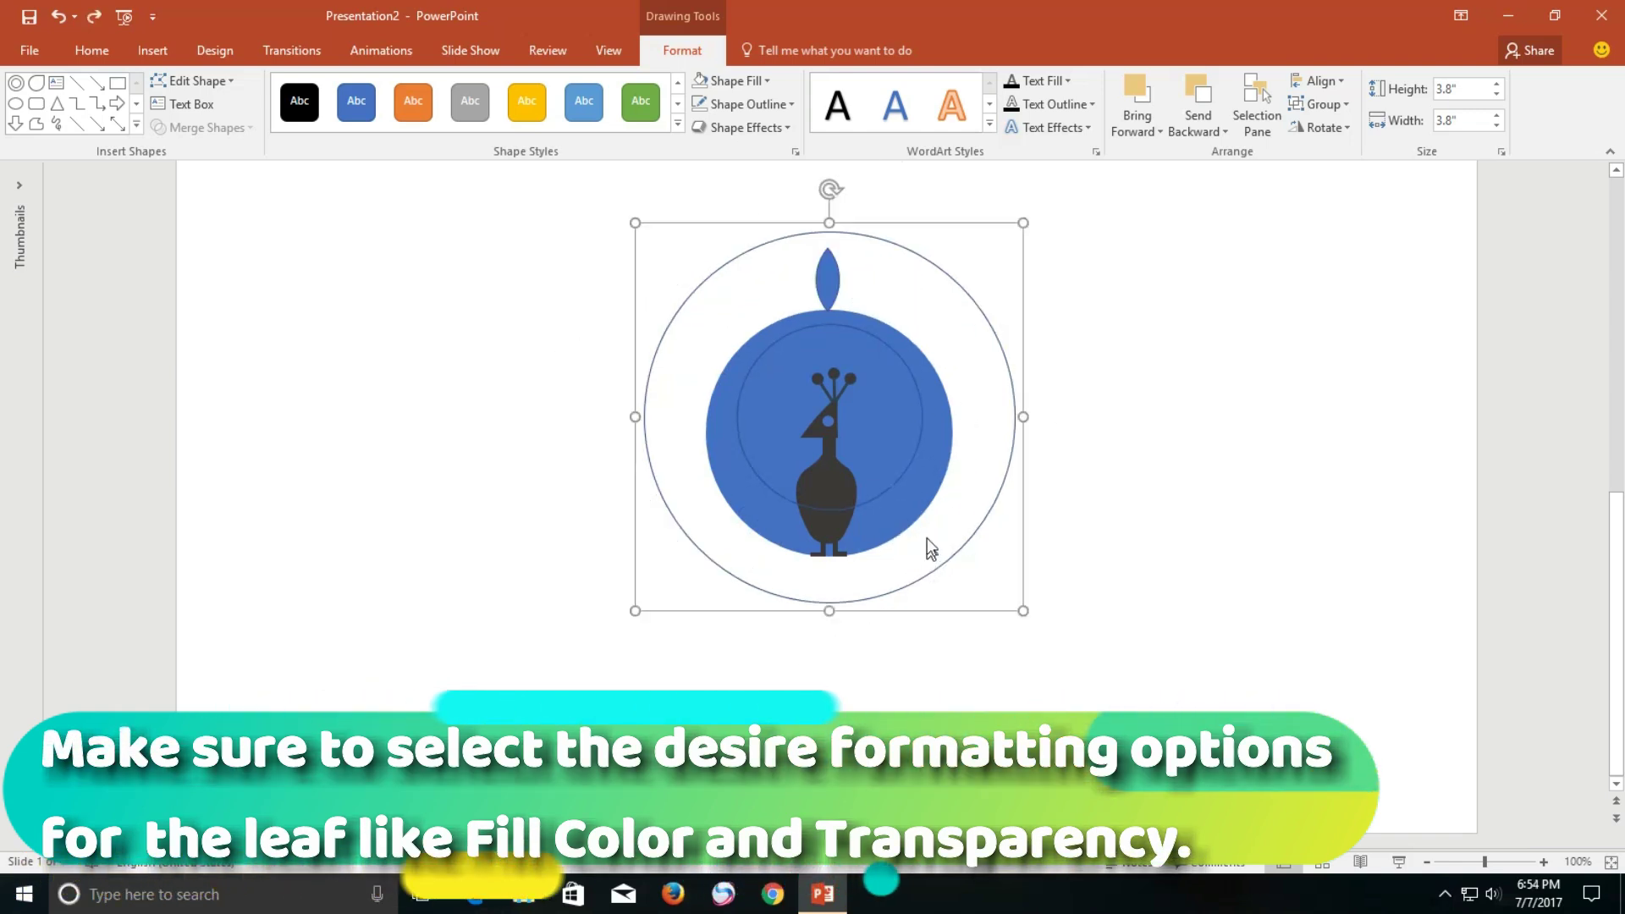
# Reselect the leaf-and-ring group and nudge it slightly downward into place
pyautogui.click(975, 298)
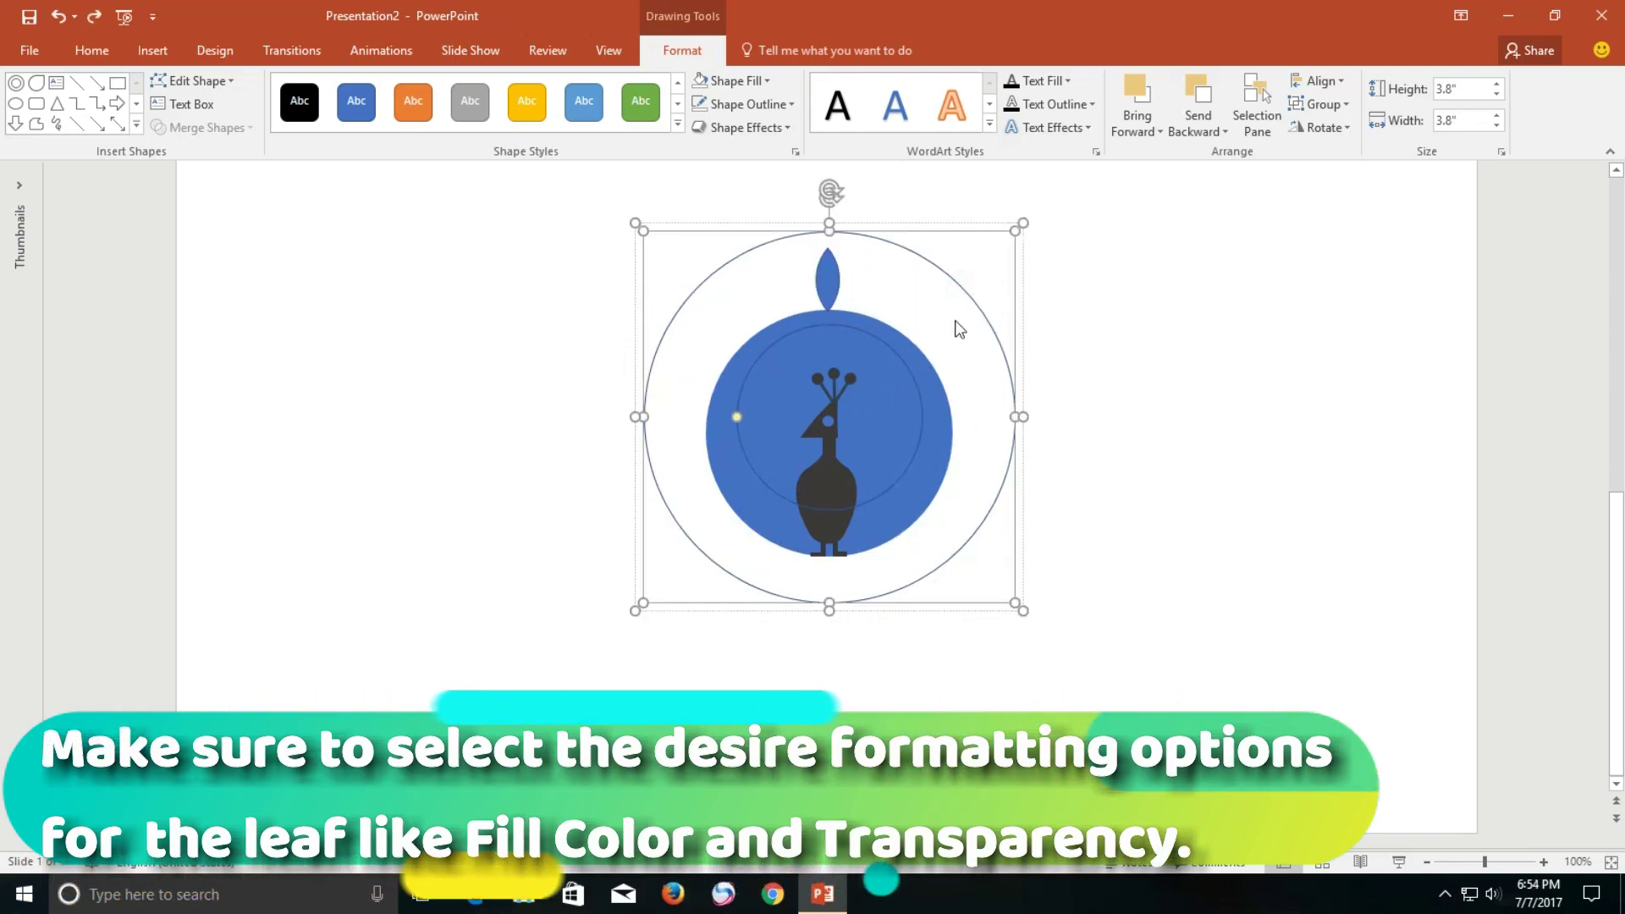
pyautogui.click(737, 421)
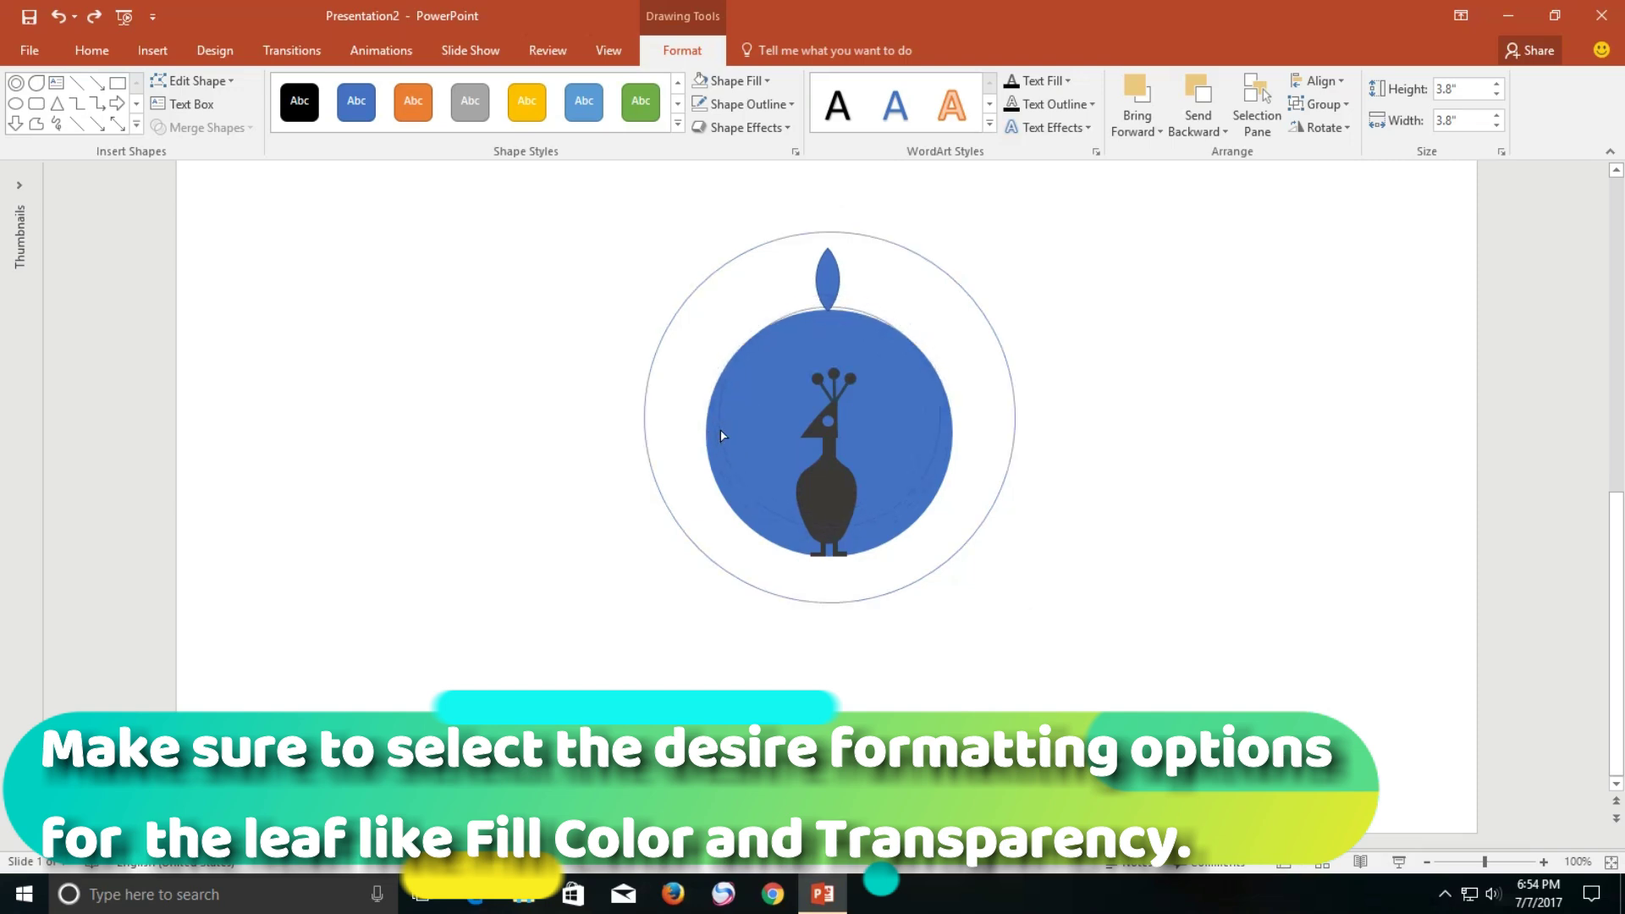
pyautogui.click(713, 432)
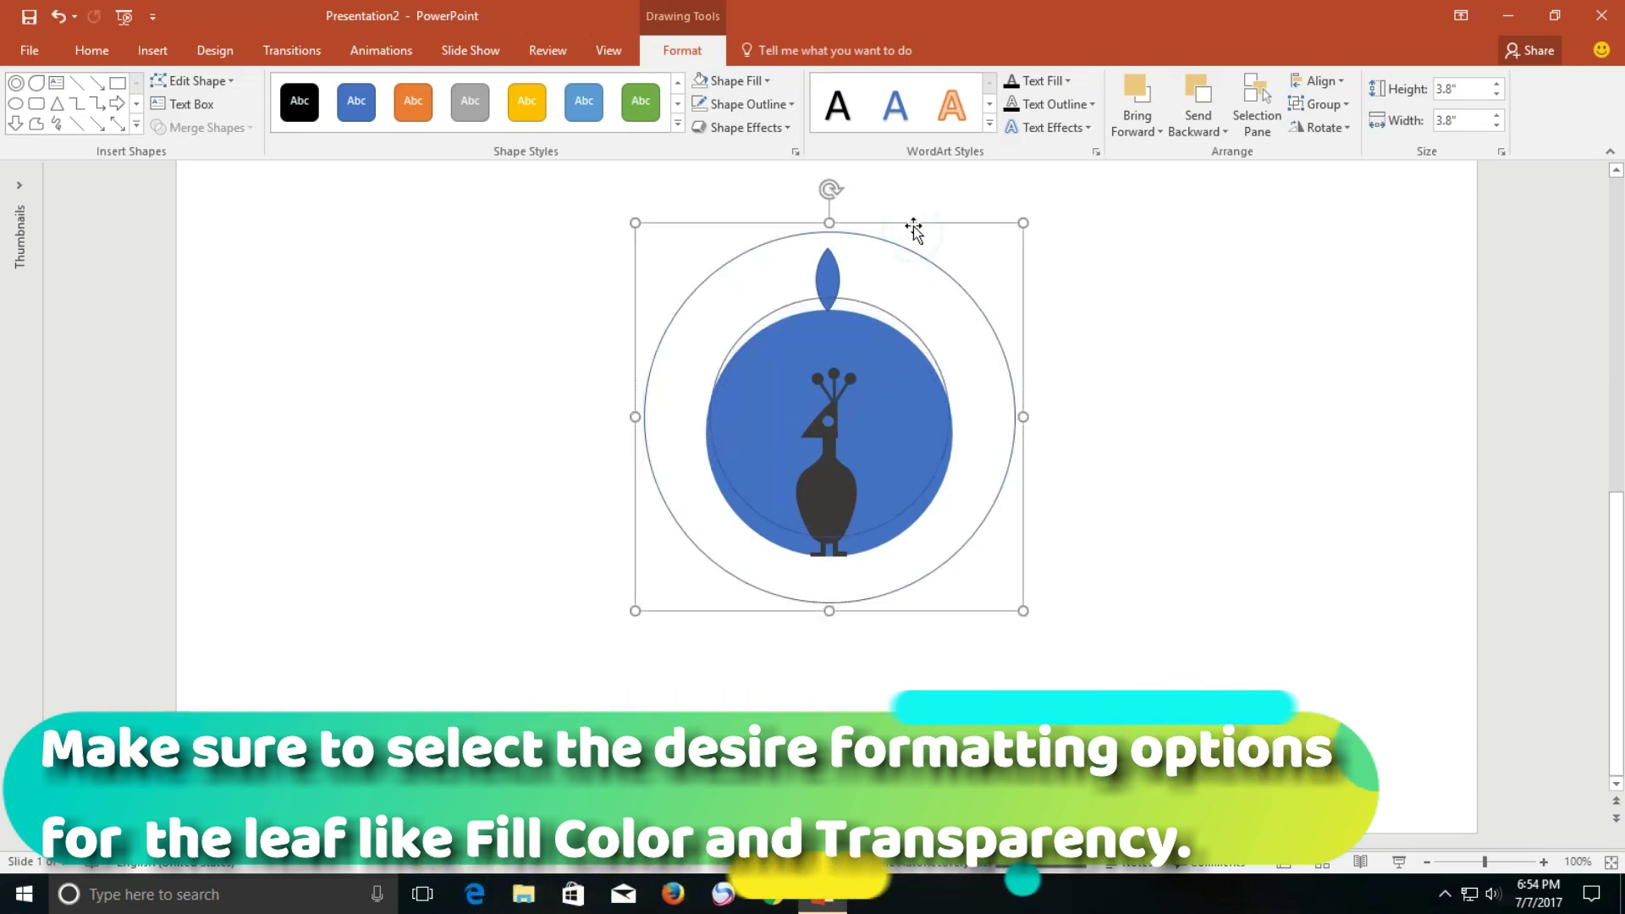
pyautogui.moveTo(912, 226); pyautogui.dragTo(919, 242)
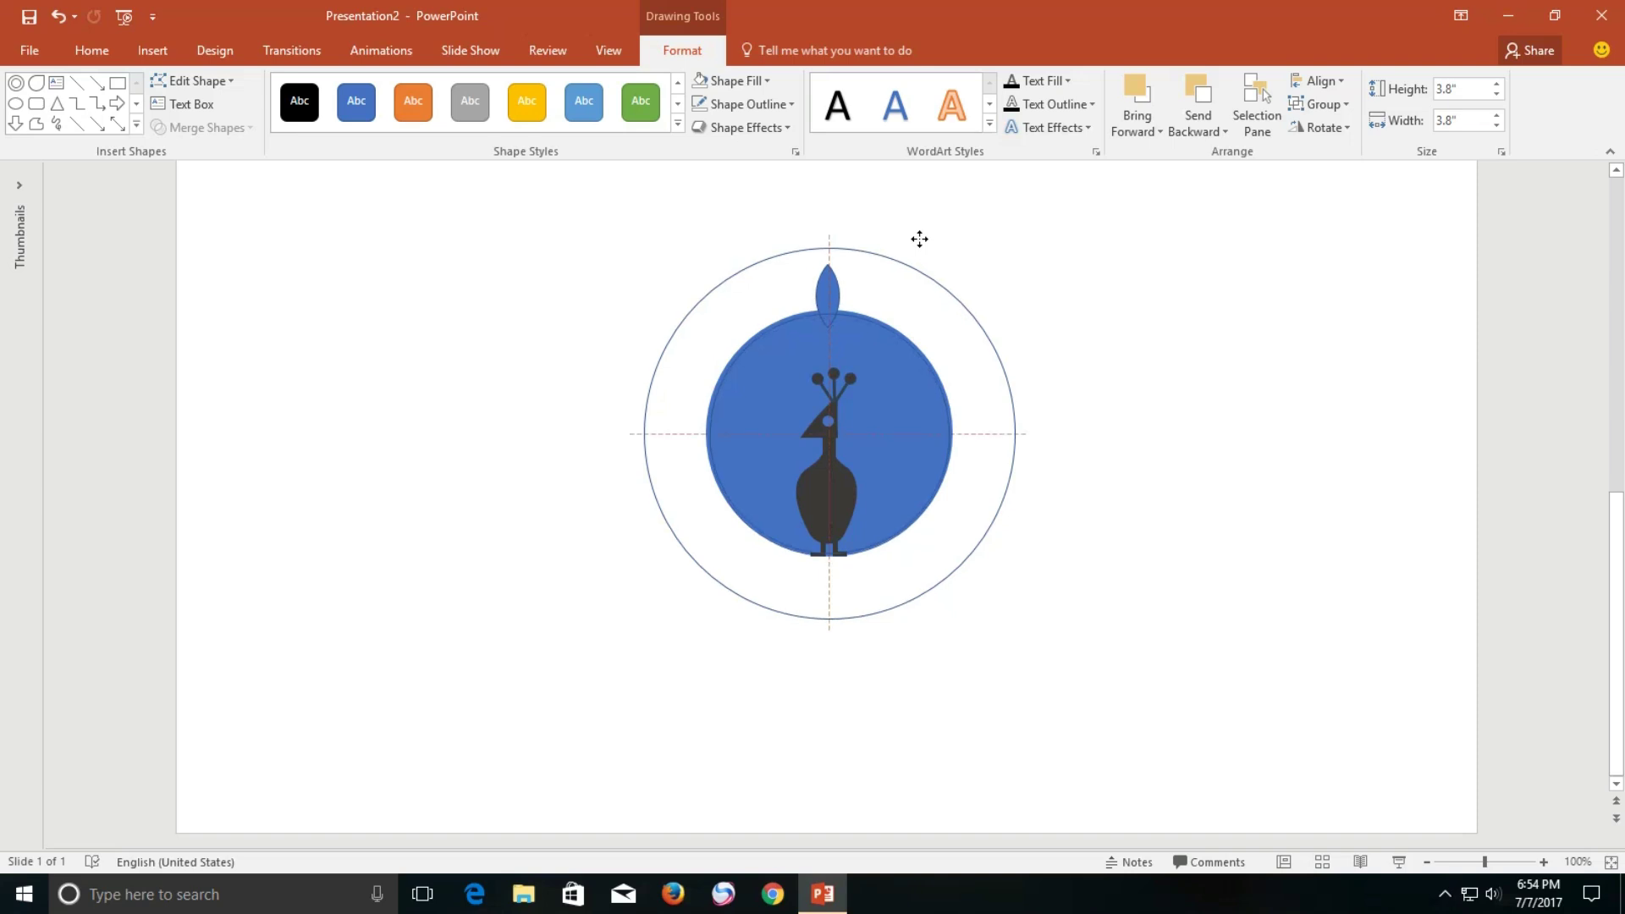
# Test-rotate the leaf group, return it upright, and set the ring to No Outline
pyautogui.moveTo(919, 239); pyautogui.dragTo(921, 241)
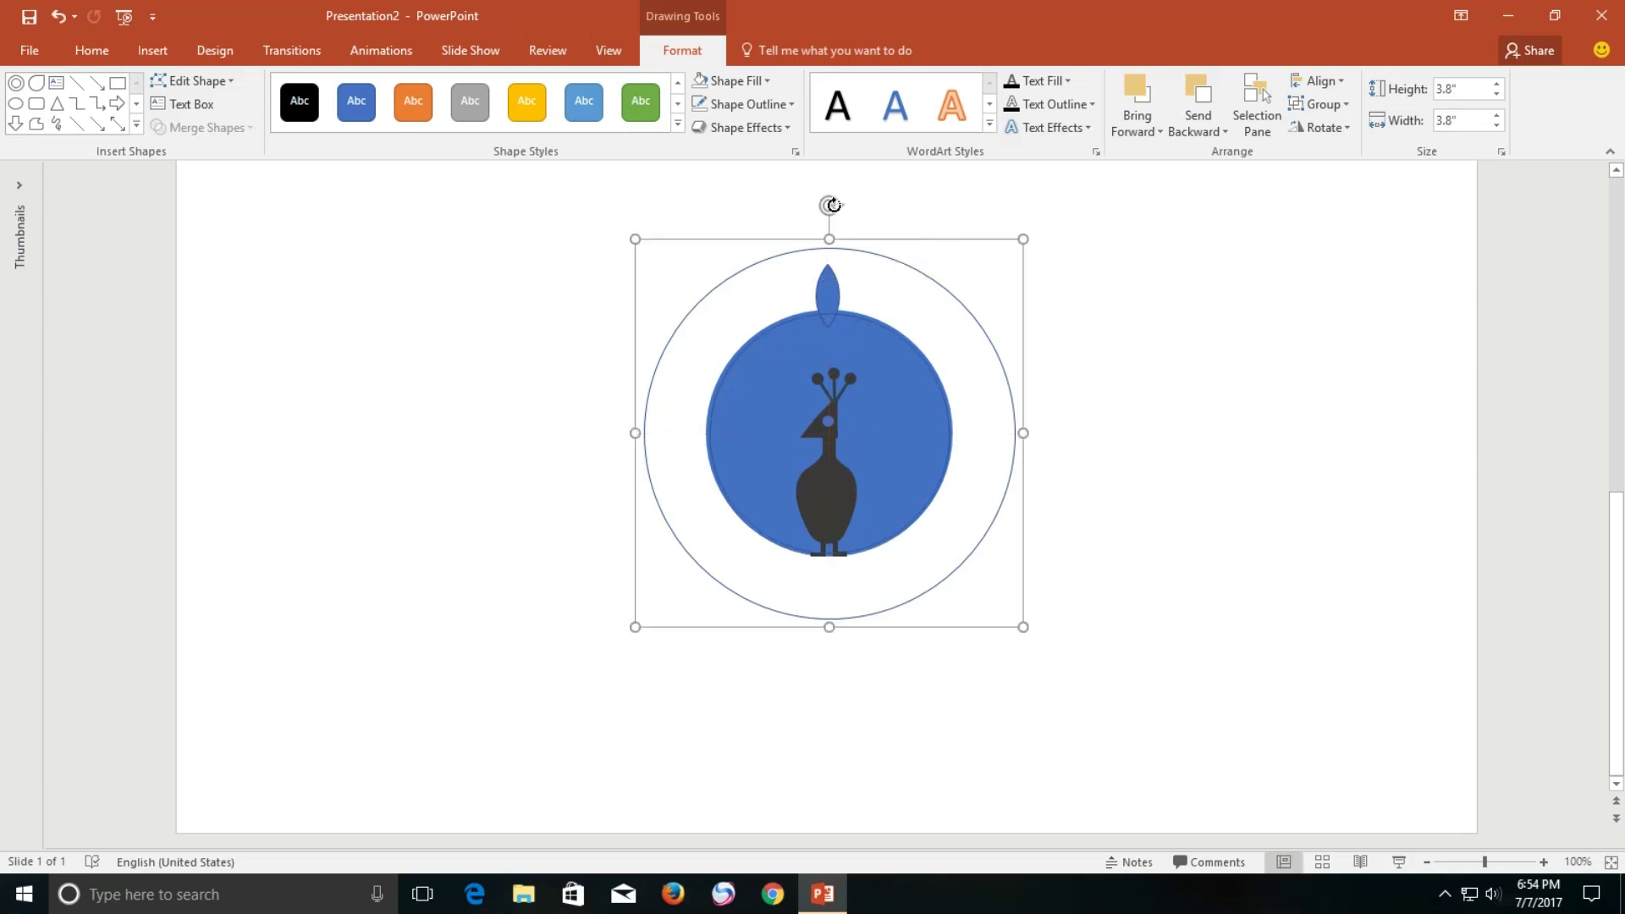
pyautogui.moveTo(834, 205)
pyautogui.mouseDown()
pyautogui.moveTo(665, 546)
pyautogui.moveTo(711, 581)
pyautogui.moveTo(624, 486)
pyautogui.moveTo(664, 283)
pyautogui.moveTo(897, 269)
pyautogui.moveTo(954, 399)
pyautogui.moveTo(939, 489)
pyautogui.mouseUp()
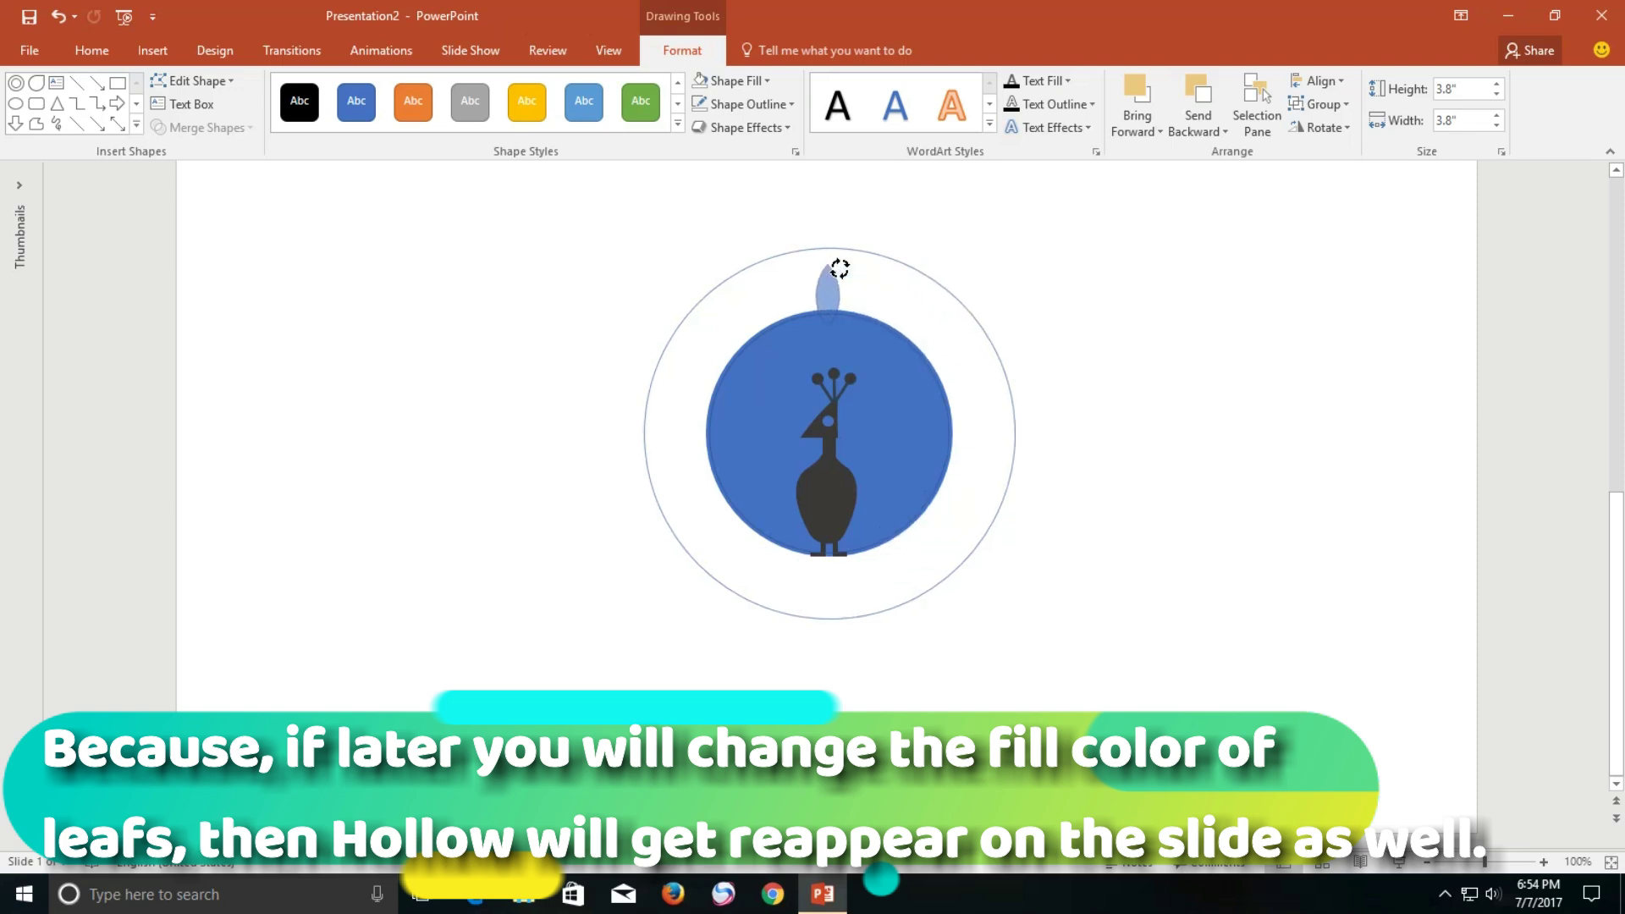
pyautogui.moveTo(841, 271); pyautogui.dragTo(830, 267)
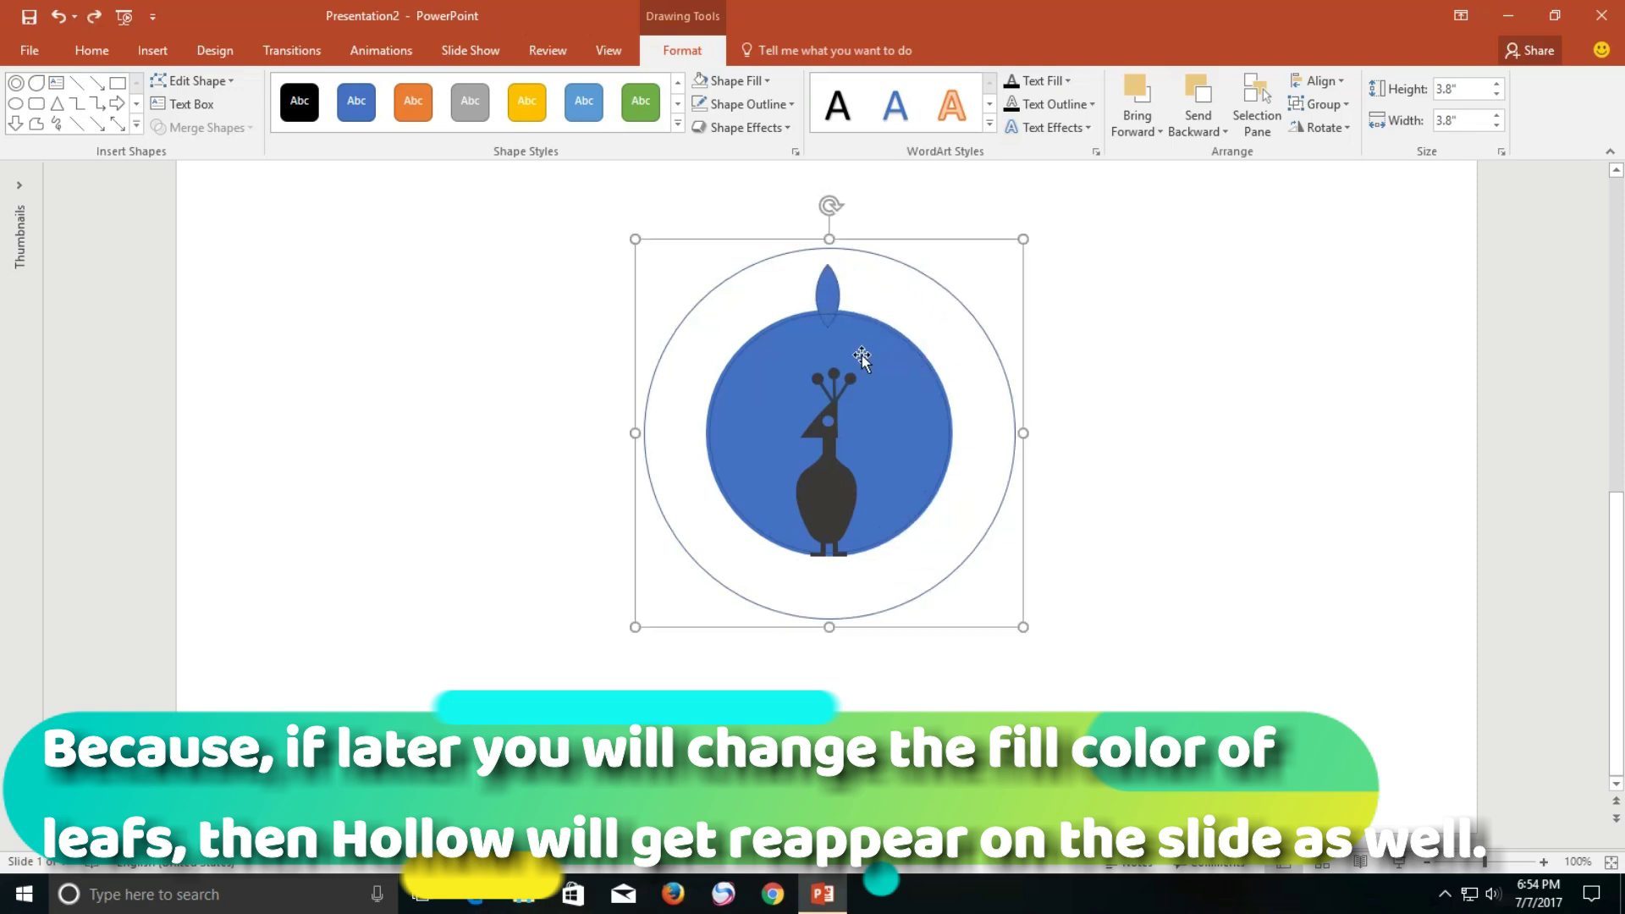
pyautogui.click(790, 256)
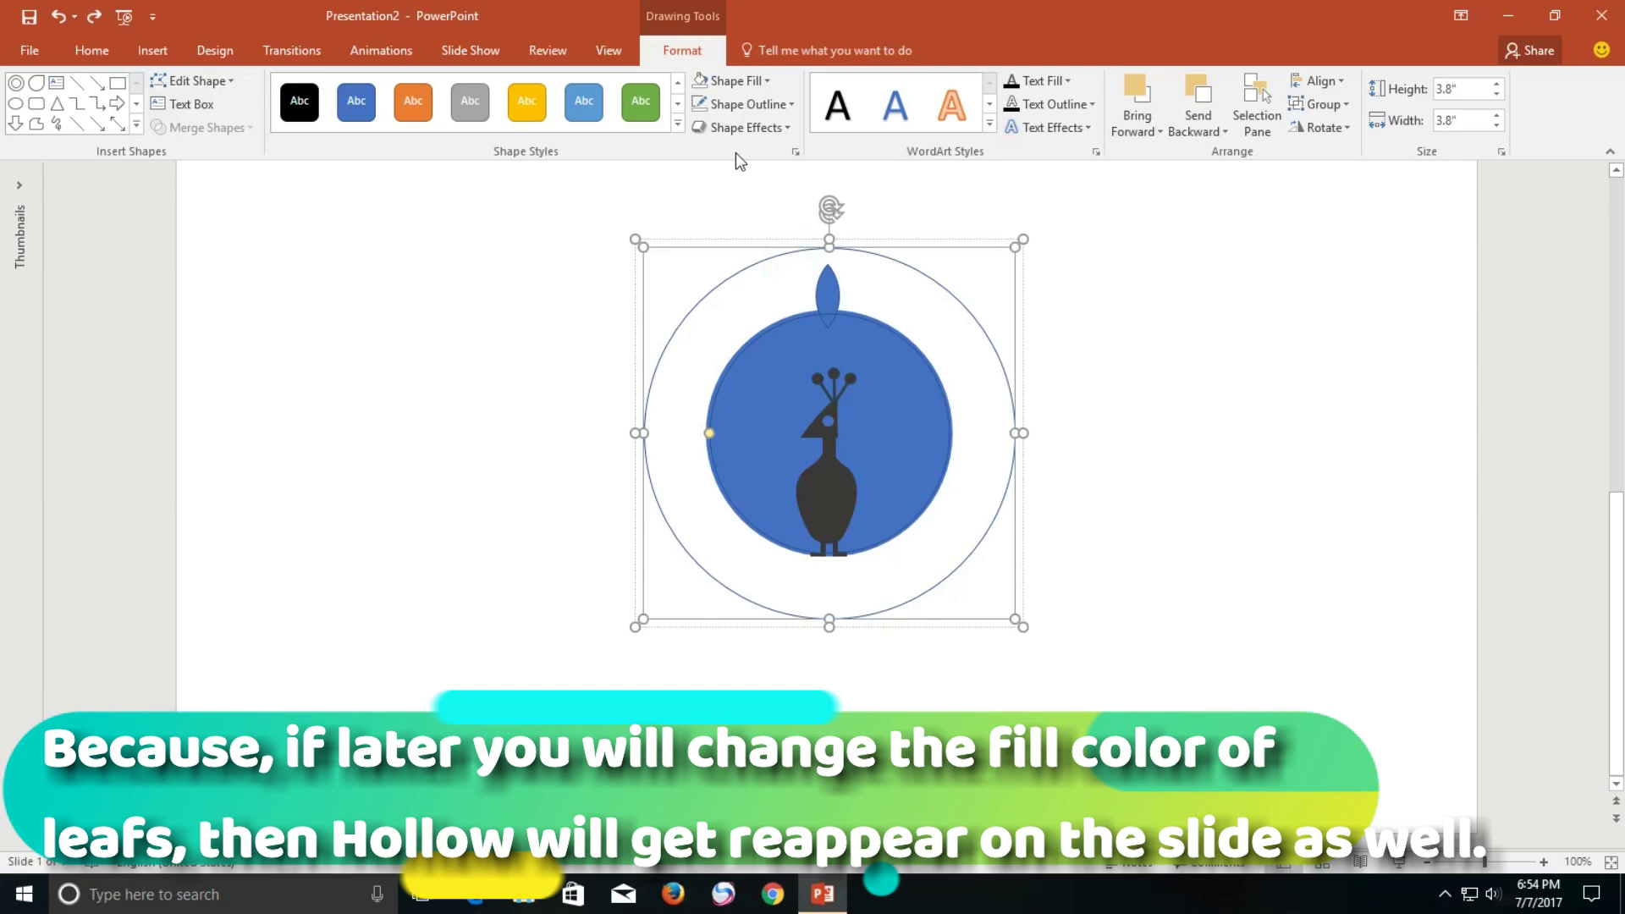
pyautogui.click(696, 105)
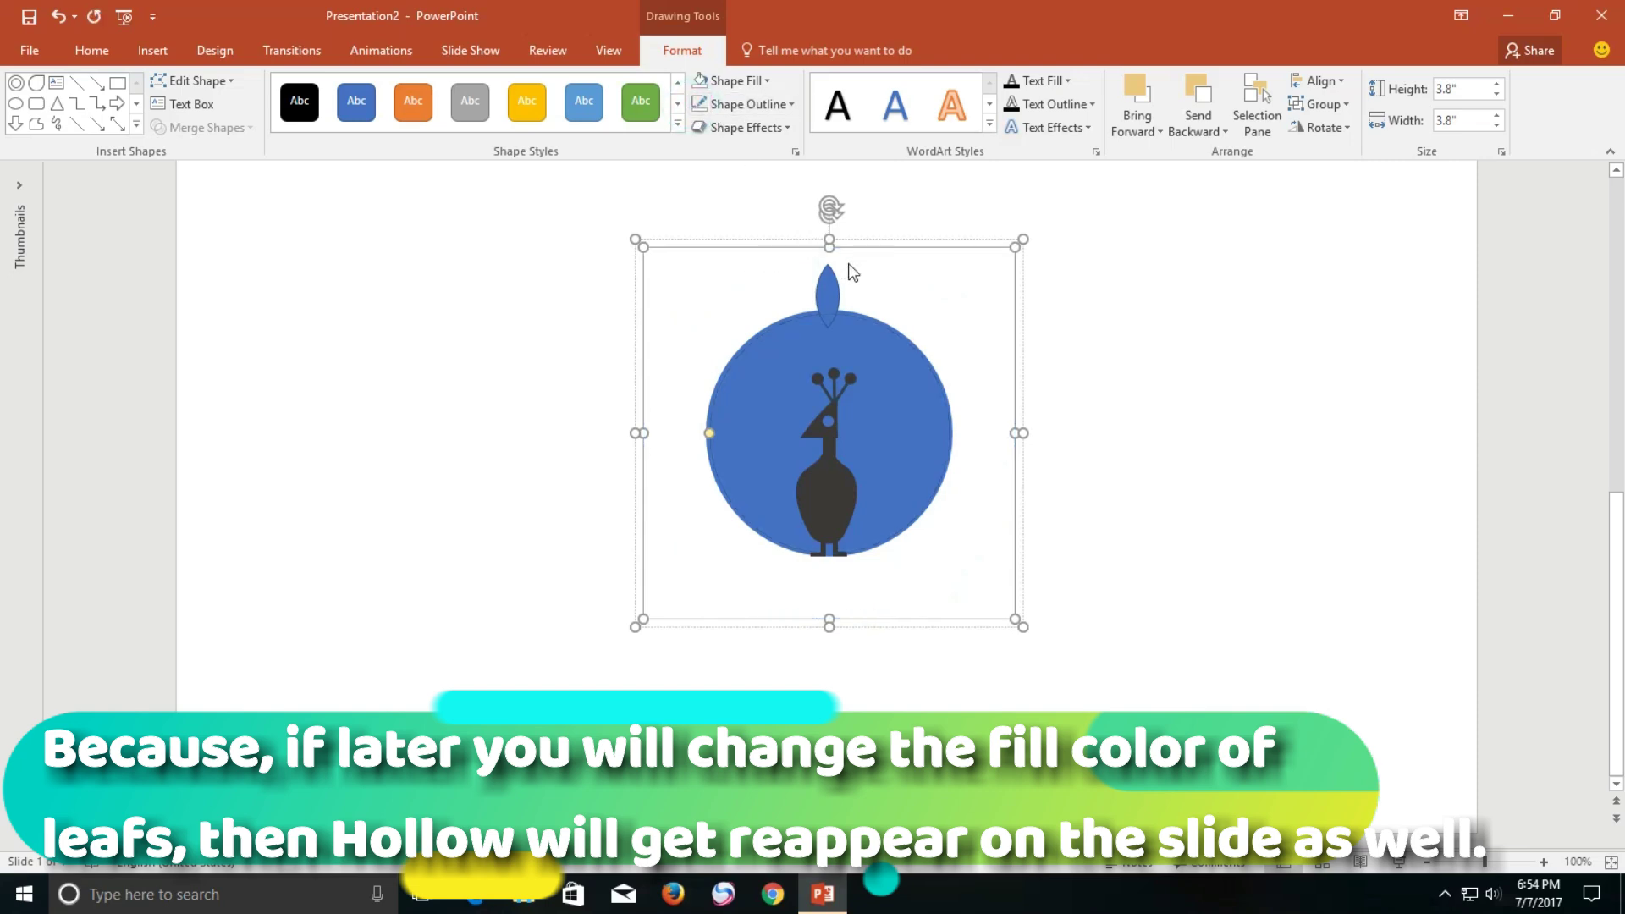
# Fill the leaf with green RGB 30, 174, 47 at 48% transparency
pyautogui.click(824, 292)
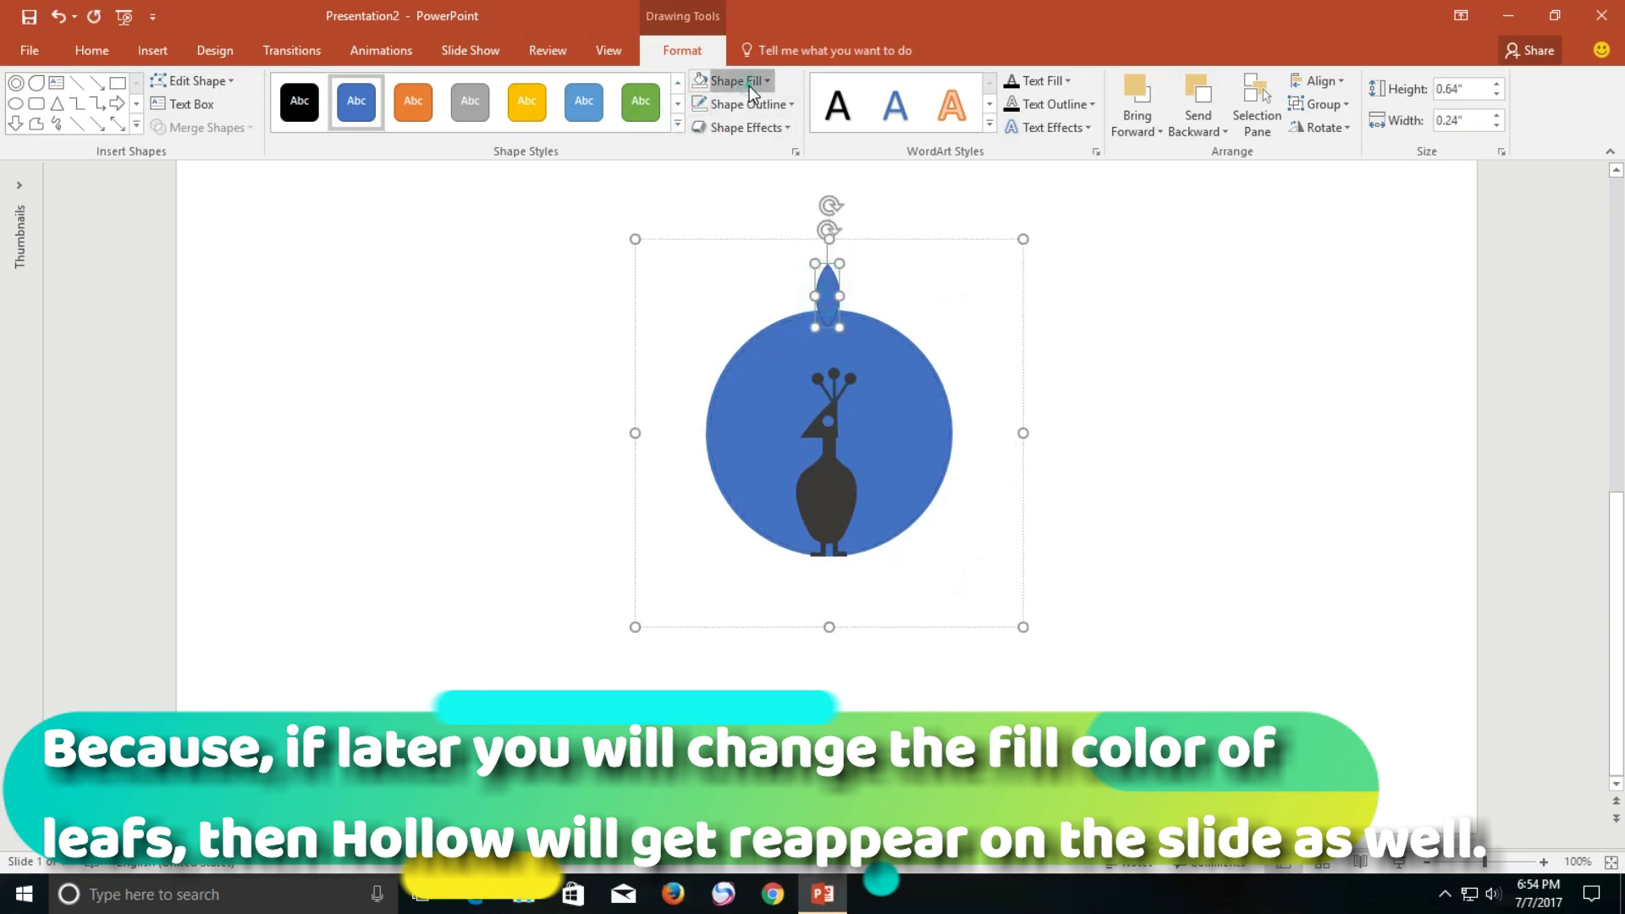
pyautogui.click(749, 84)
pyautogui.click(760, 326)
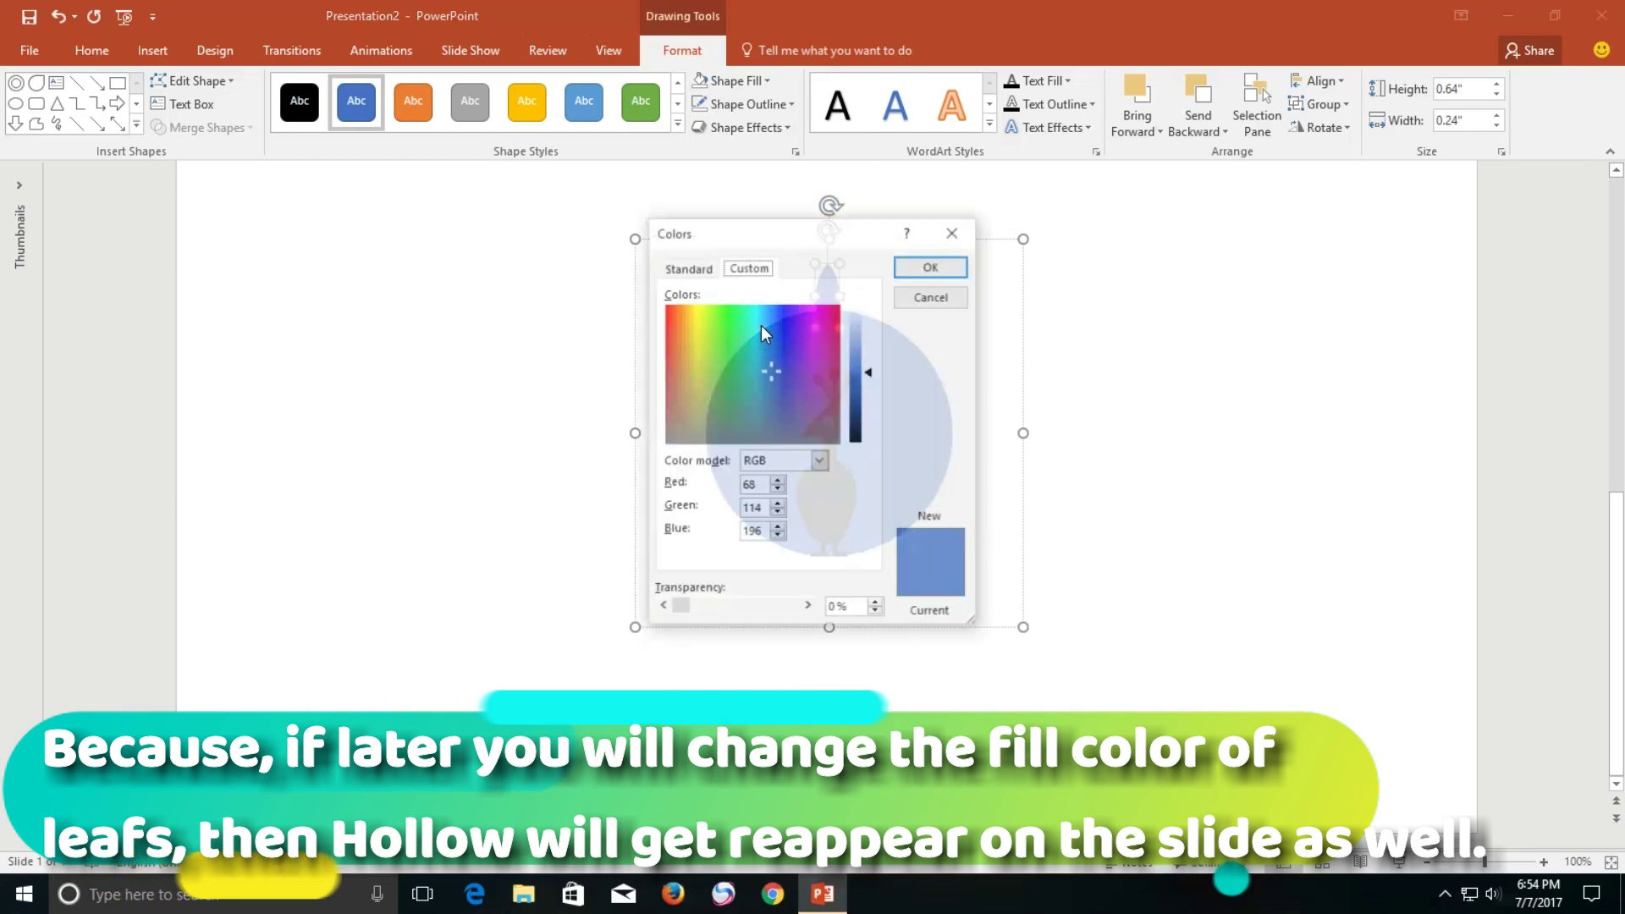
pyautogui.click(727, 344)
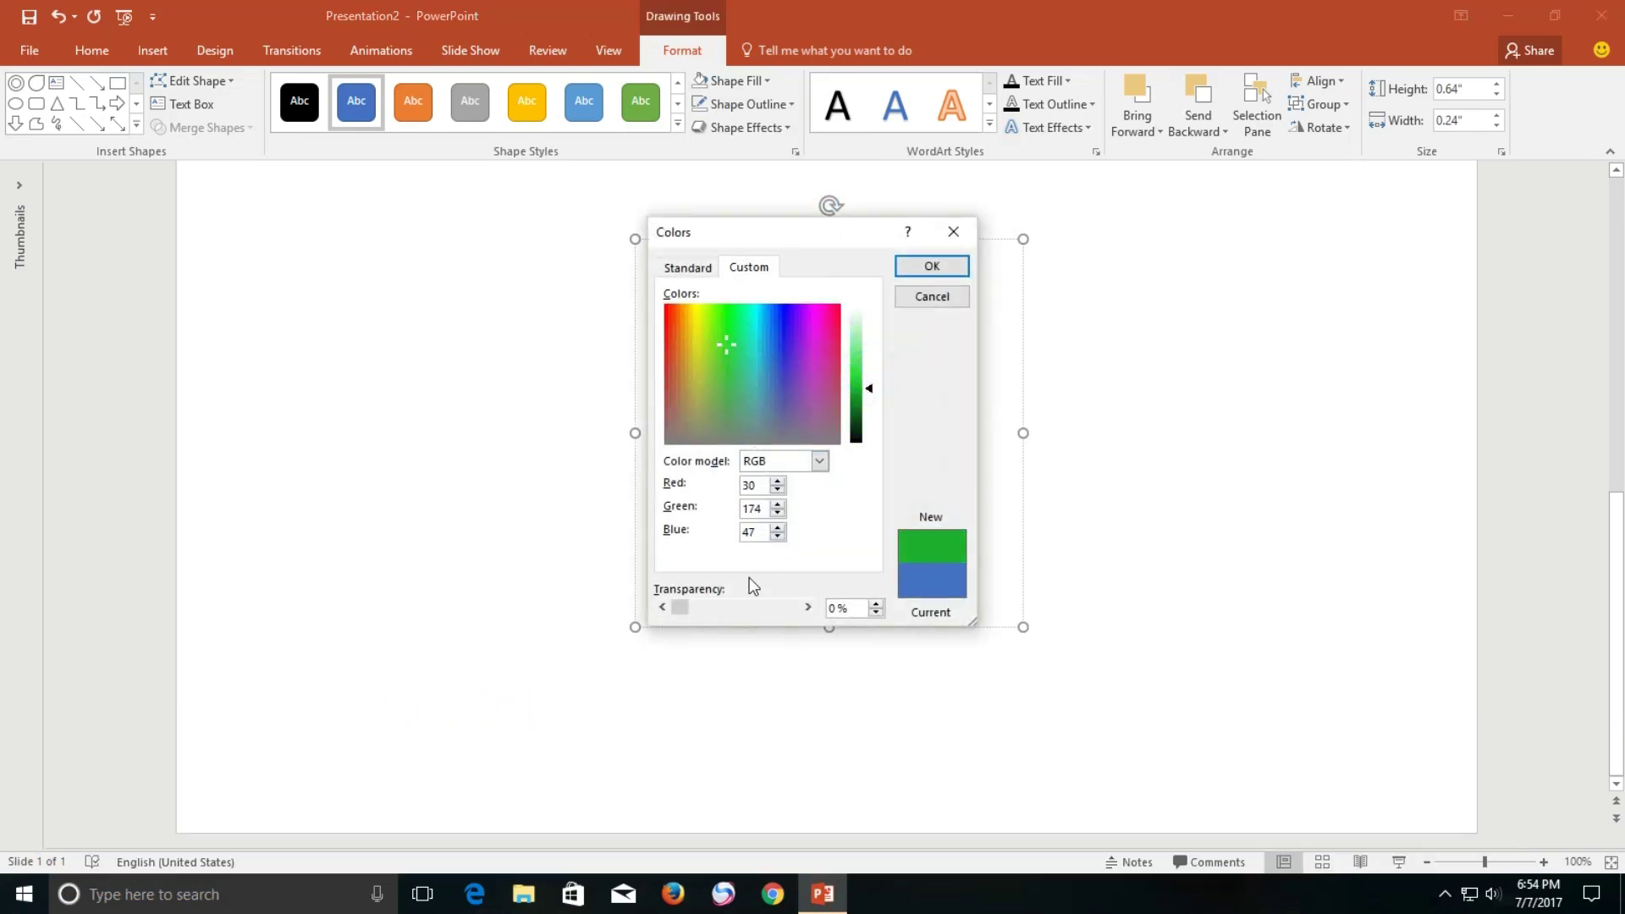
pyautogui.moveTo(682, 607); pyautogui.dragTo(726, 608)
pyautogui.click(932, 266)
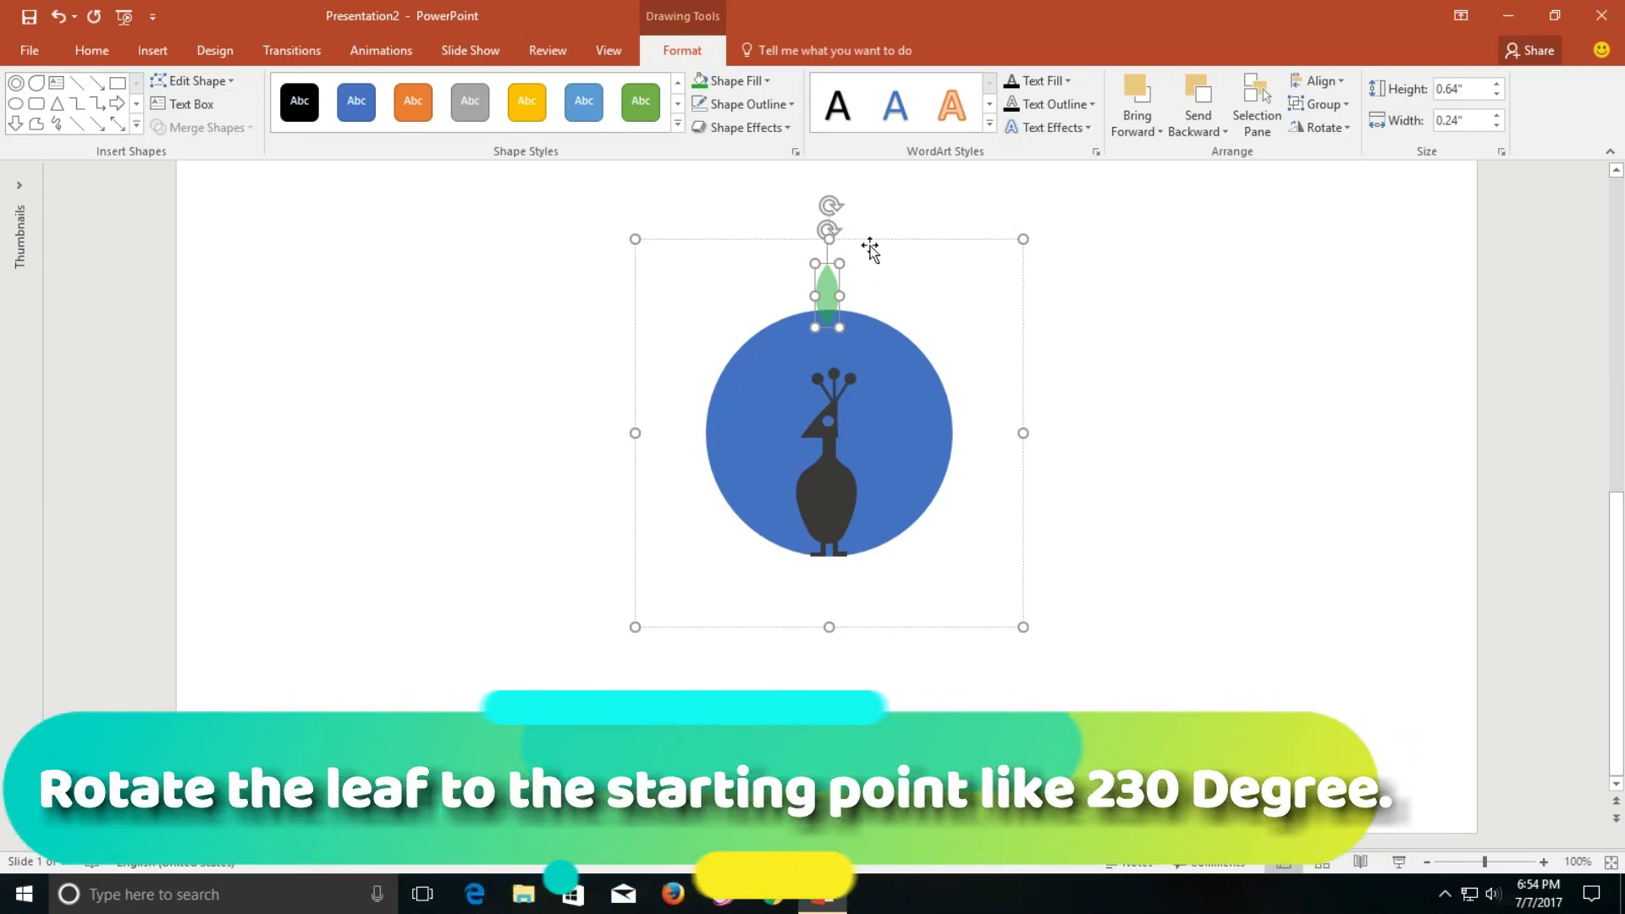
pyautogui.click(853, 202)
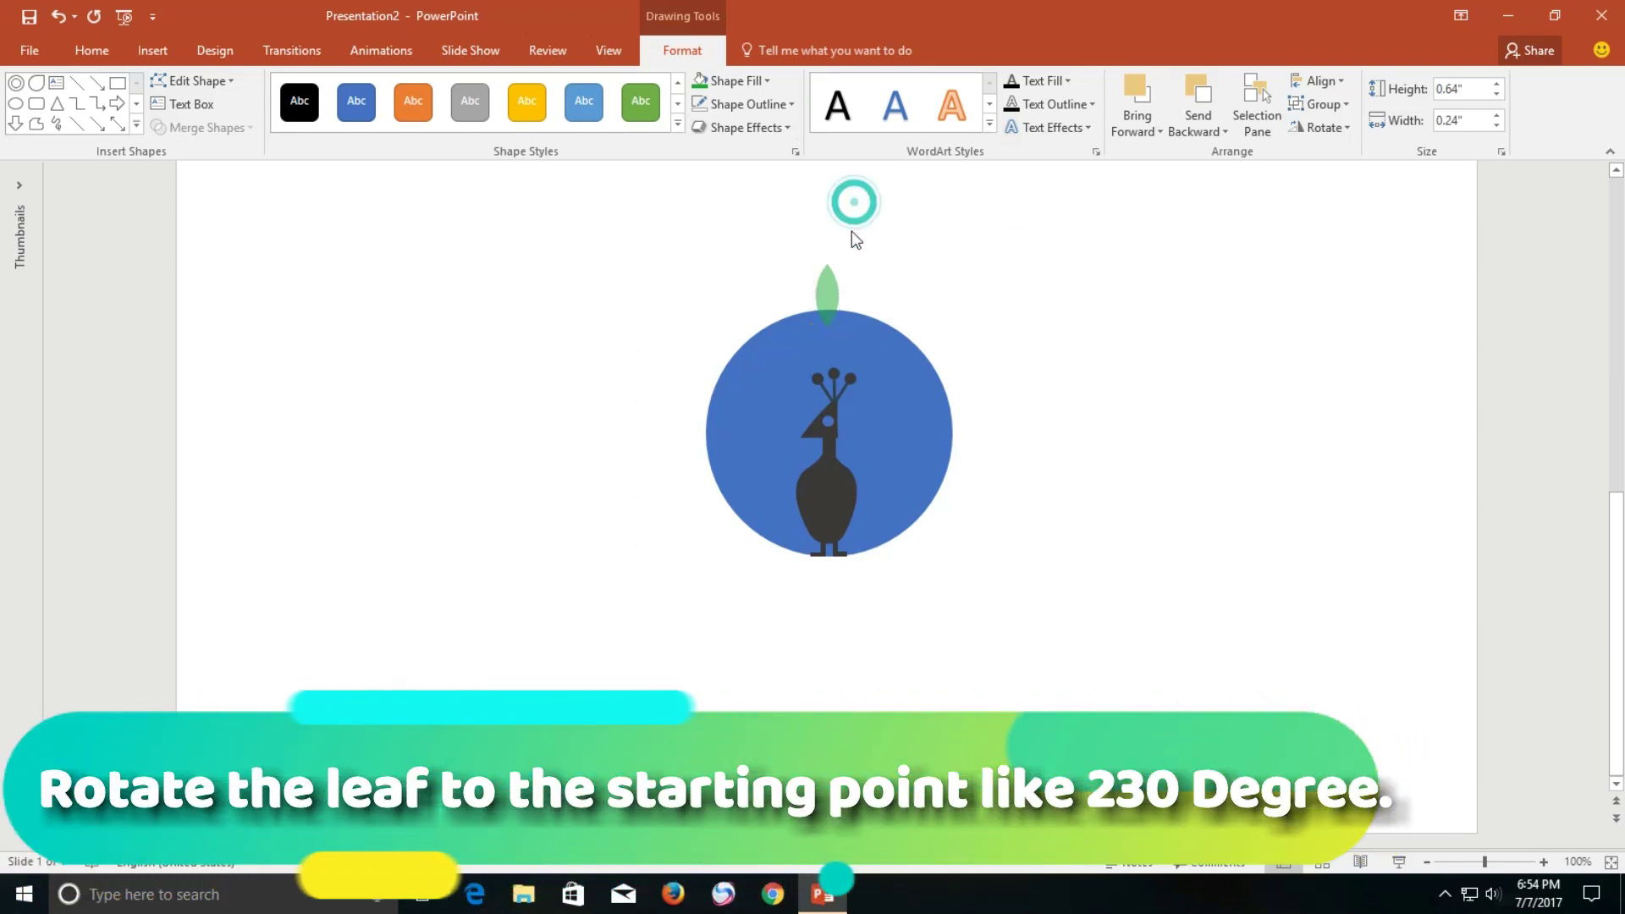
pyautogui.click(823, 281)
# Set the leaf group's rotation to 230° in Size and Position
pyautogui.rightClick(823, 282)
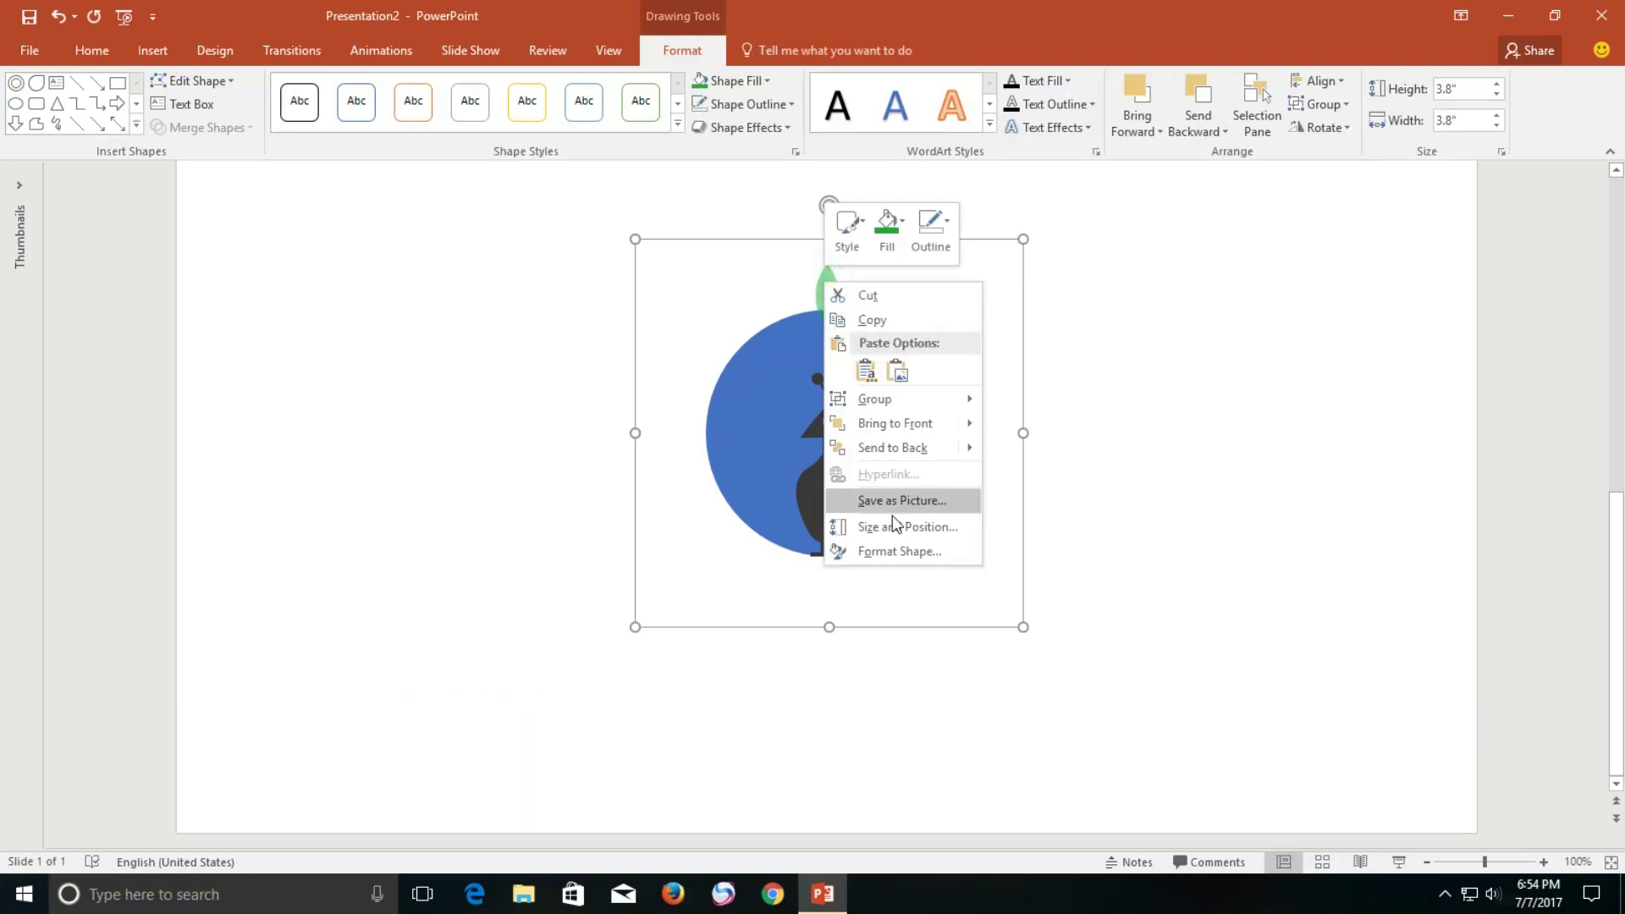
pyautogui.click(899, 523)
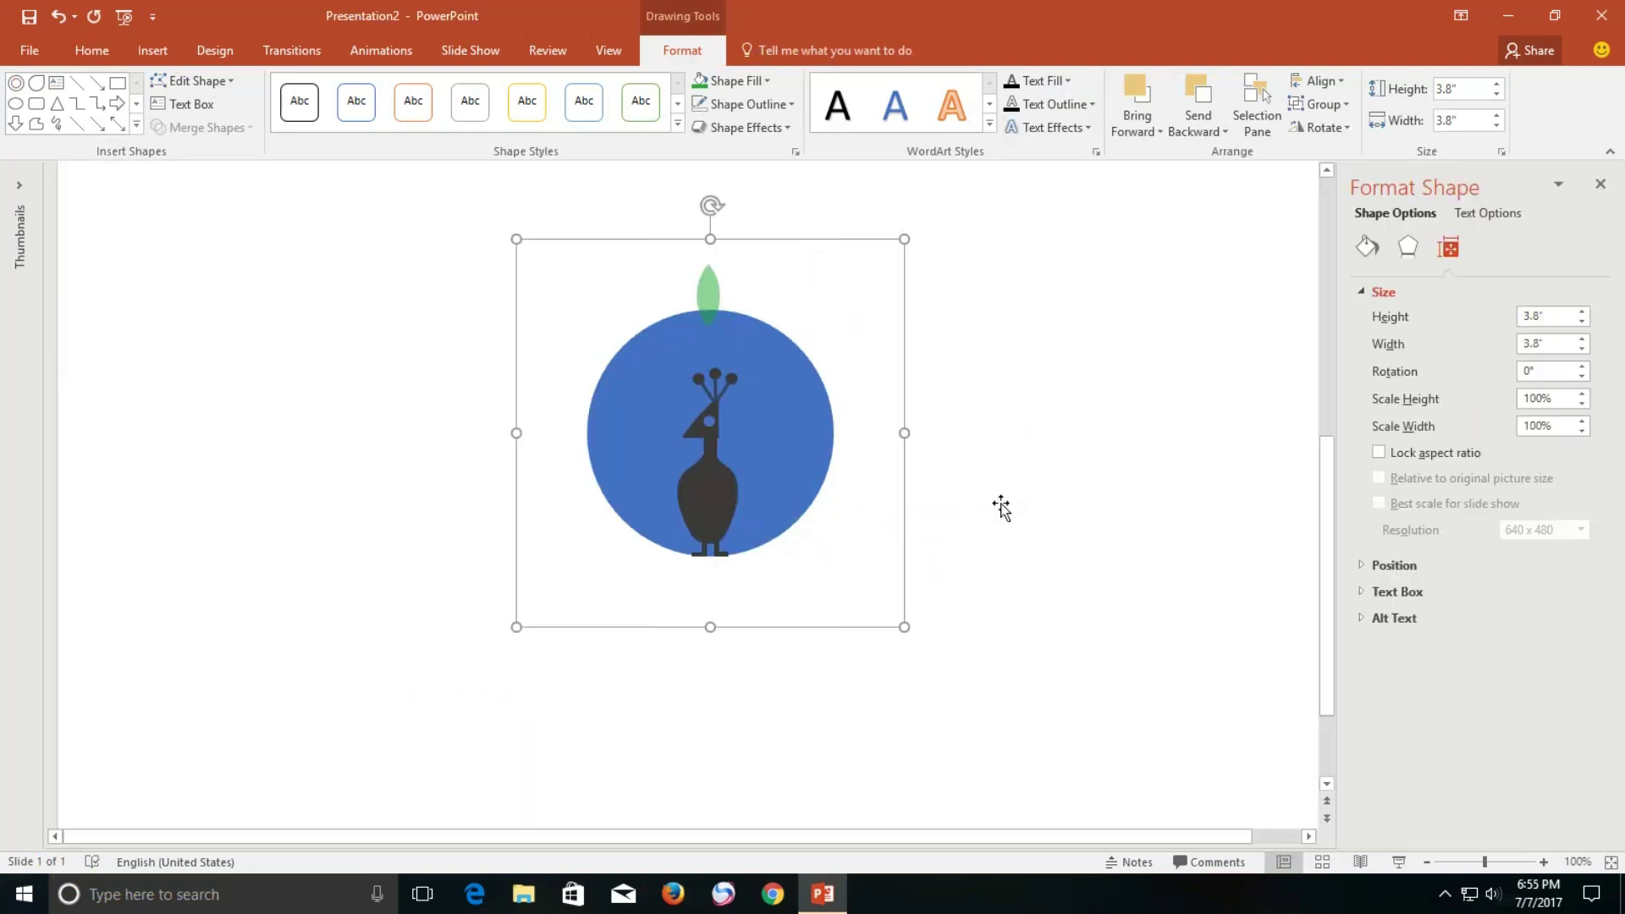
pyautogui.doubleClick(1553, 372)
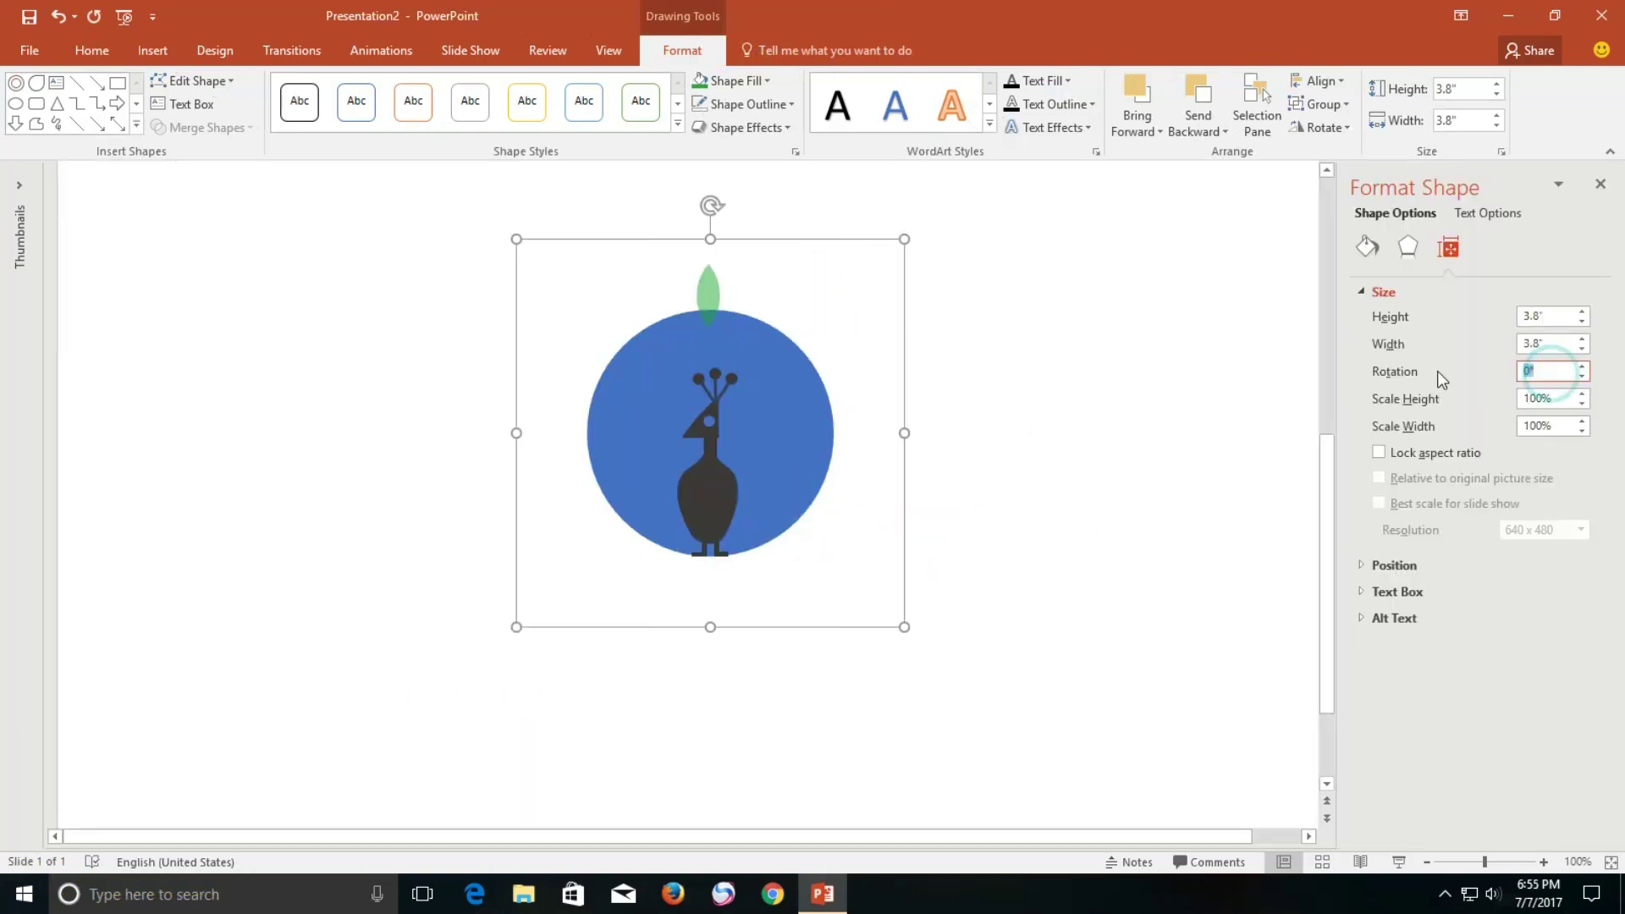
pyautogui.write('230')
pyautogui.press('Return')
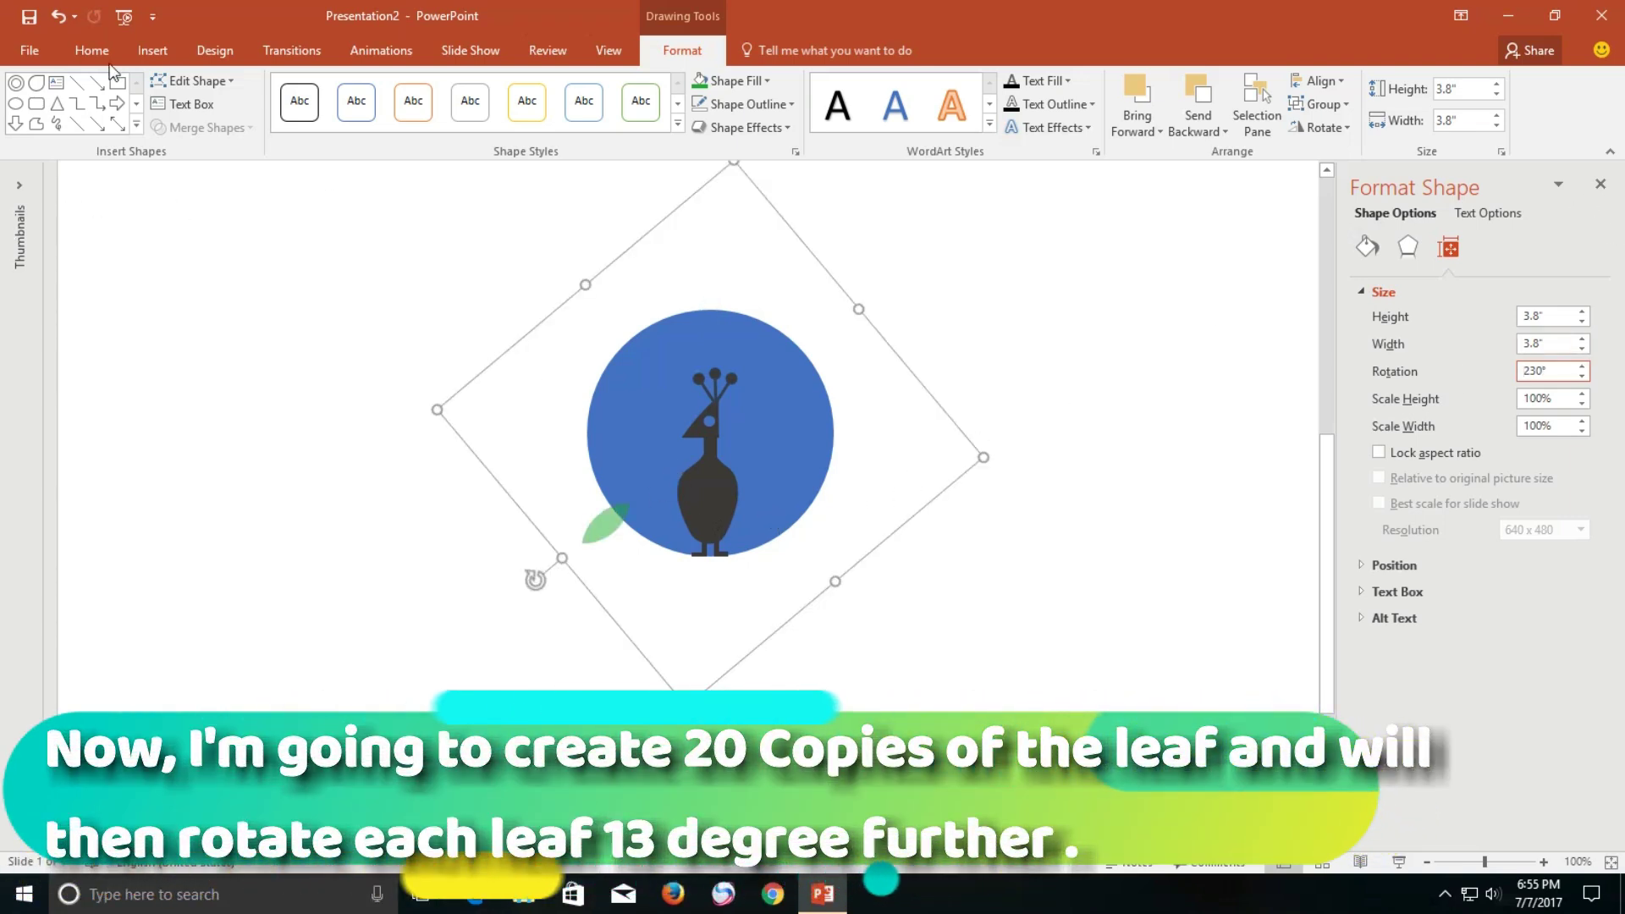
pyautogui.click(88, 51)
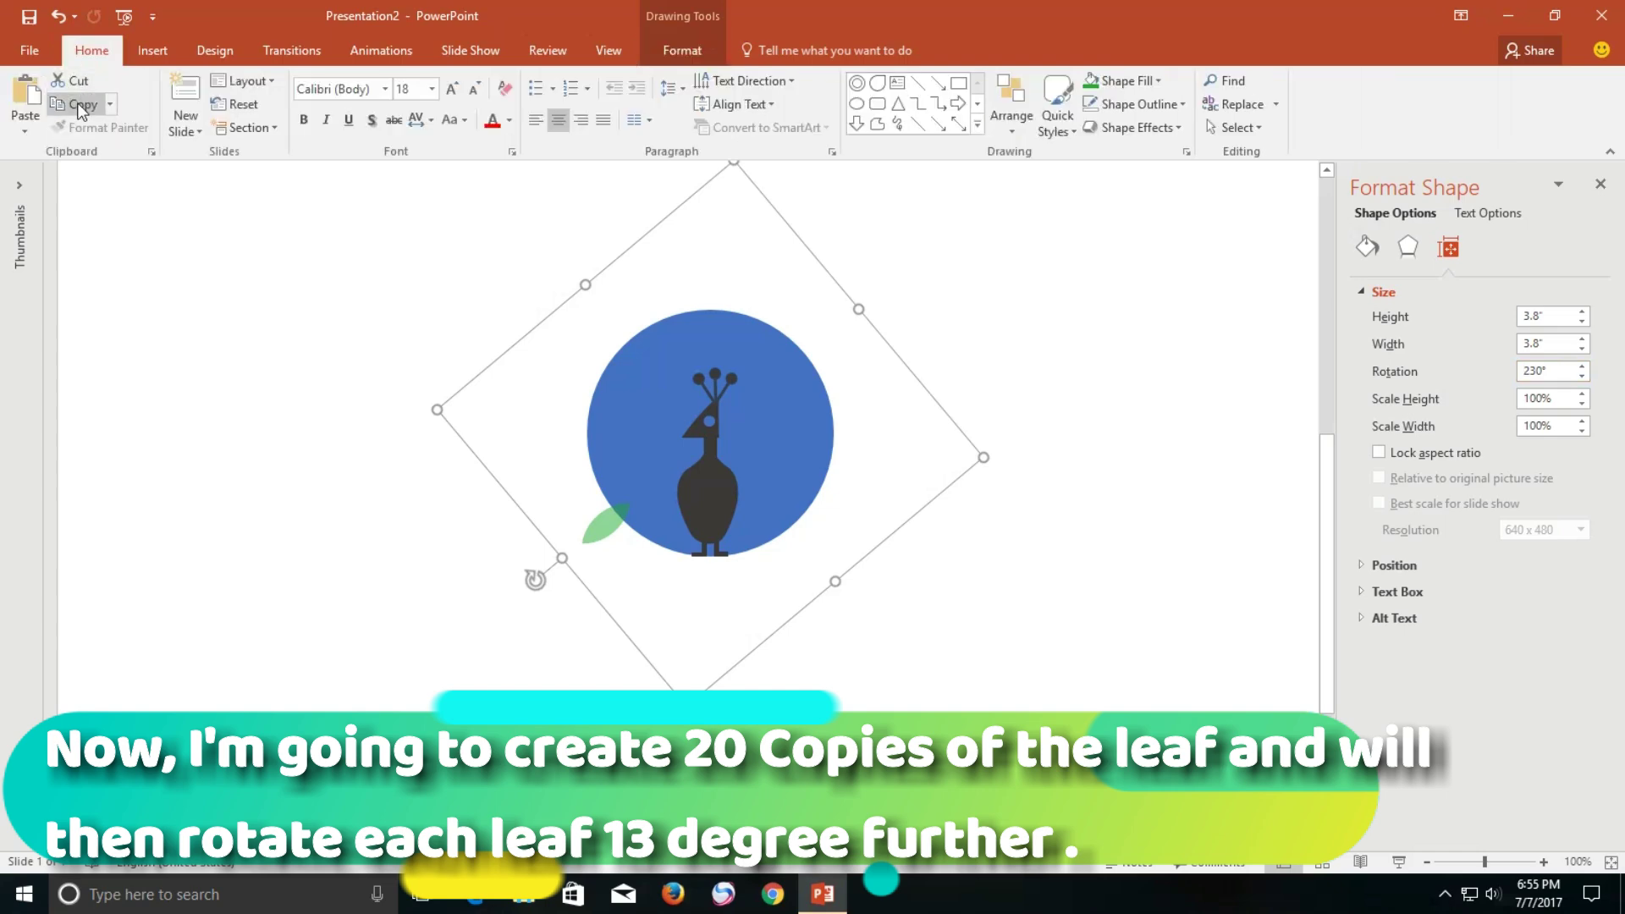
# Paste repeated copies of the 230° leaf group into a diagonal chain, then select all shapes
pyautogui.click(21, 97)
pyautogui.click(21, 97)
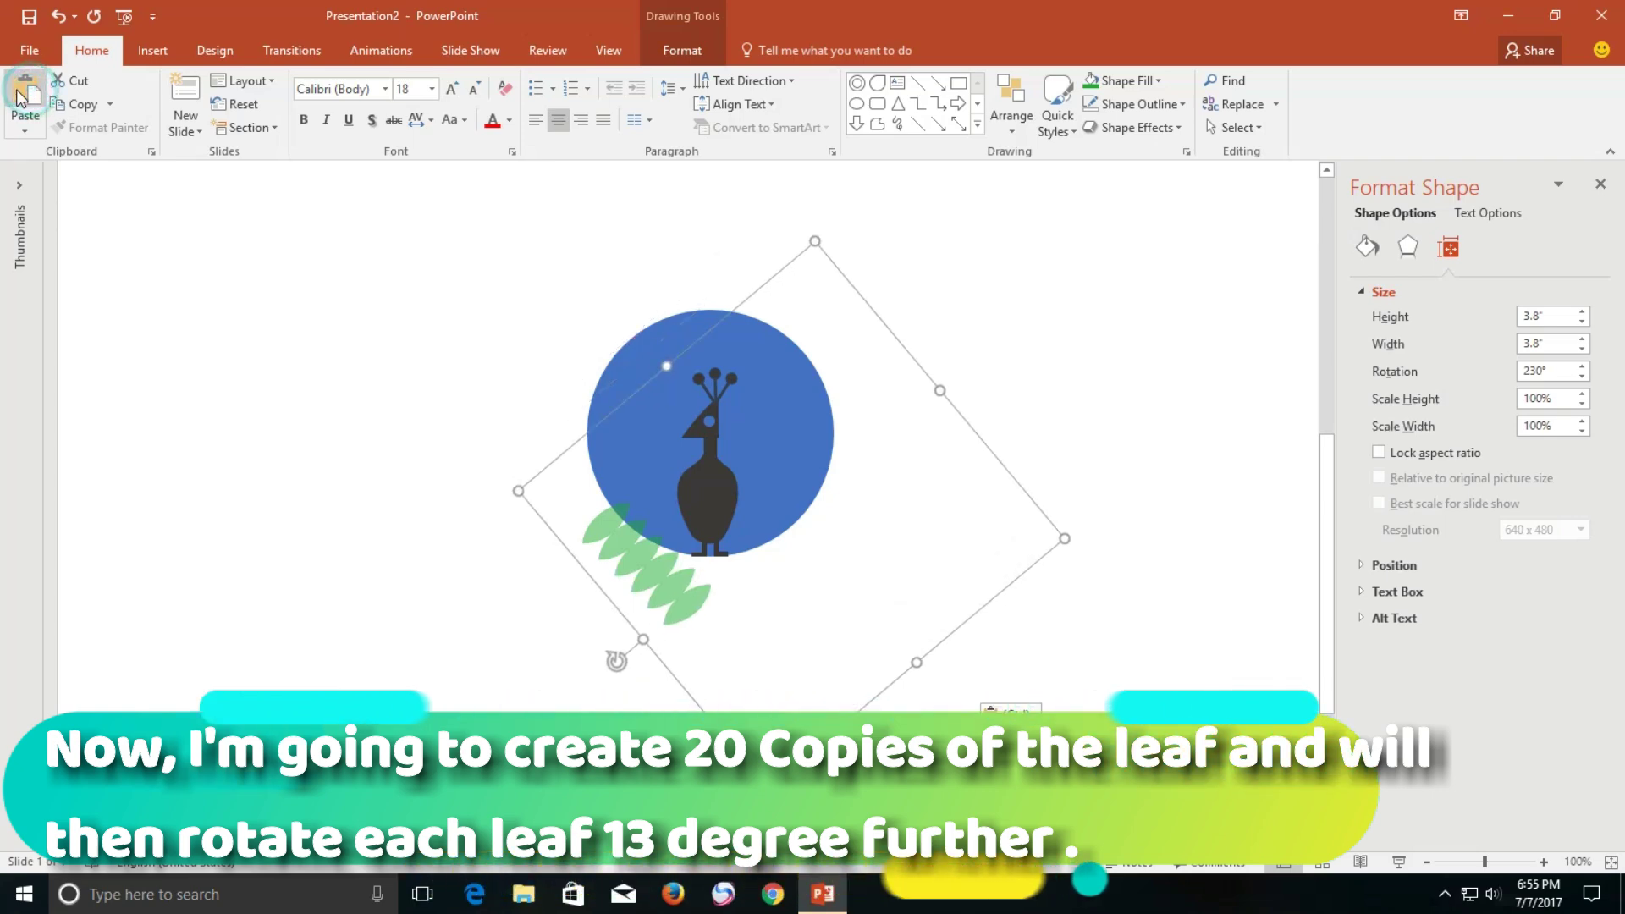
pyautogui.click(21, 97)
pyautogui.click(21, 97)
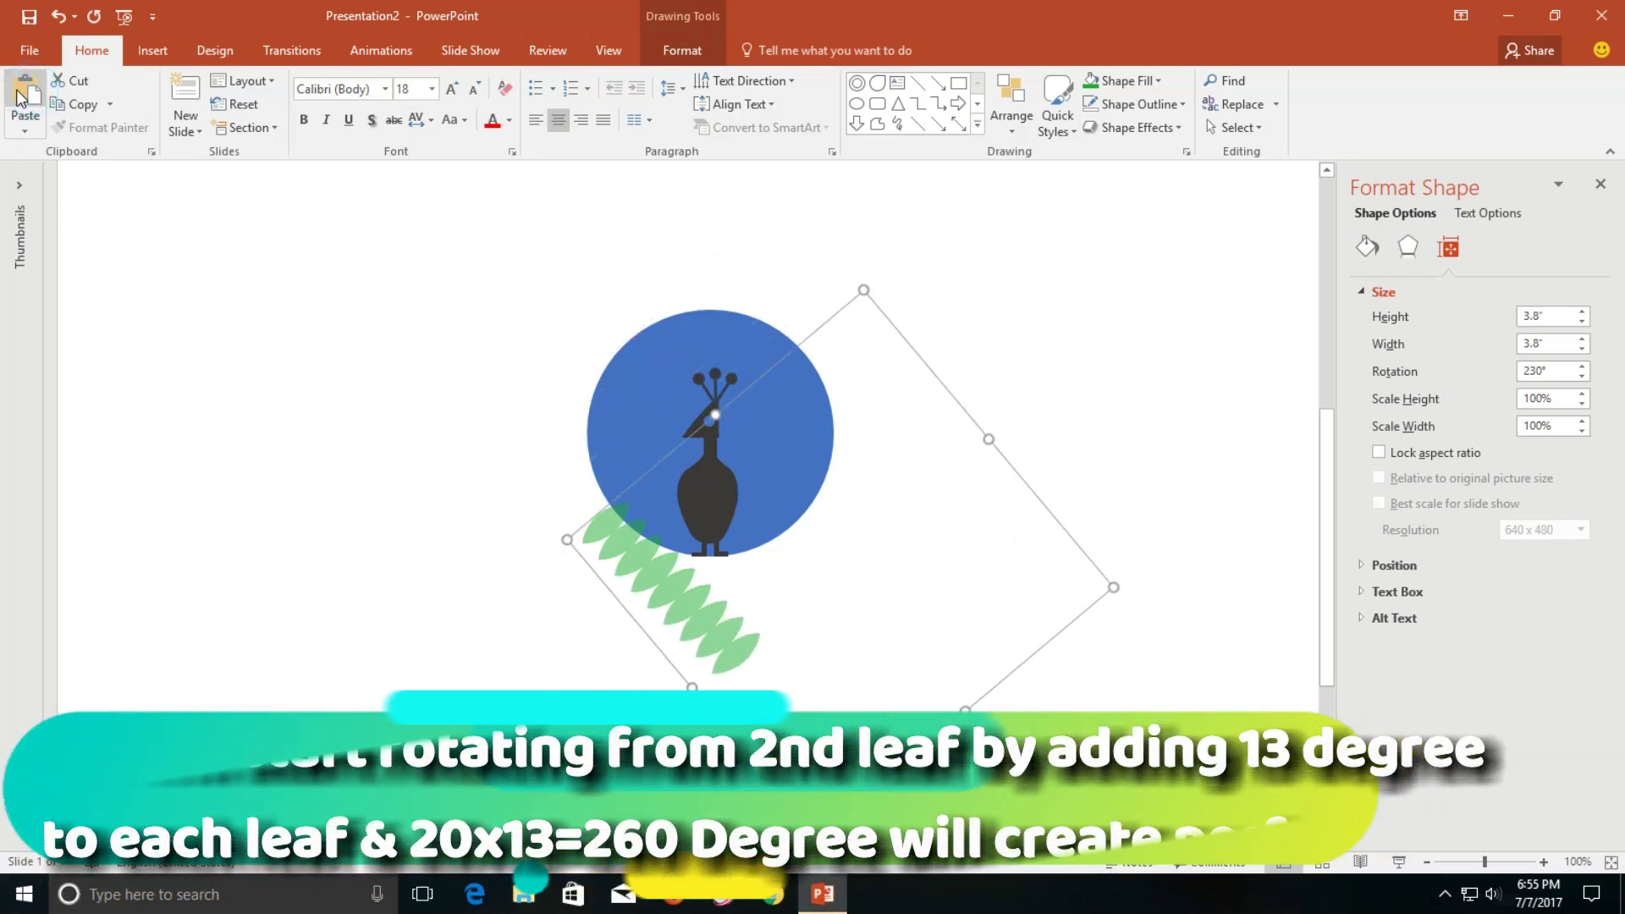
pyautogui.click(21, 97)
pyautogui.click(21, 97)
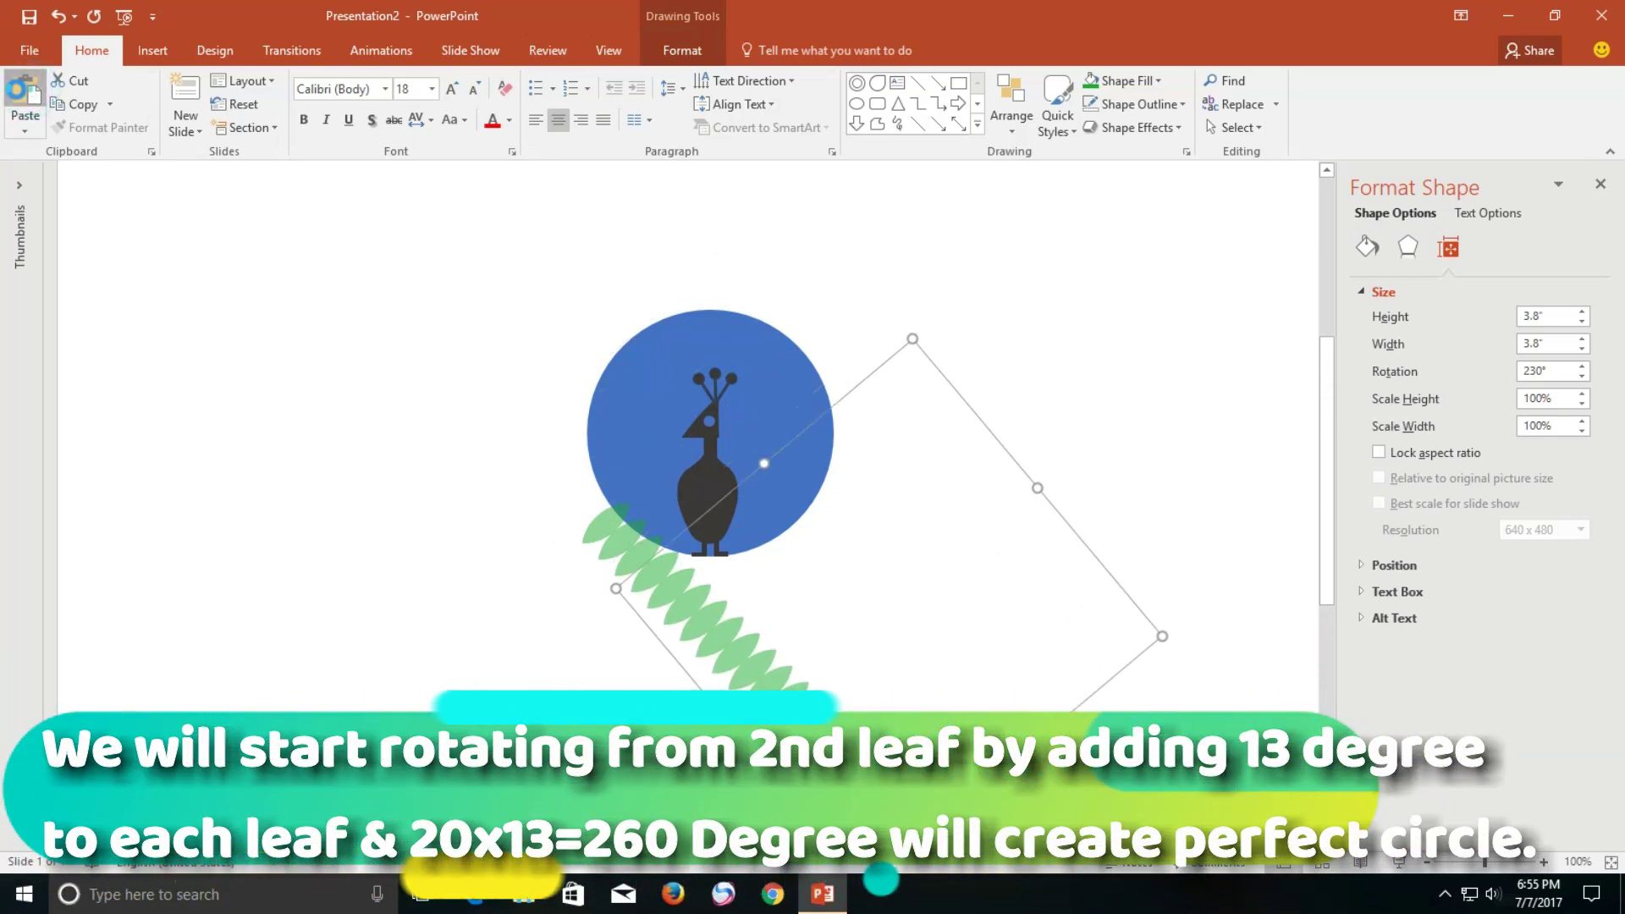
pyautogui.click(21, 98)
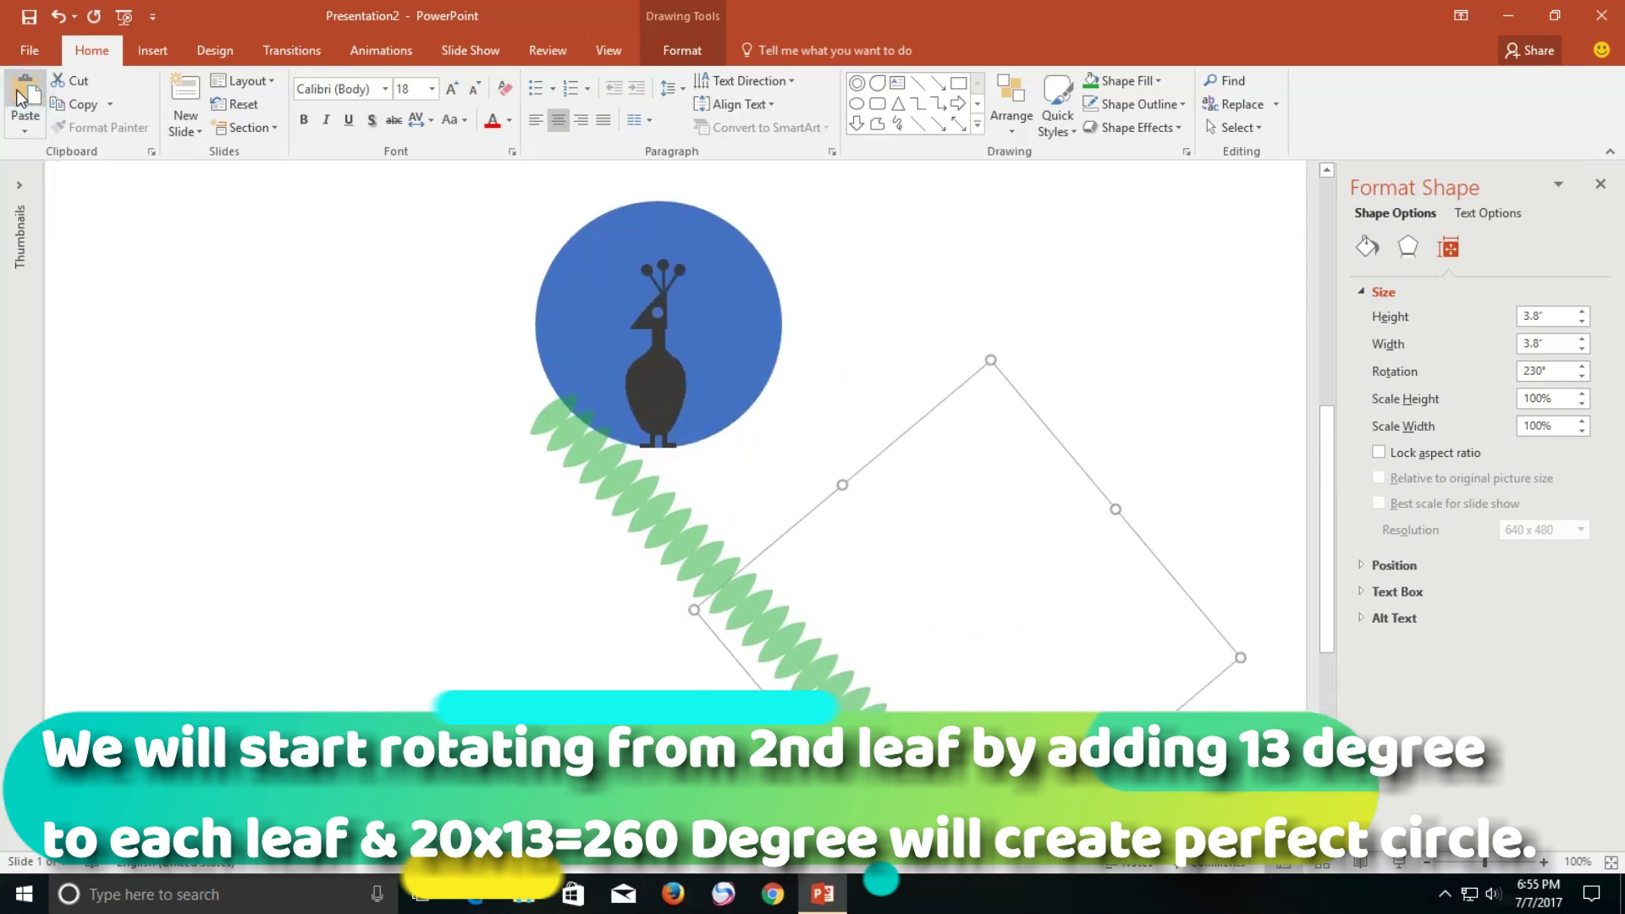
pyautogui.hotkey('ctrl', 'a')
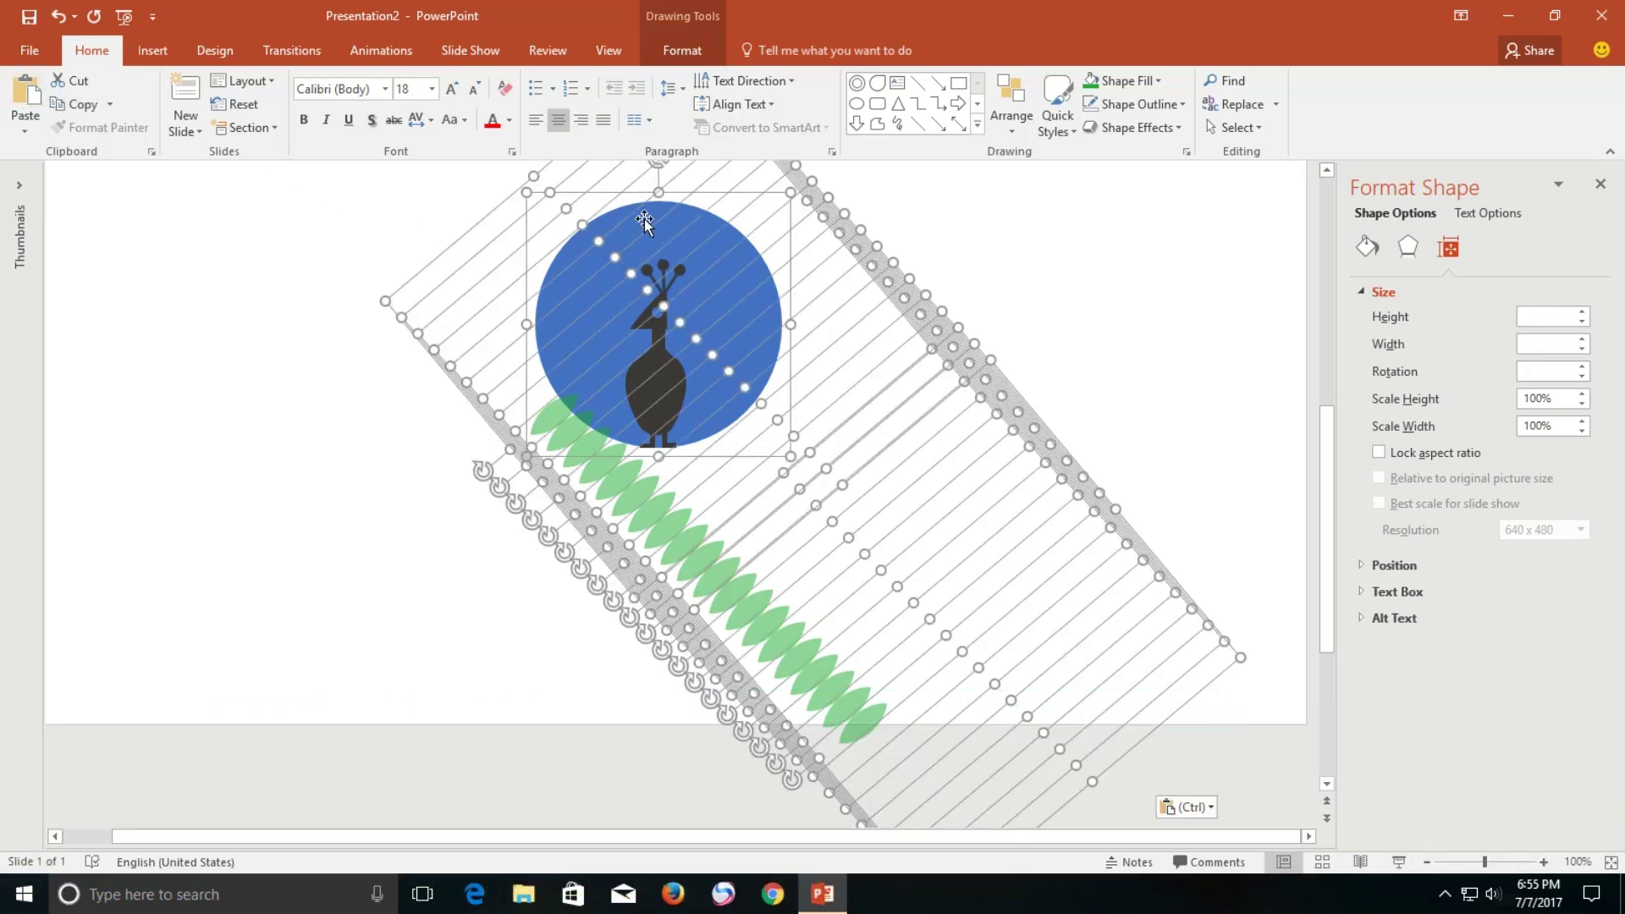
# Align the leaf copies Center and Middle into one stack, then drag it onto the circle's lower left
pyautogui.keyDown('shift'); pyautogui.click(648, 222); pyautogui.keyUp('shift')
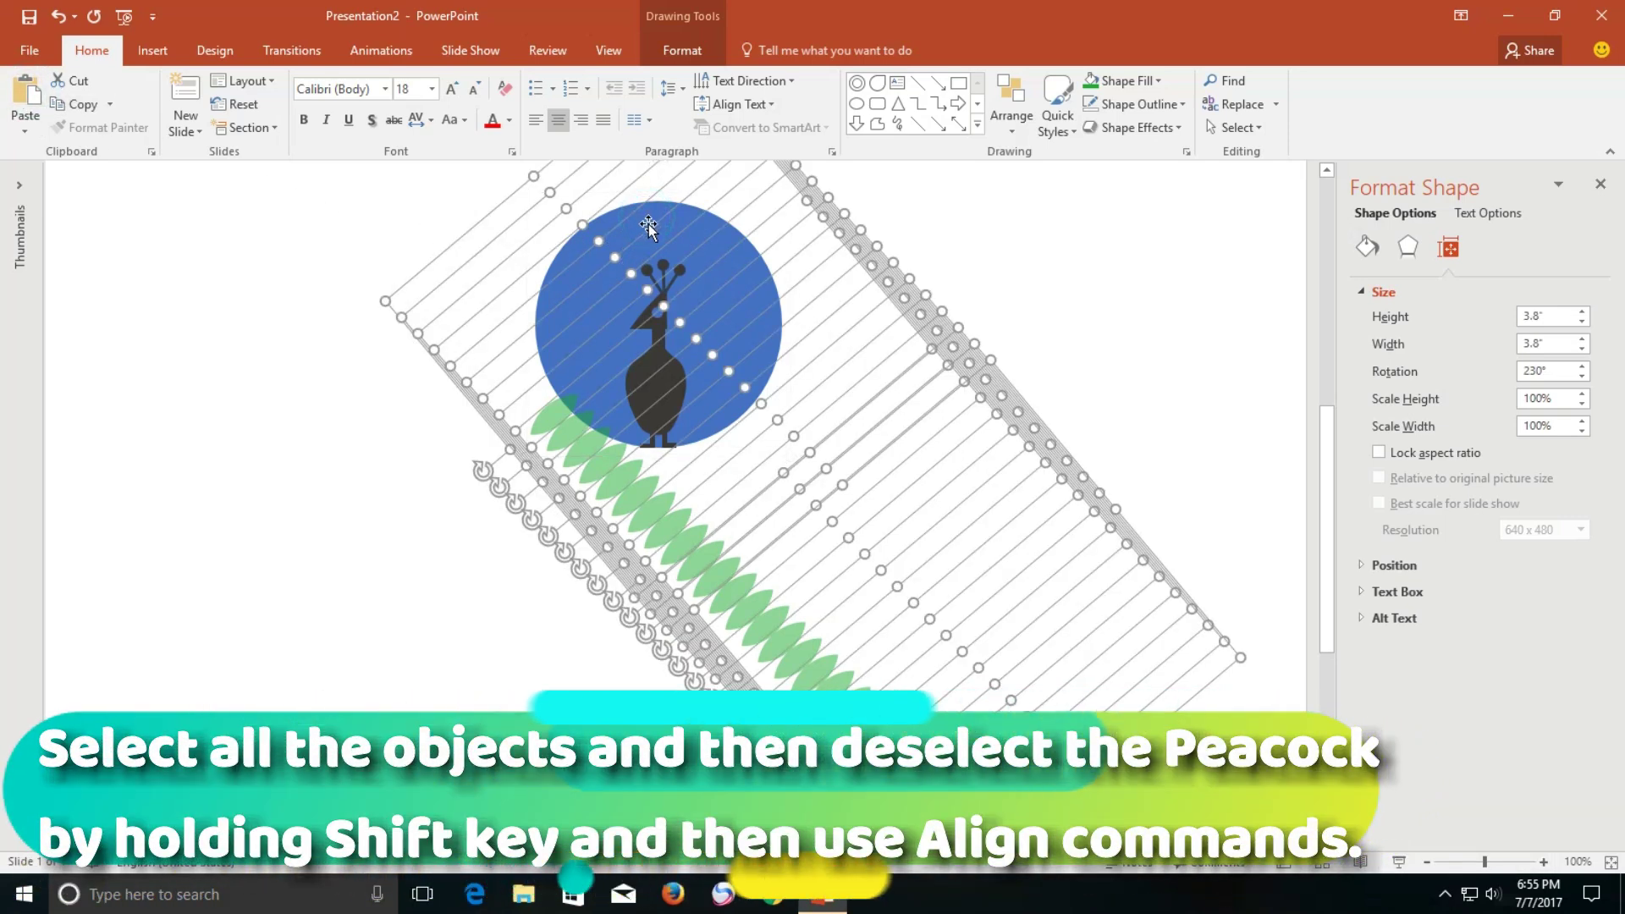
pyautogui.click(682, 50)
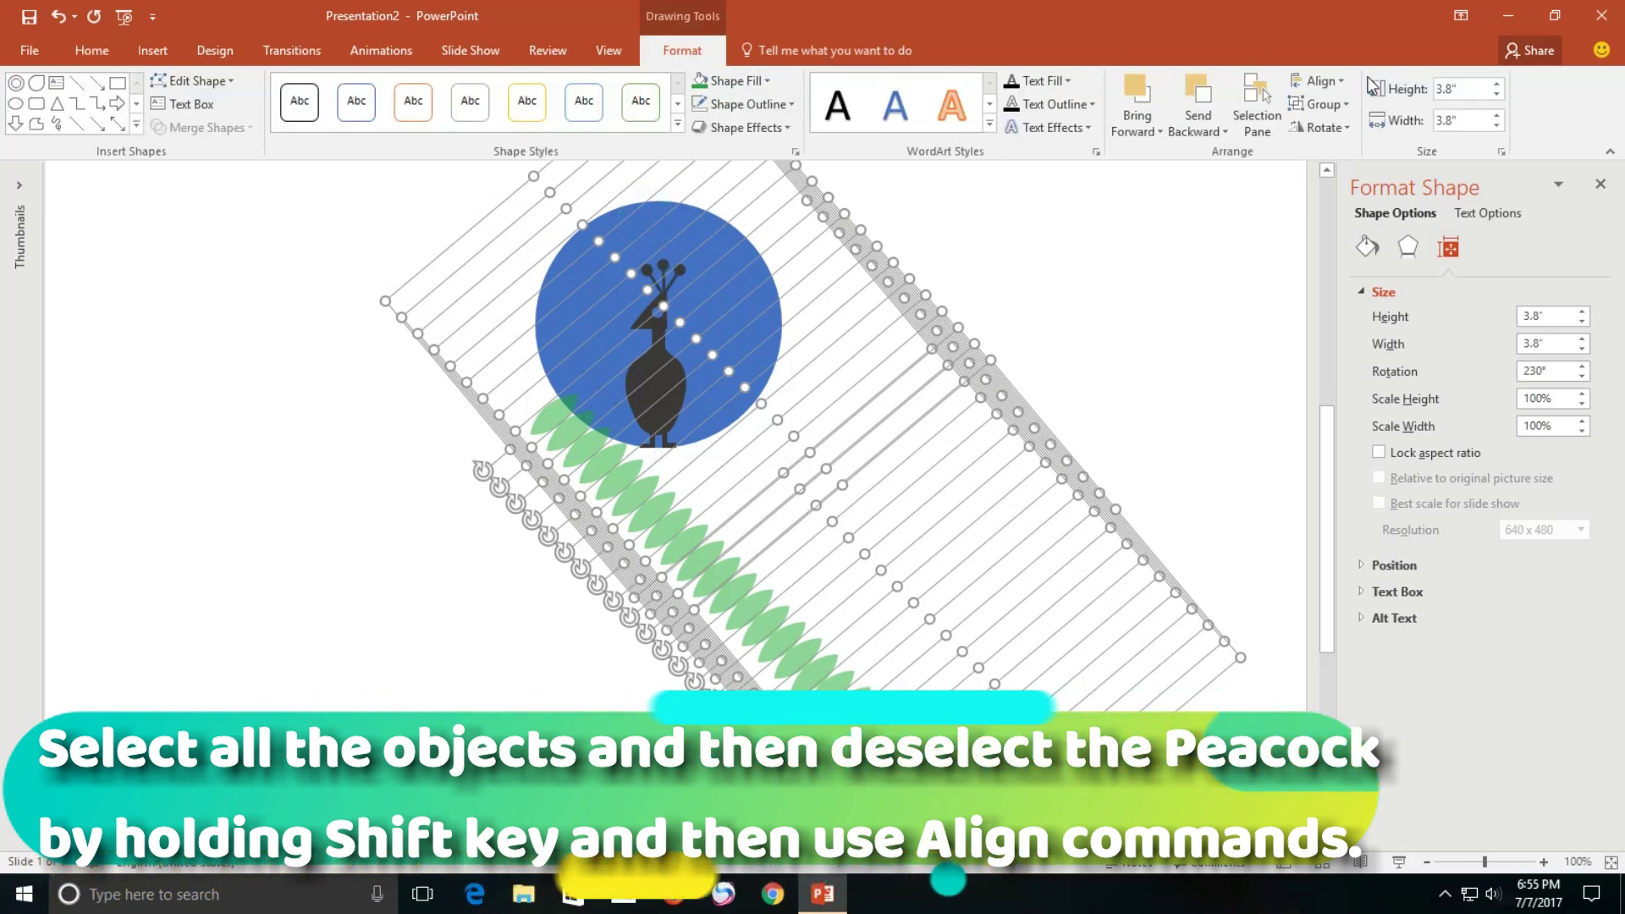
pyautogui.click(1320, 82)
pyautogui.click(1329, 128)
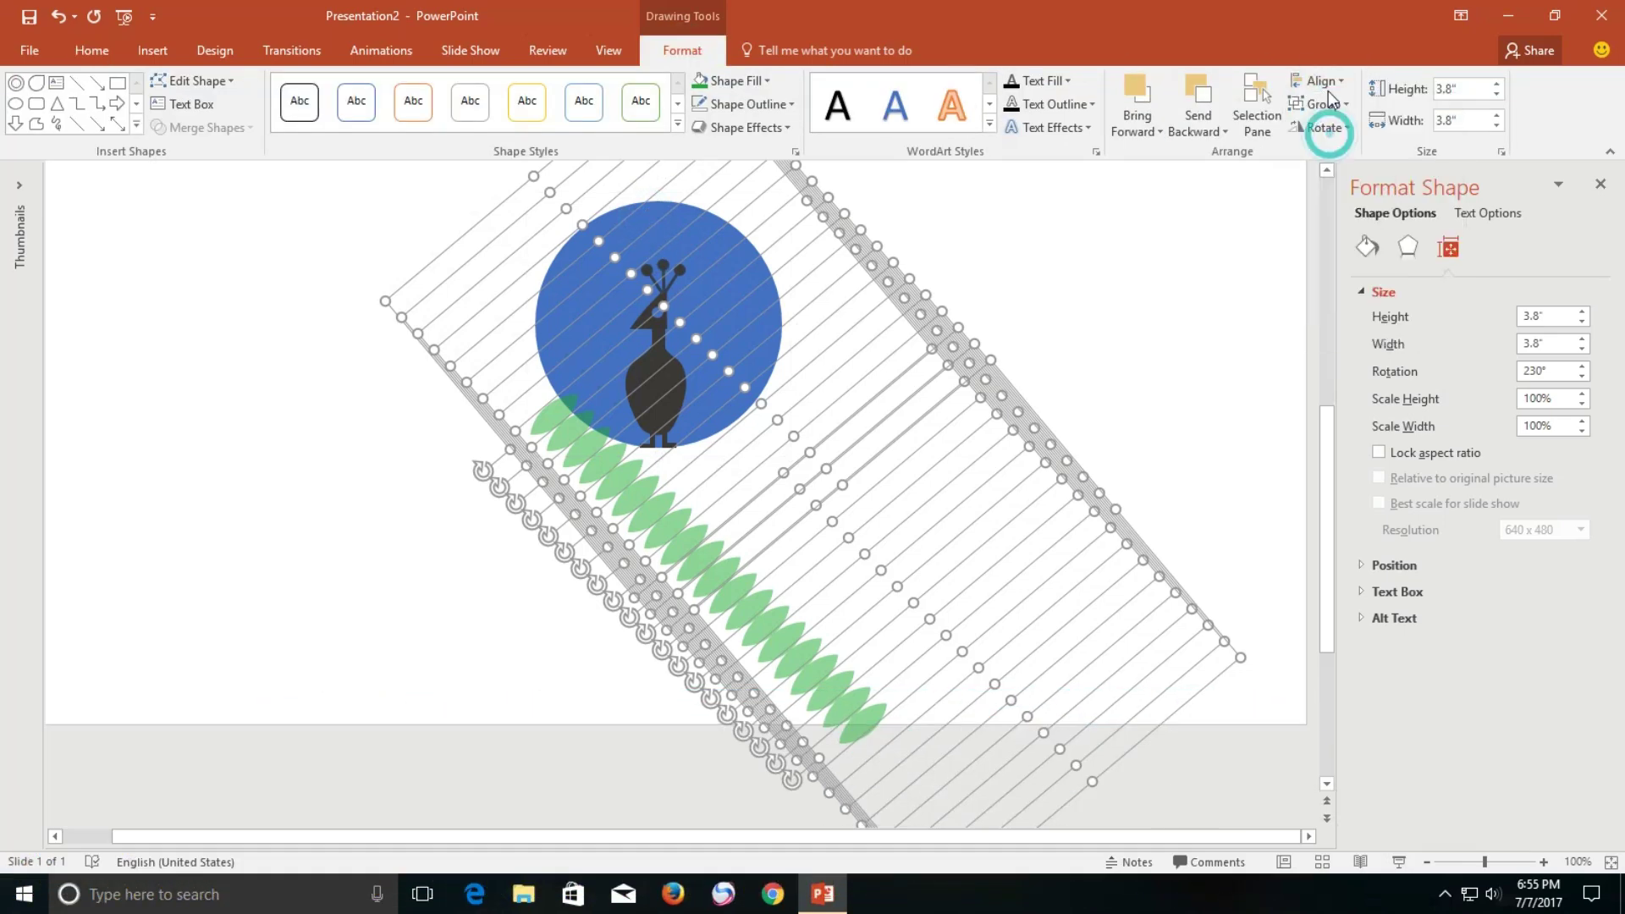
pyautogui.click(1320, 82)
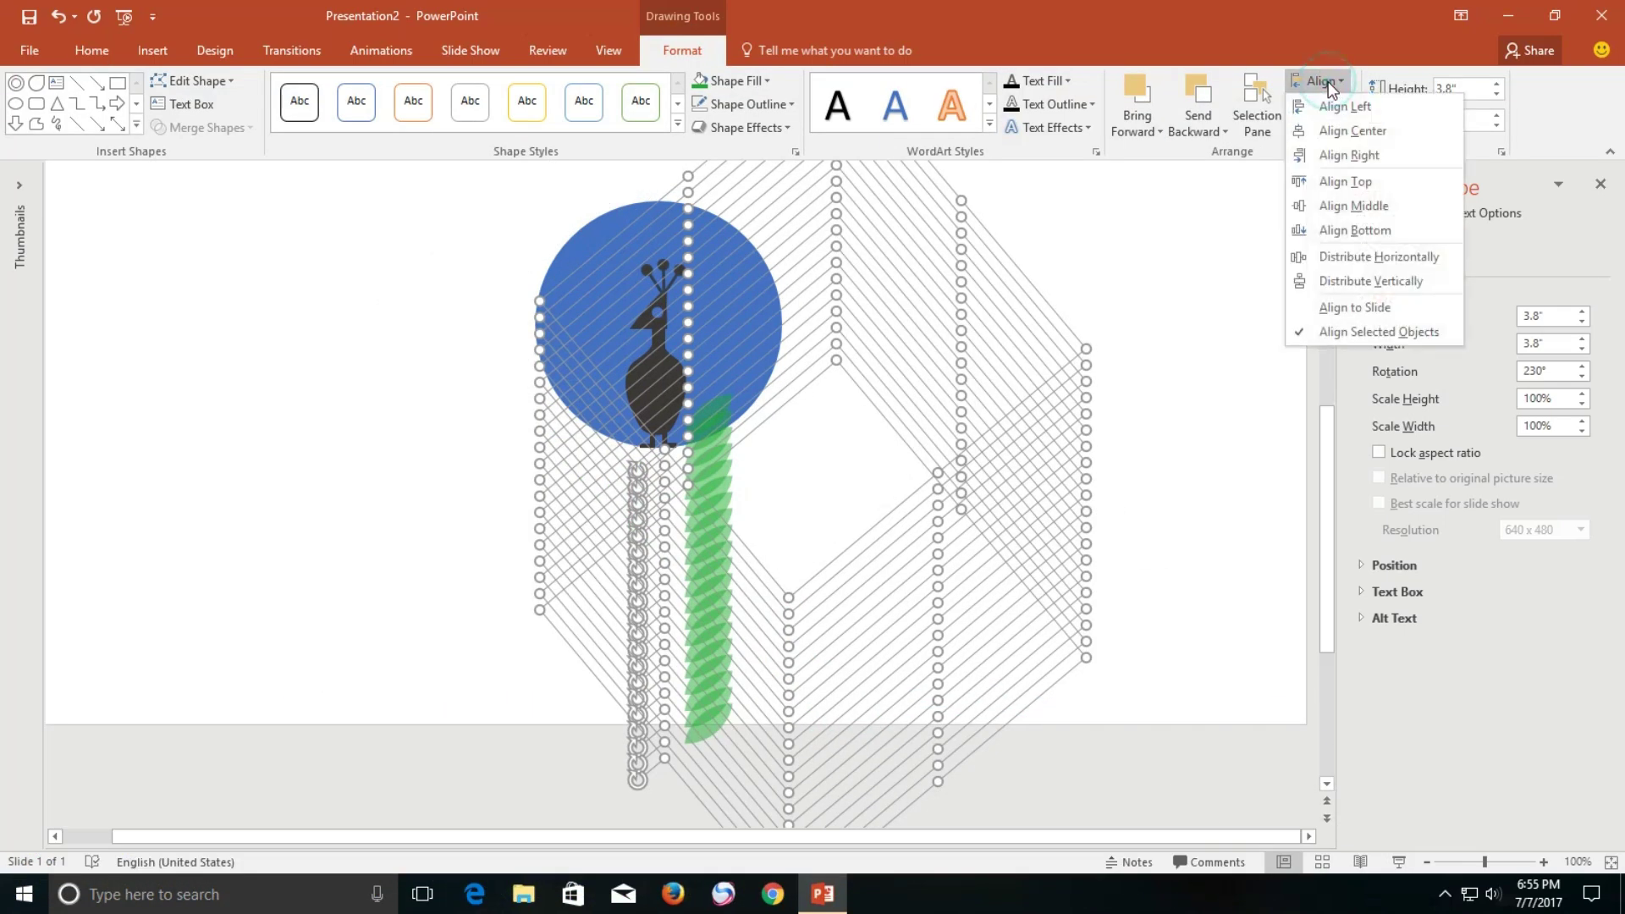
pyautogui.click(1334, 217)
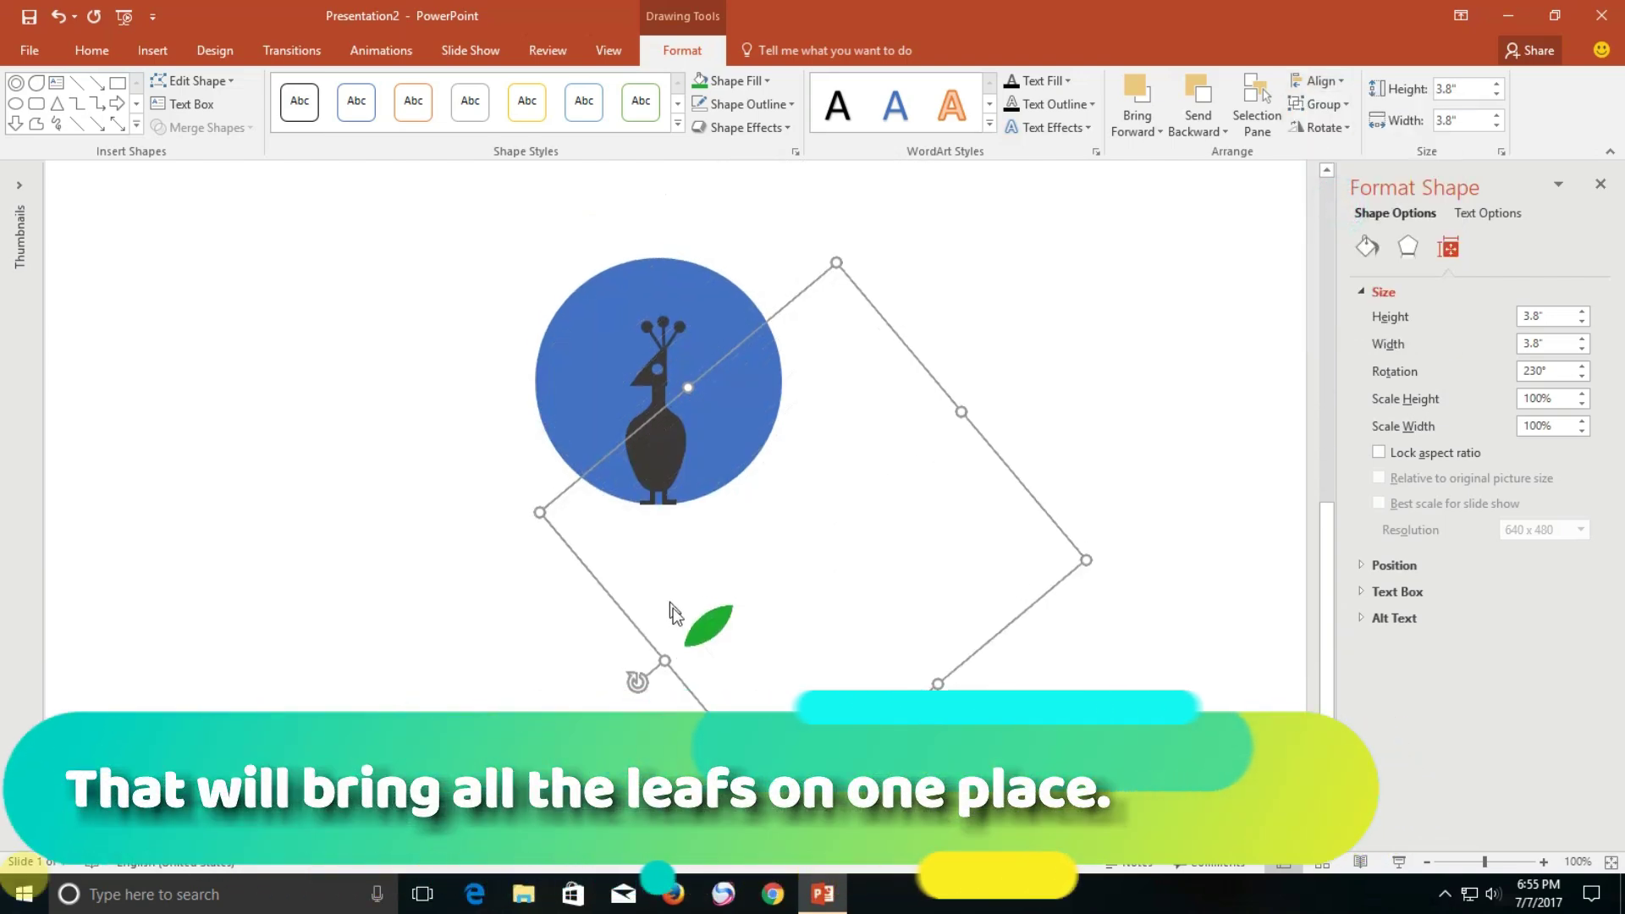
pyautogui.click(714, 626)
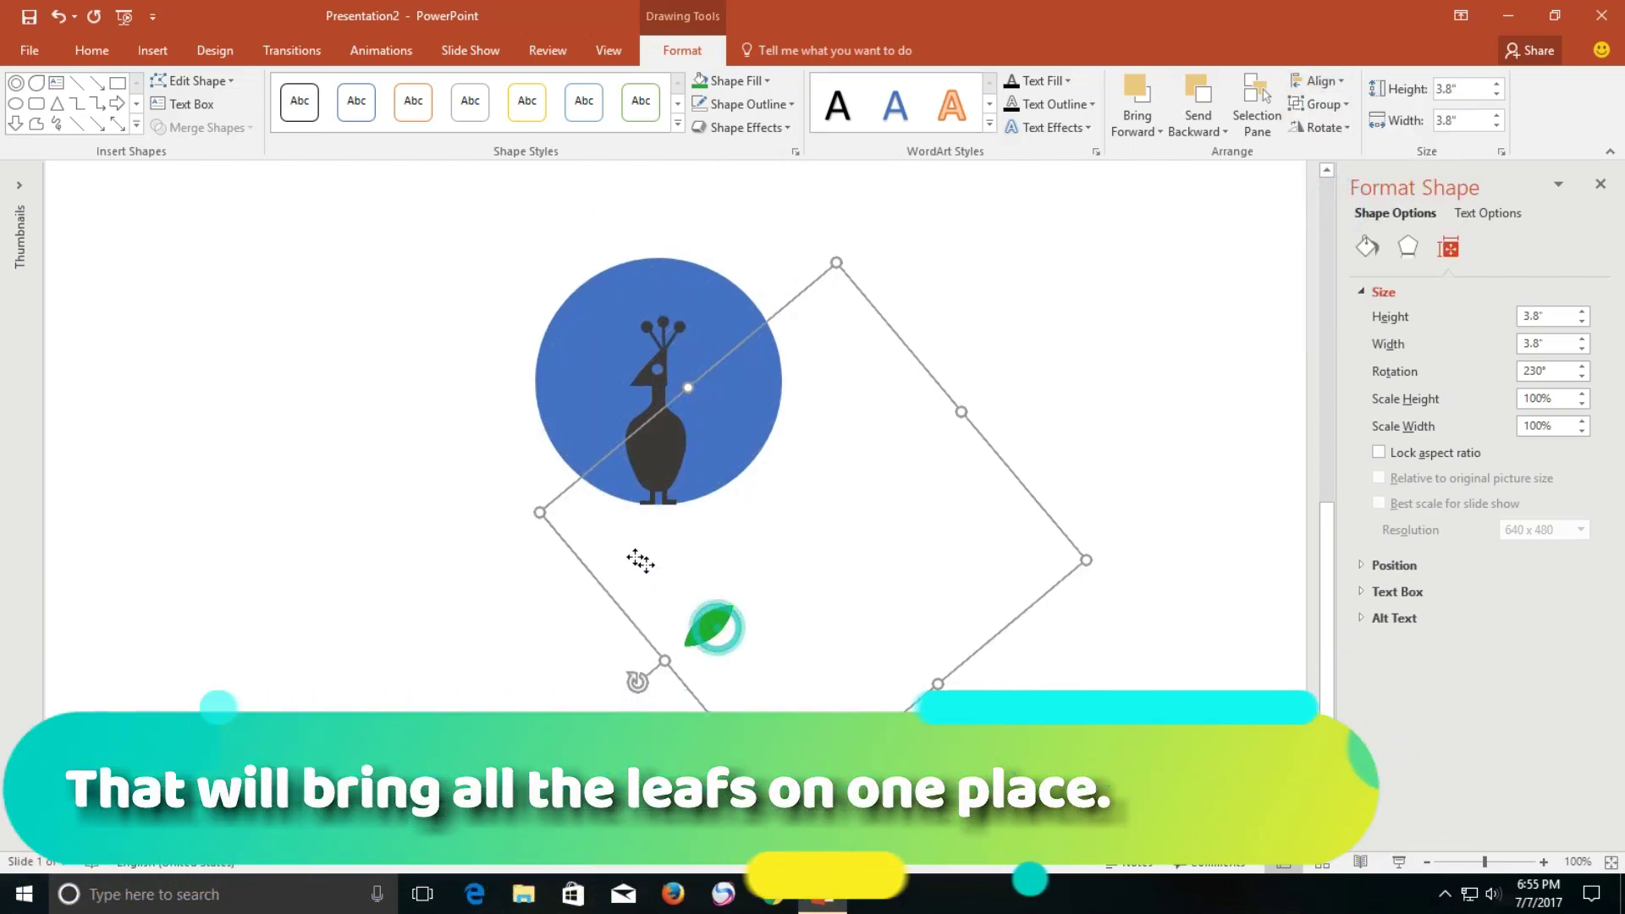
pyautogui.moveTo(640, 561)
pyautogui.mouseDown()
pyautogui.moveTo(543, 520)
pyautogui.moveTo(561, 519)
pyautogui.mouseUp()
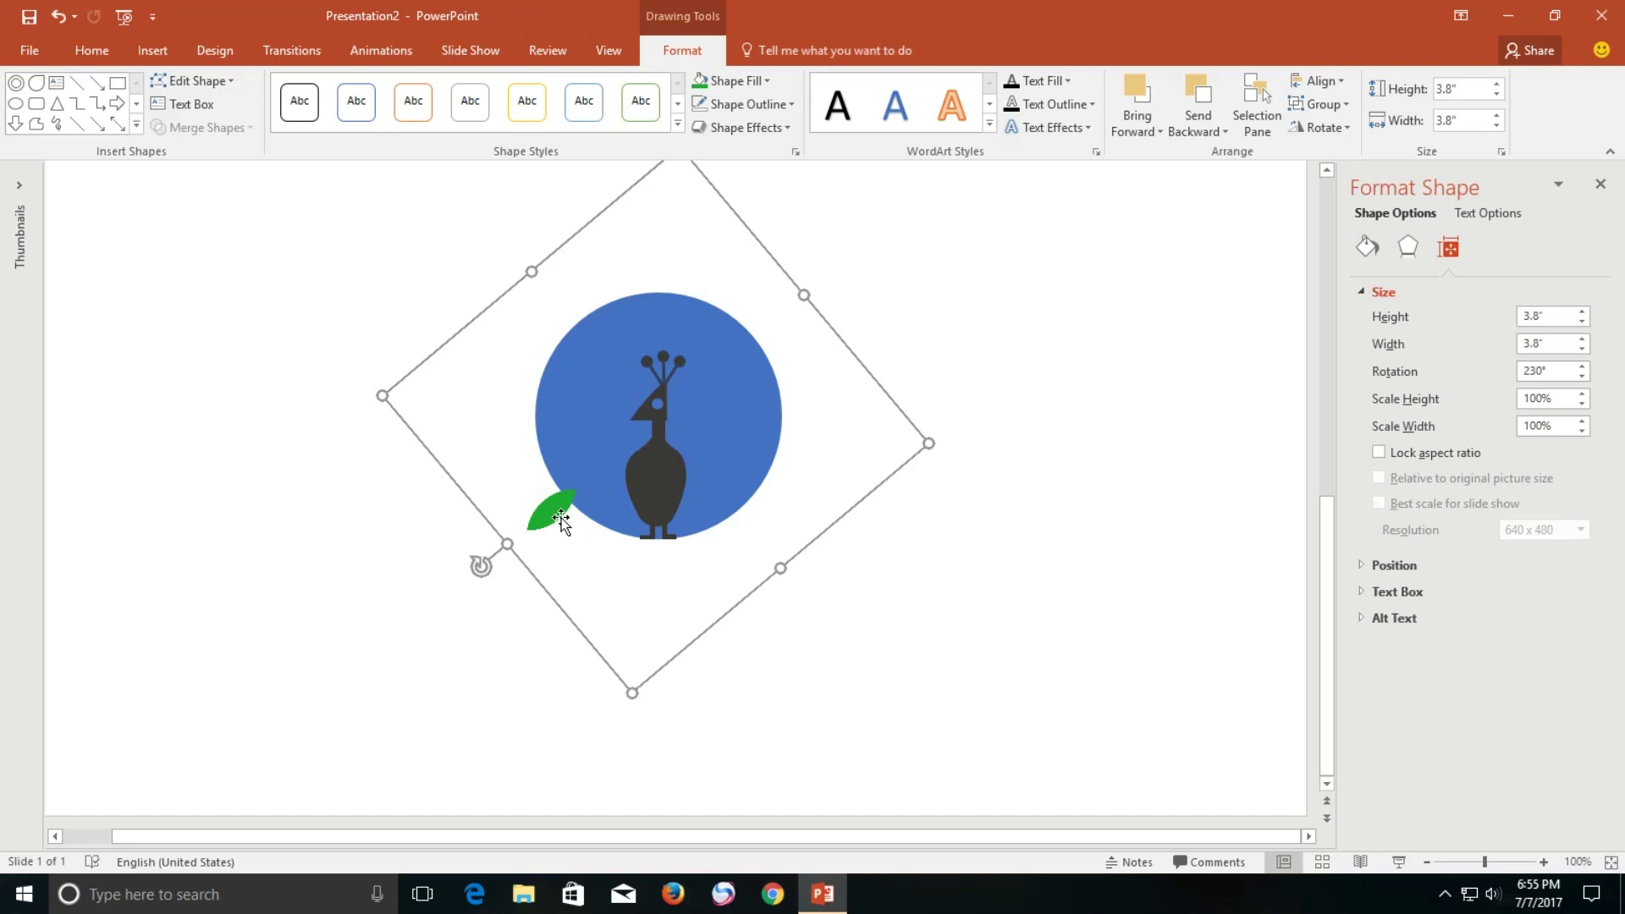
# Apply a Spin emphasis to all twenty leaf groups, starting With Previous with a 5-second duration
pyautogui.click(1600, 185)
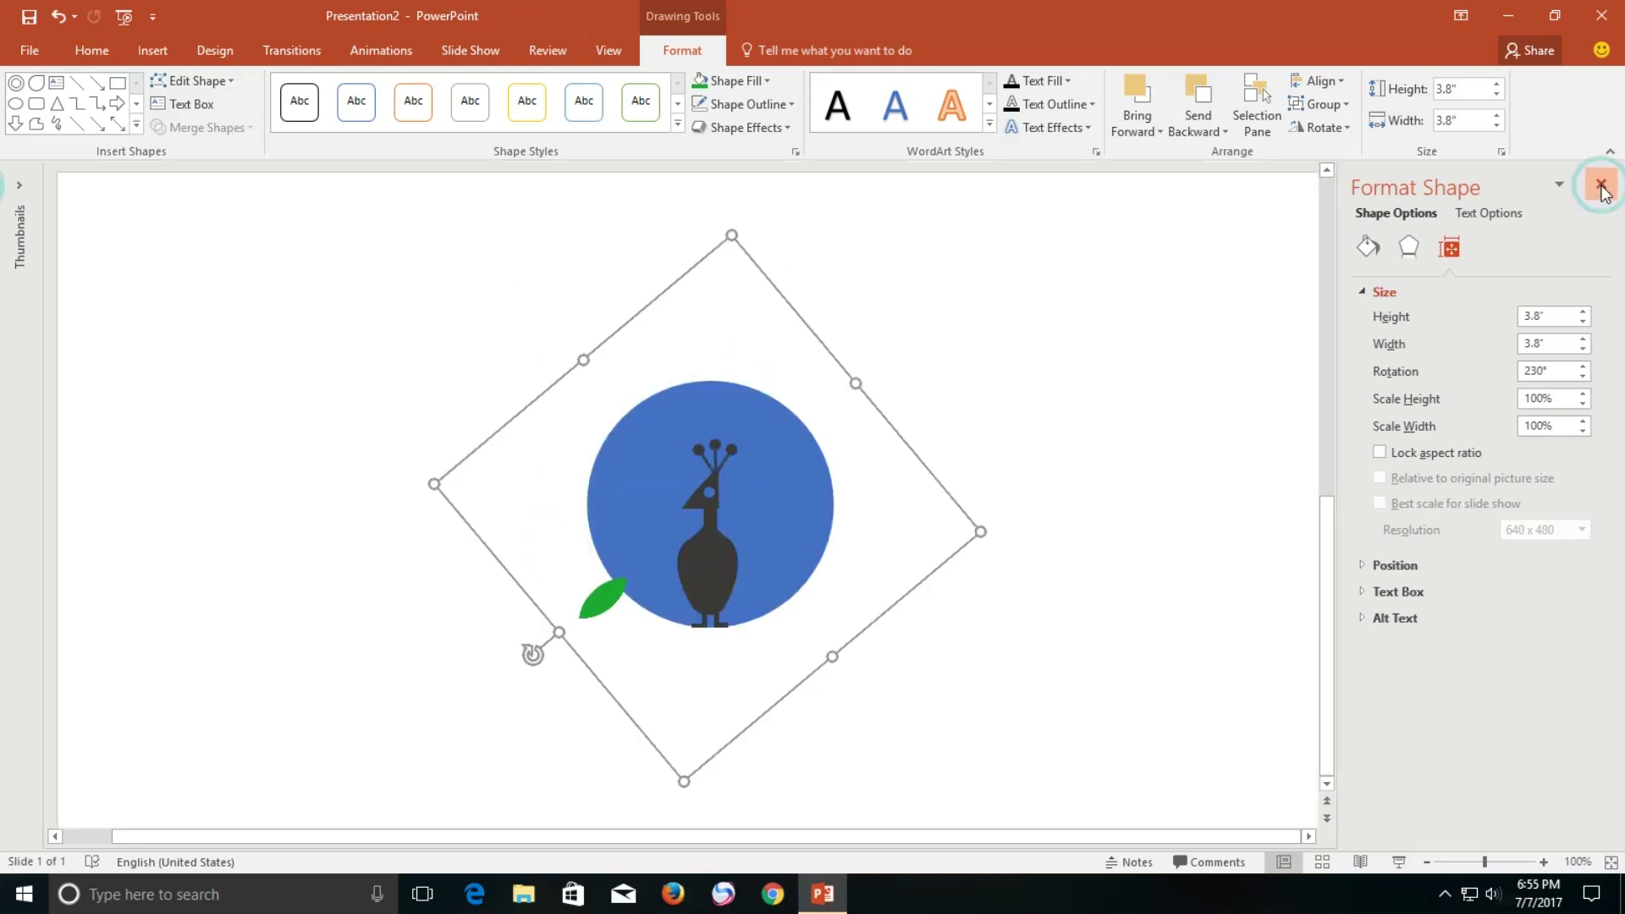
pyautogui.click(383, 51)
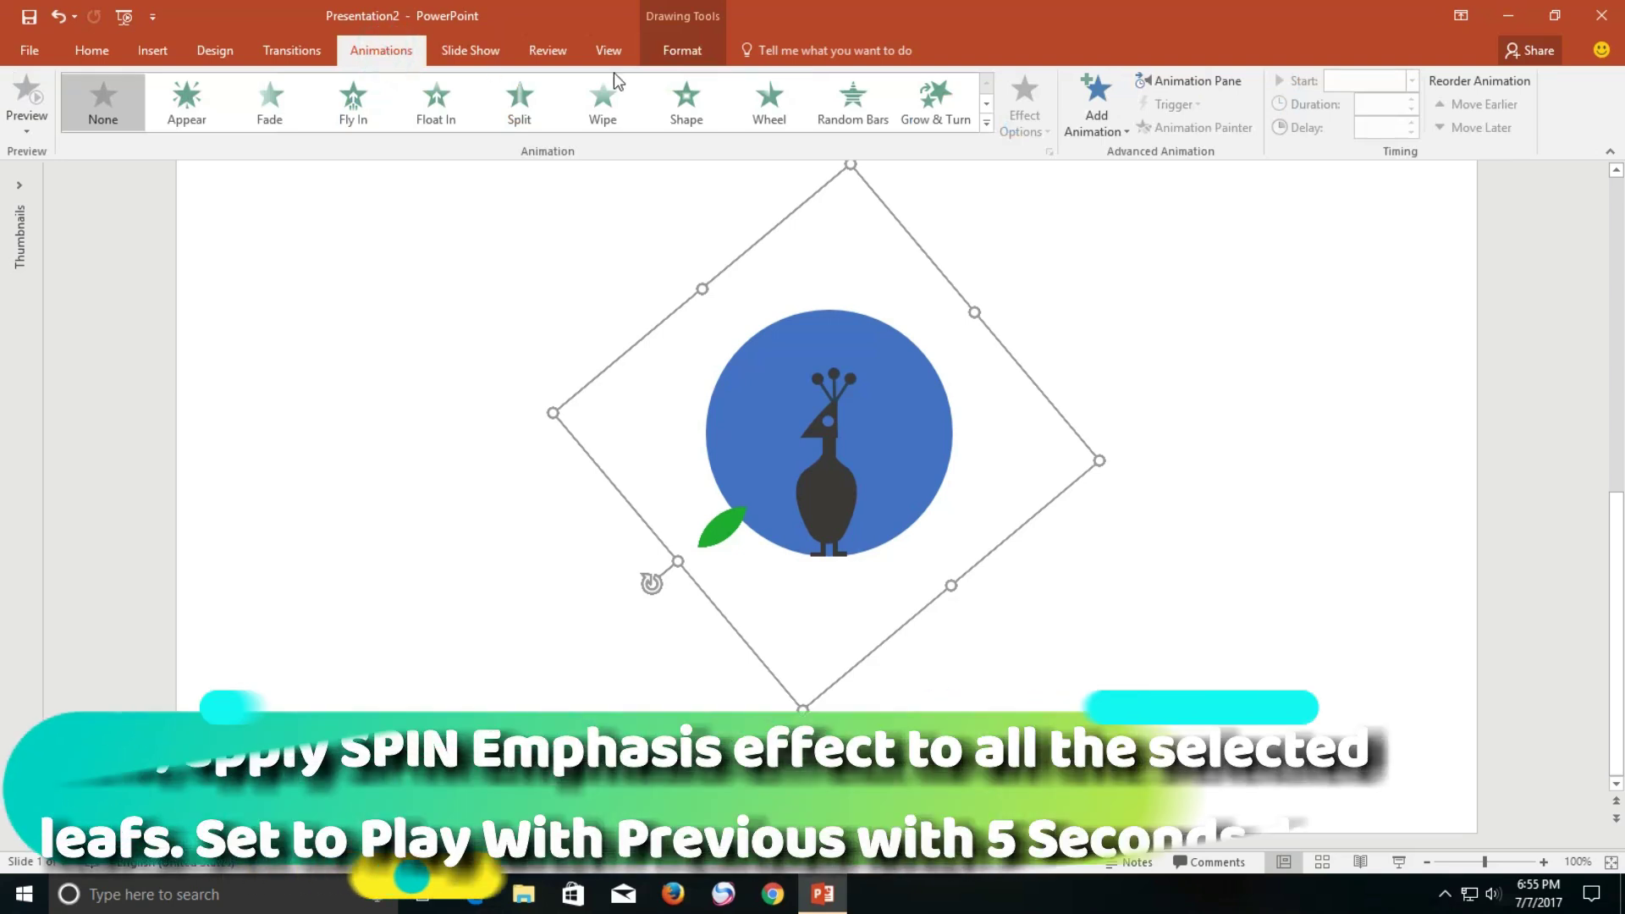
pyautogui.click(1193, 81)
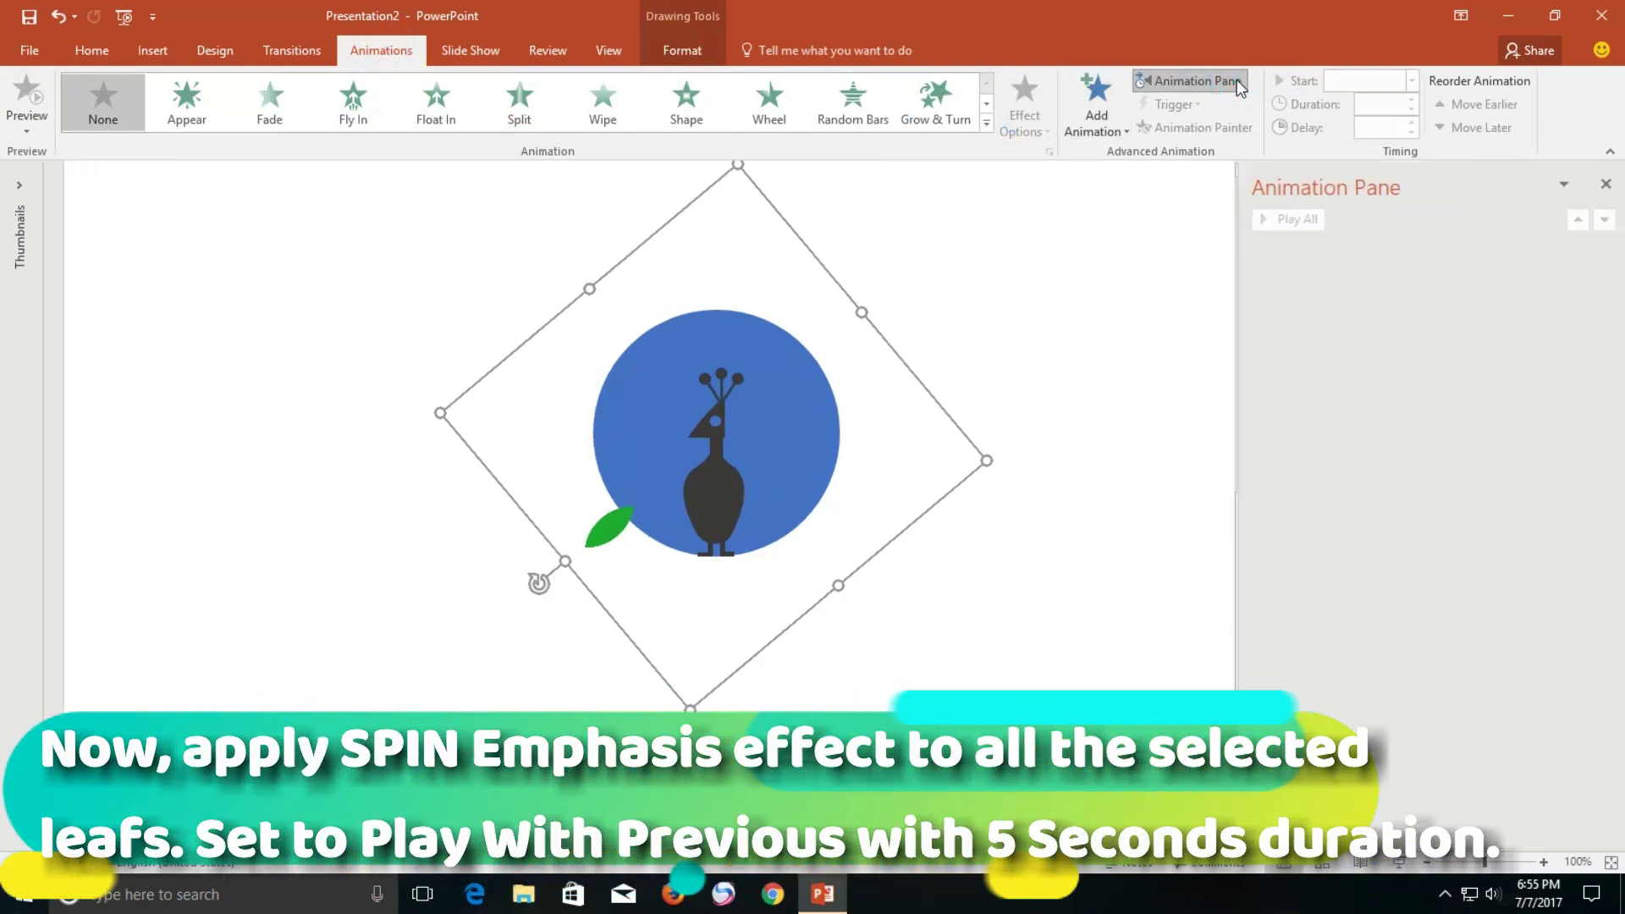
pyautogui.click(1098, 111)
pyautogui.click(1357, 381)
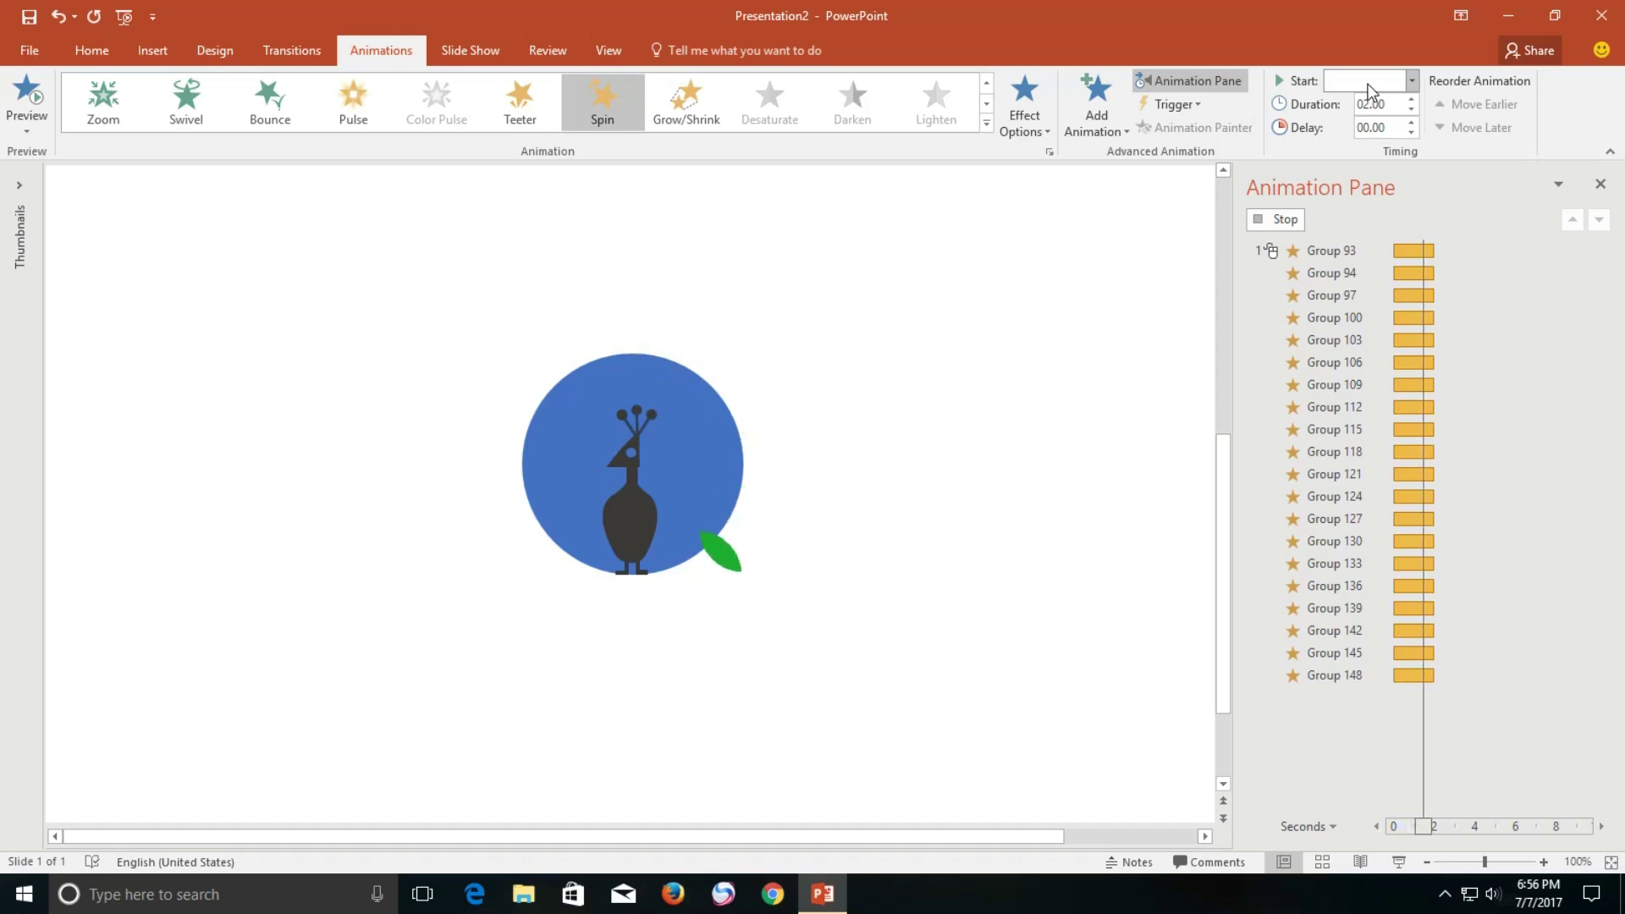
pyautogui.click(1361, 124)
pyautogui.write('05')
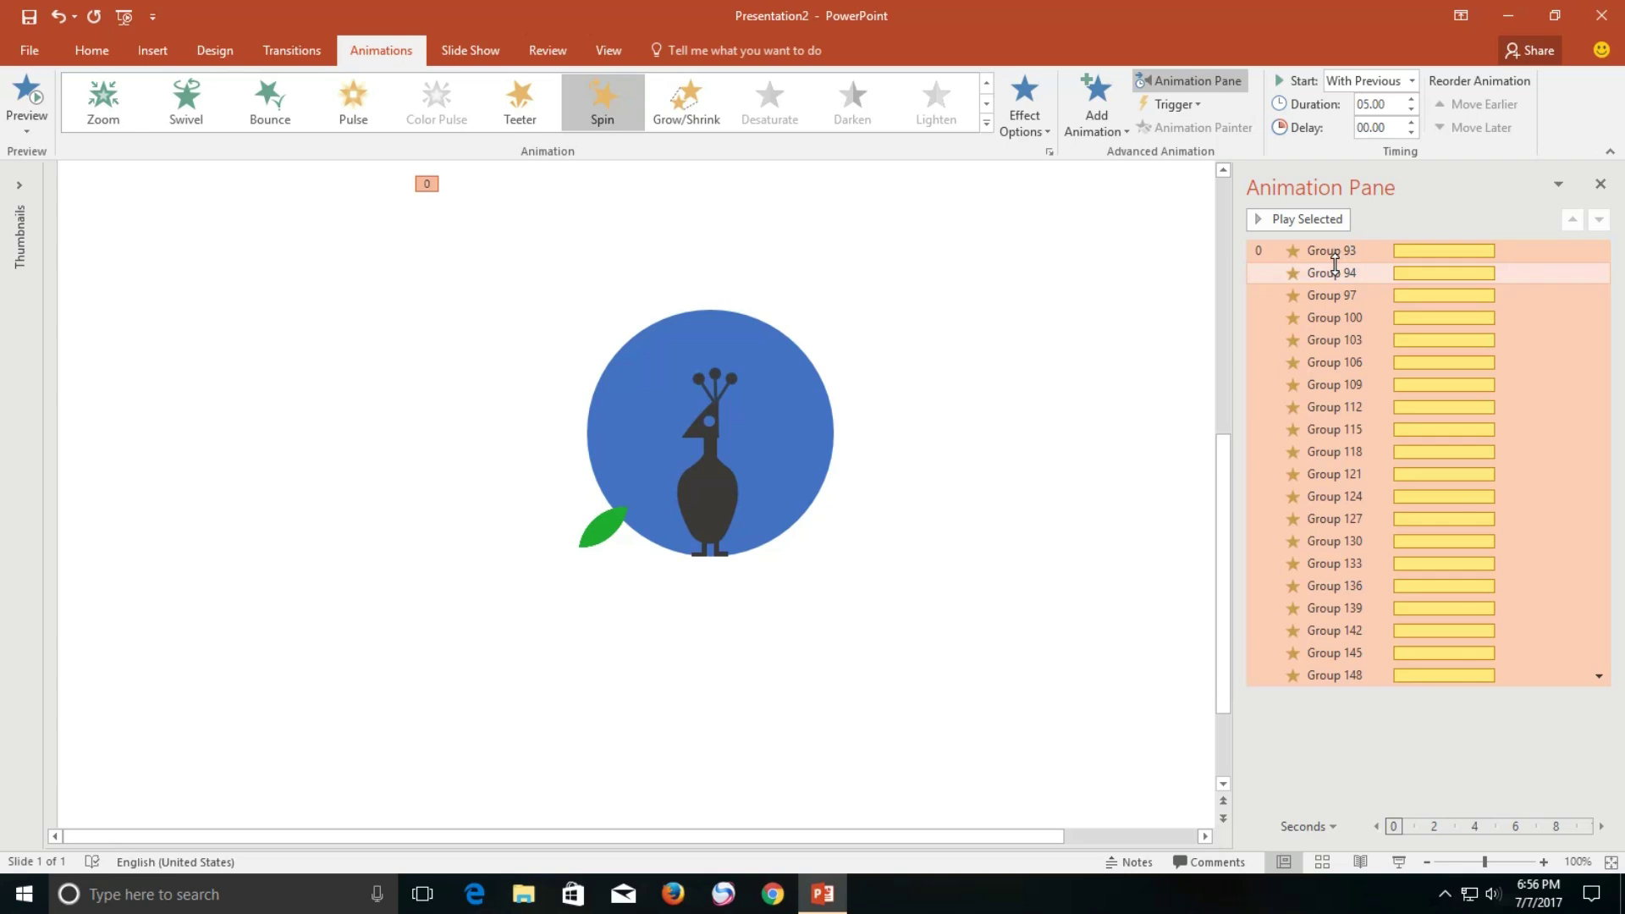
# Set the leaf spins' Smooth end to 5 seconds in the Spin effect options
pyautogui.rightClick(1337, 270)
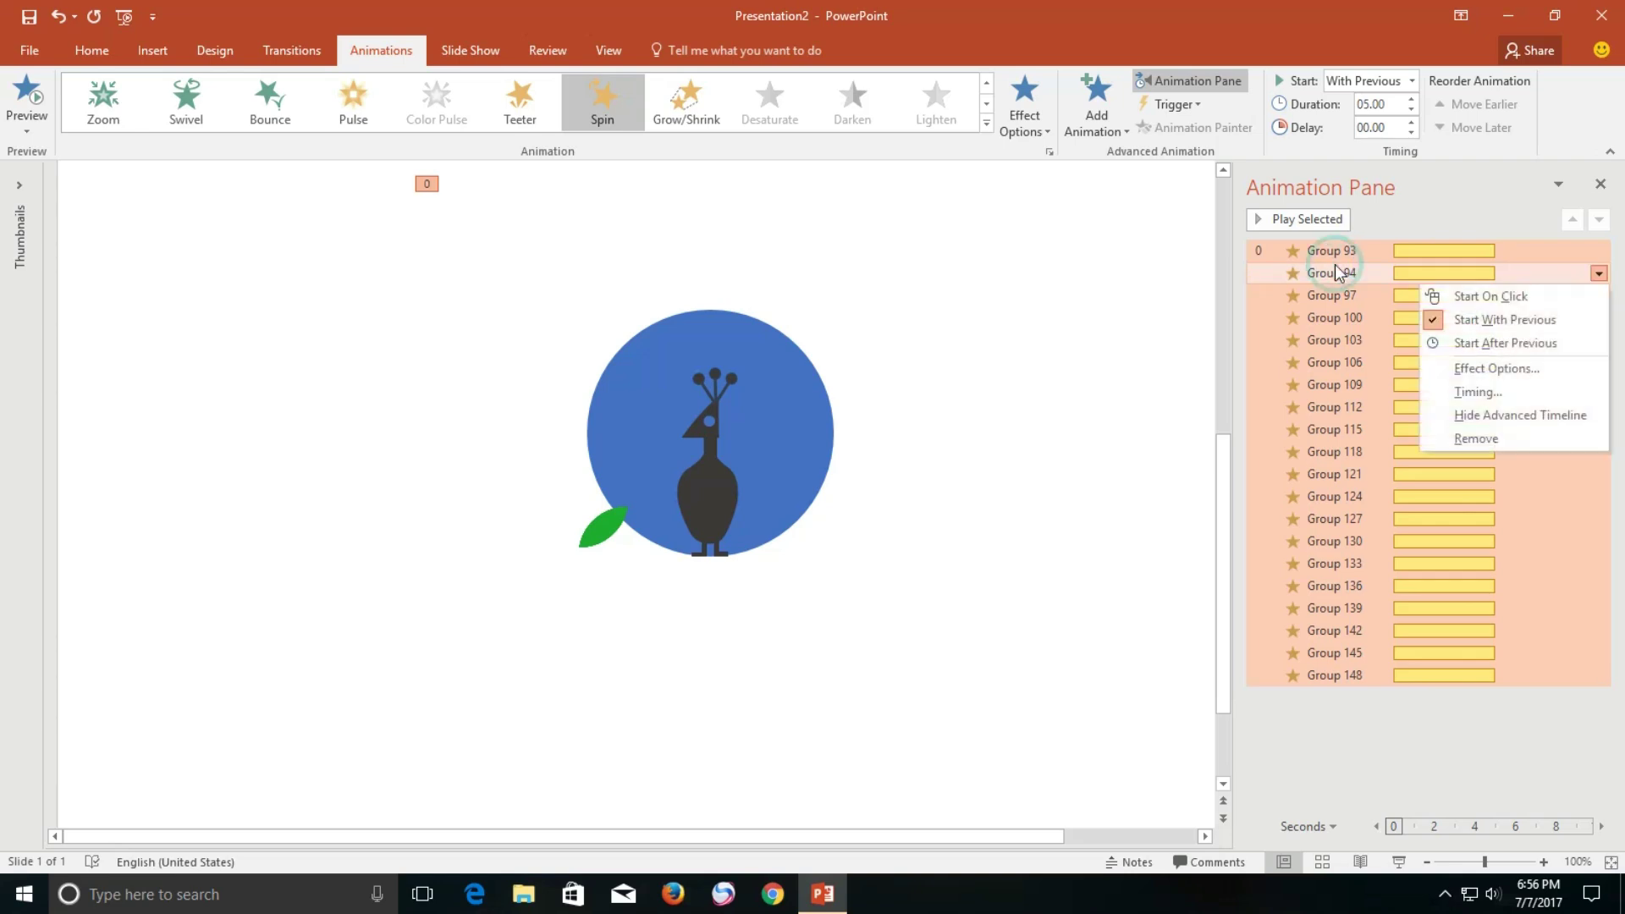
pyautogui.click(1455, 372)
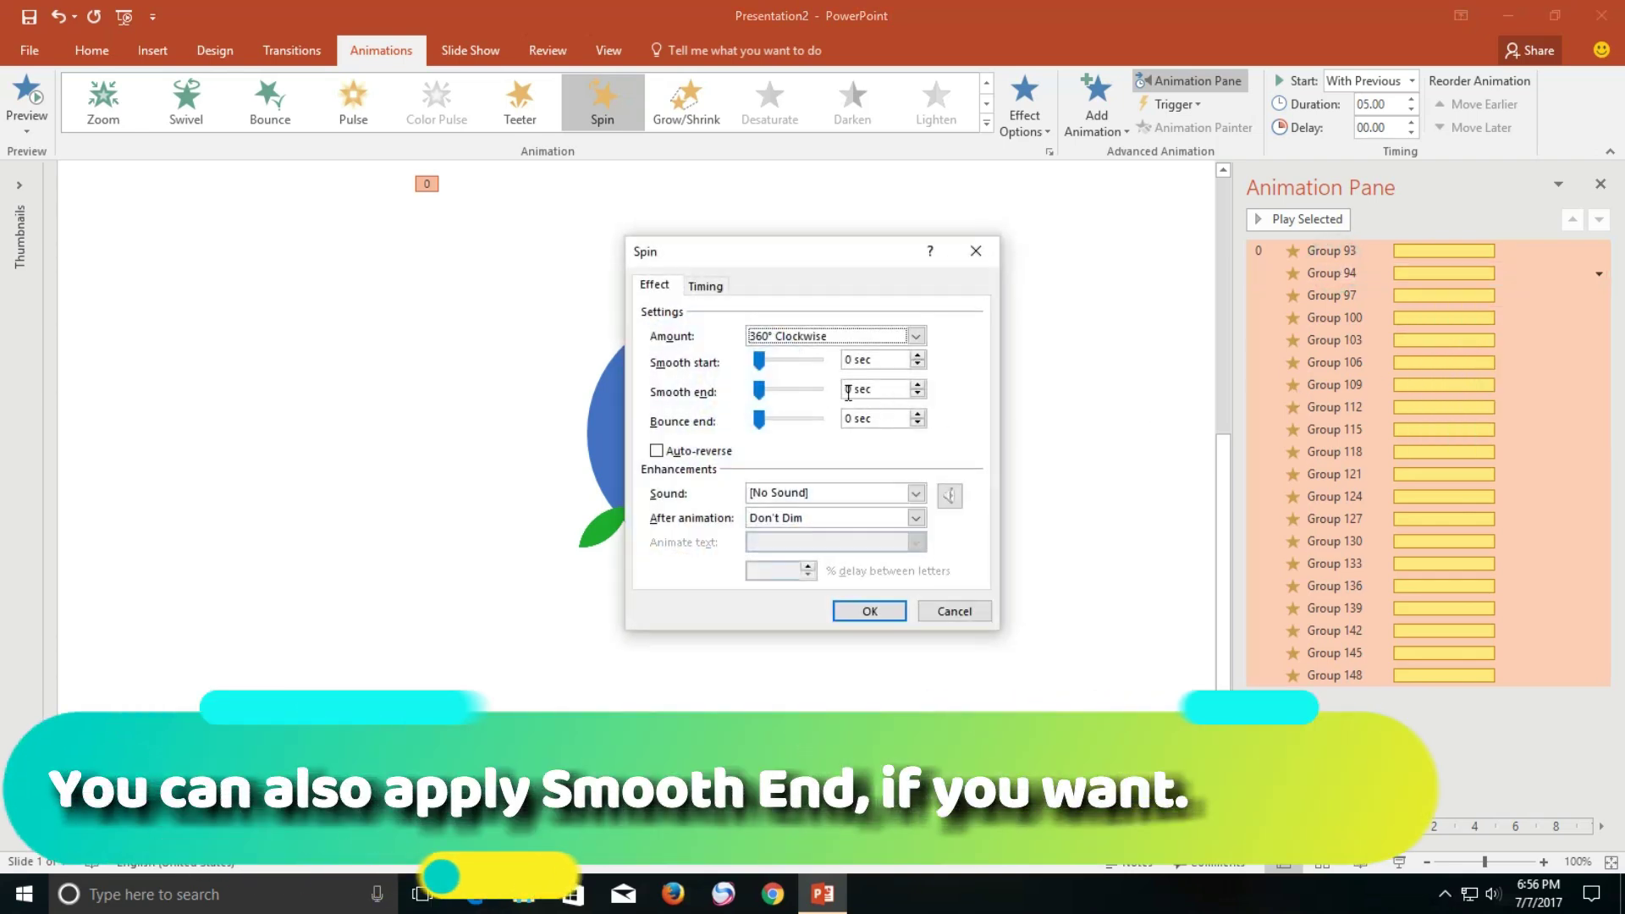
pyautogui.moveTo(759, 390); pyautogui.dragTo(819, 391)
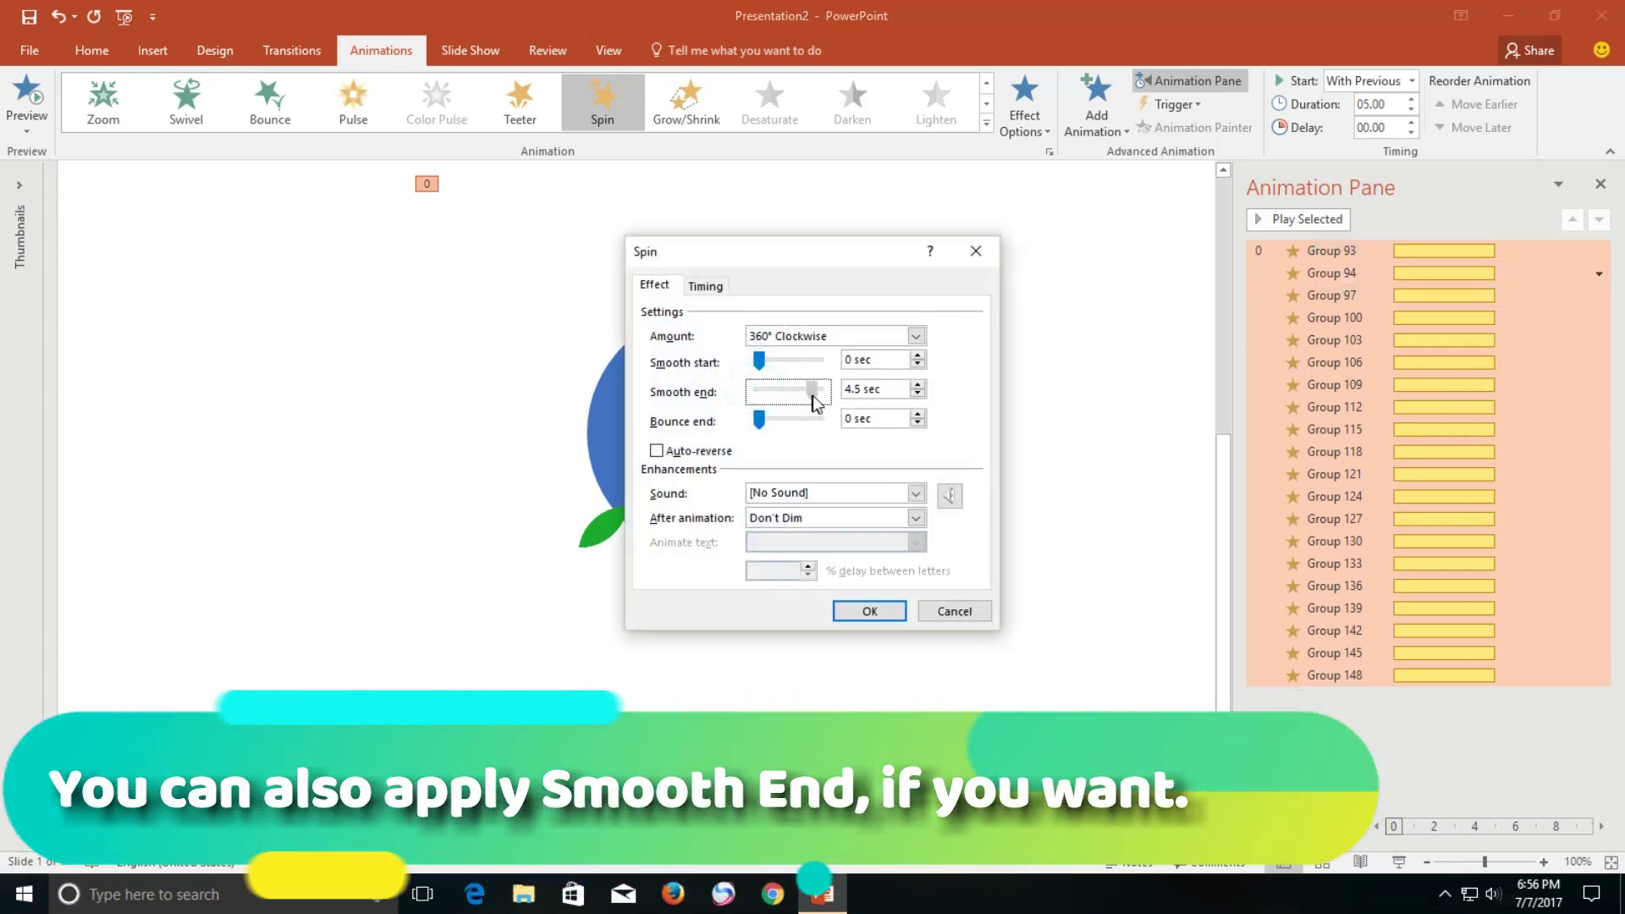
pyautogui.click(878, 617)
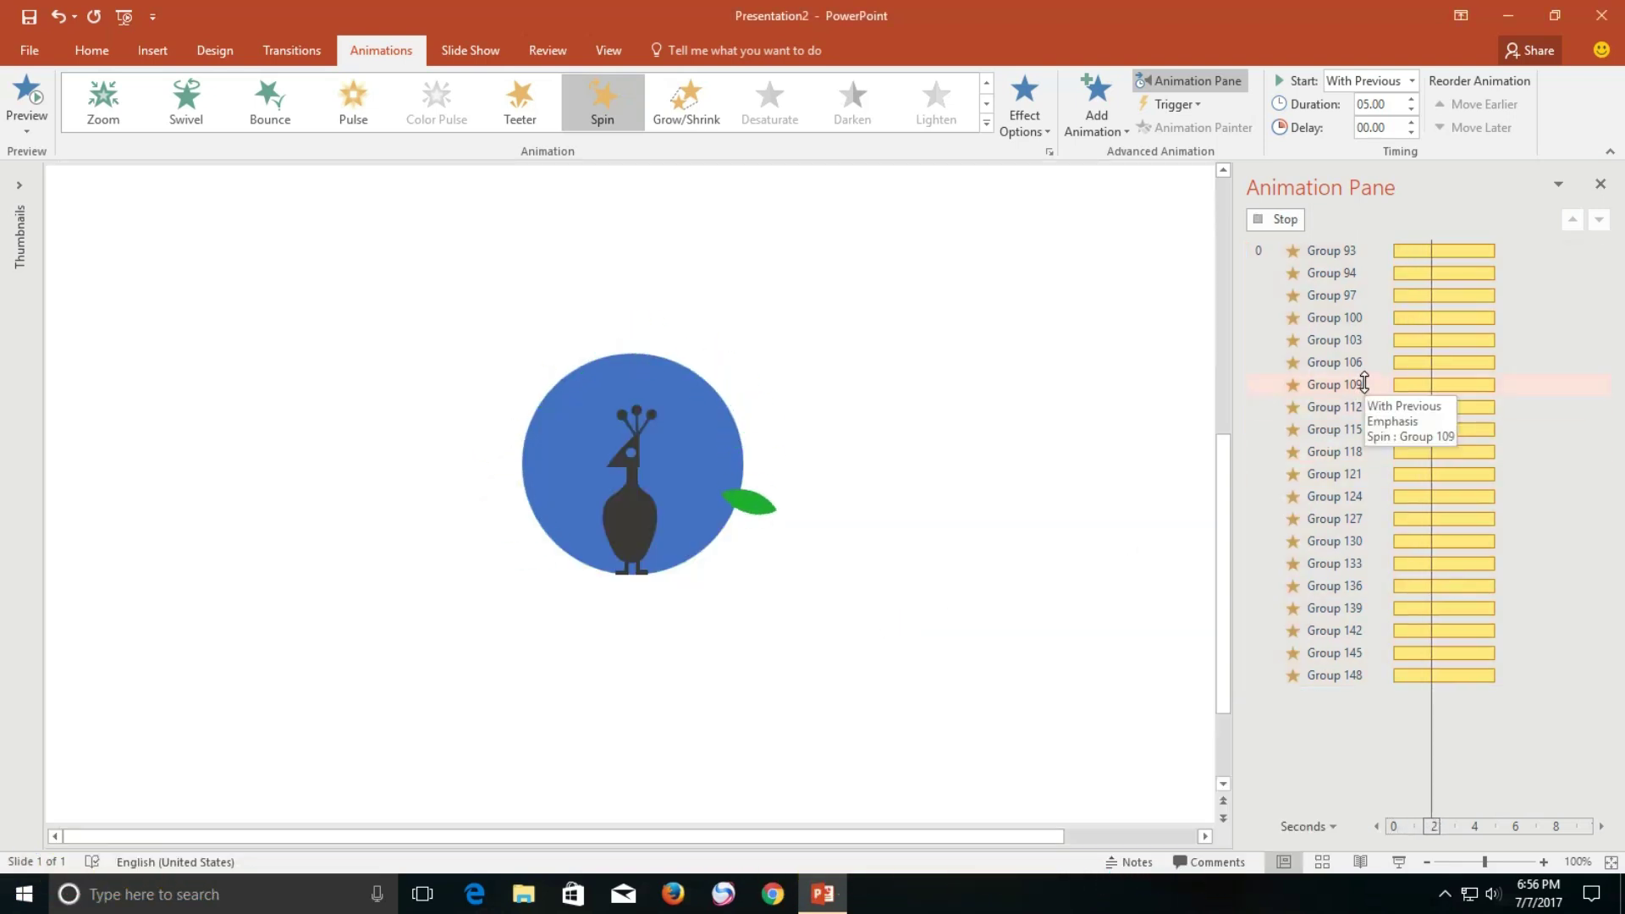
# Remove Group 93's spin animation and give Group 94 a custom 13° spin
pyautogui.click(1356, 254)
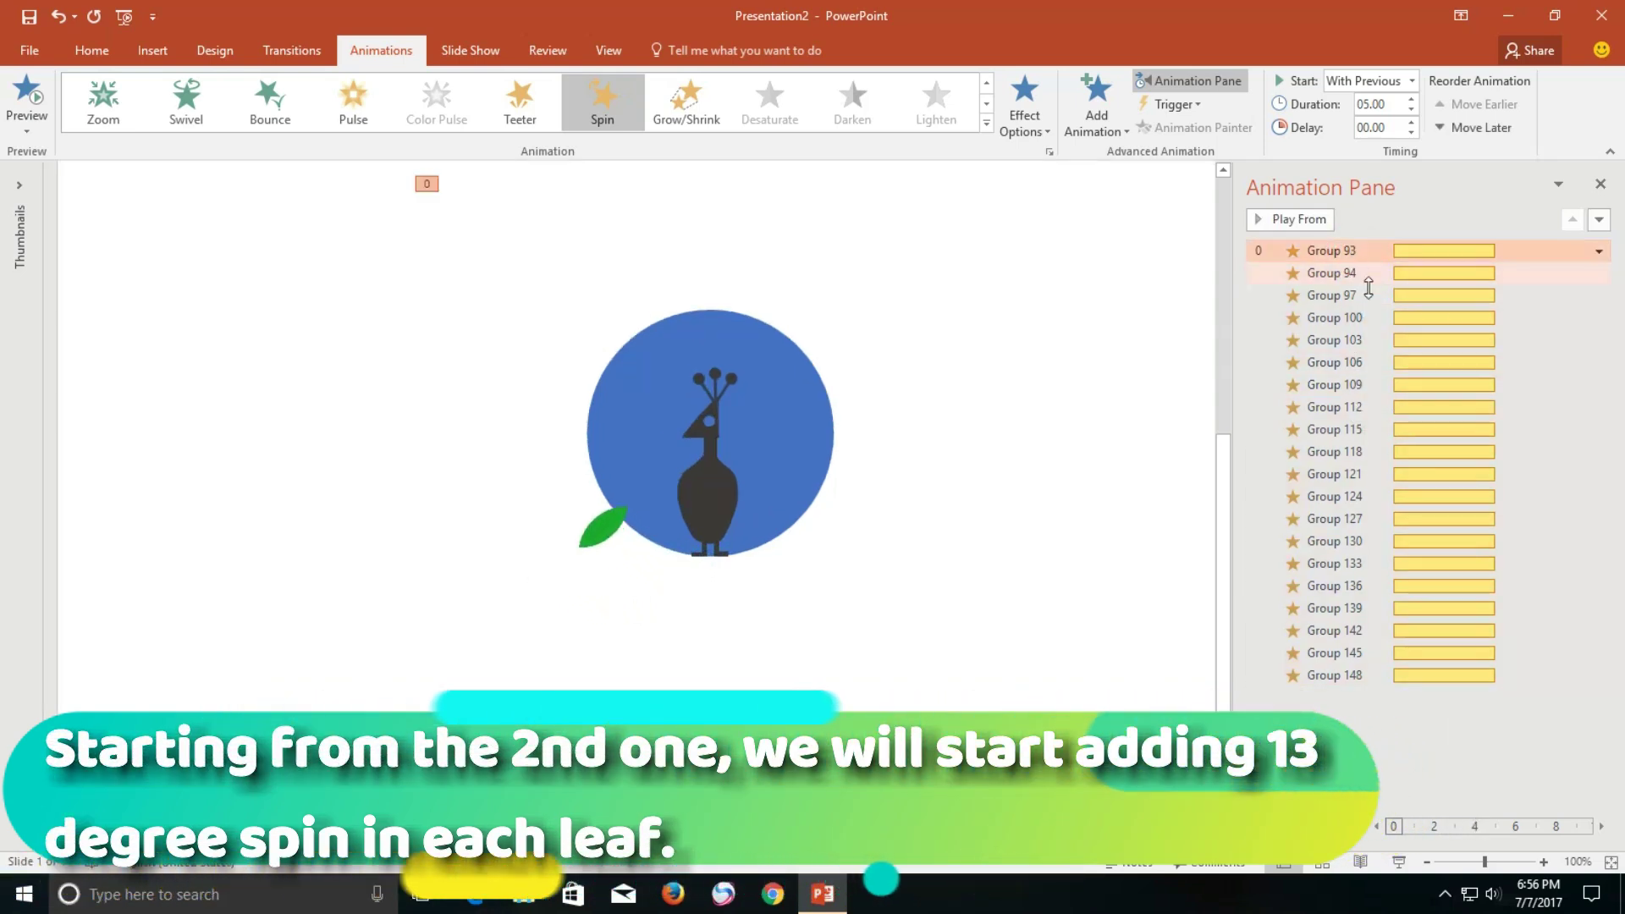
pyautogui.press('Delete')
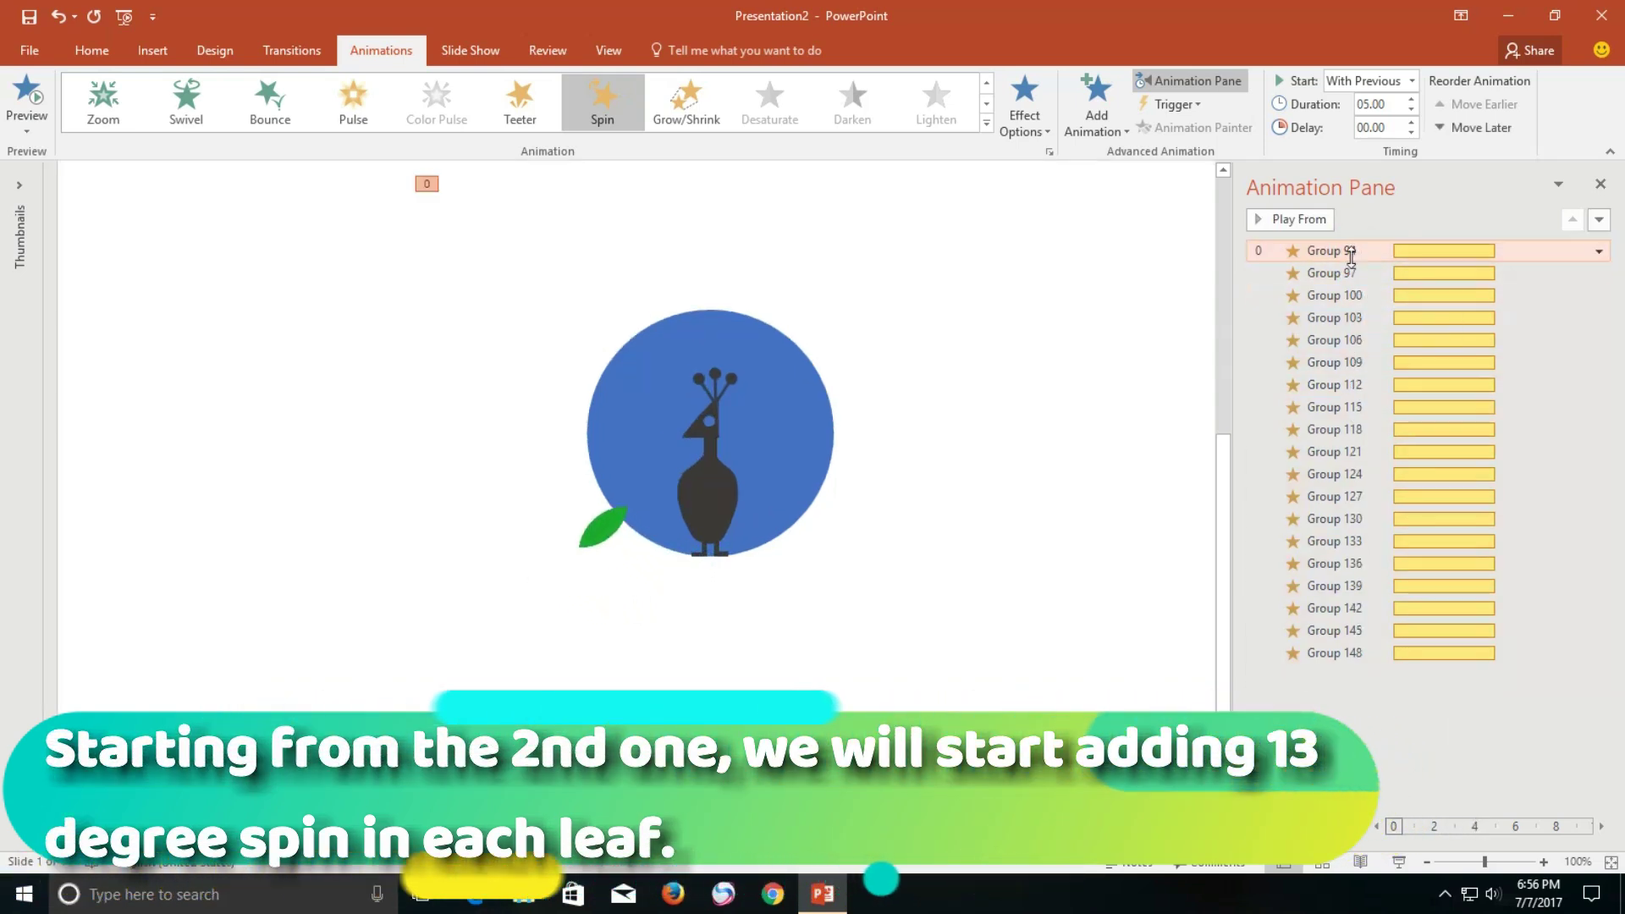
pyautogui.doubleClick(1351, 255)
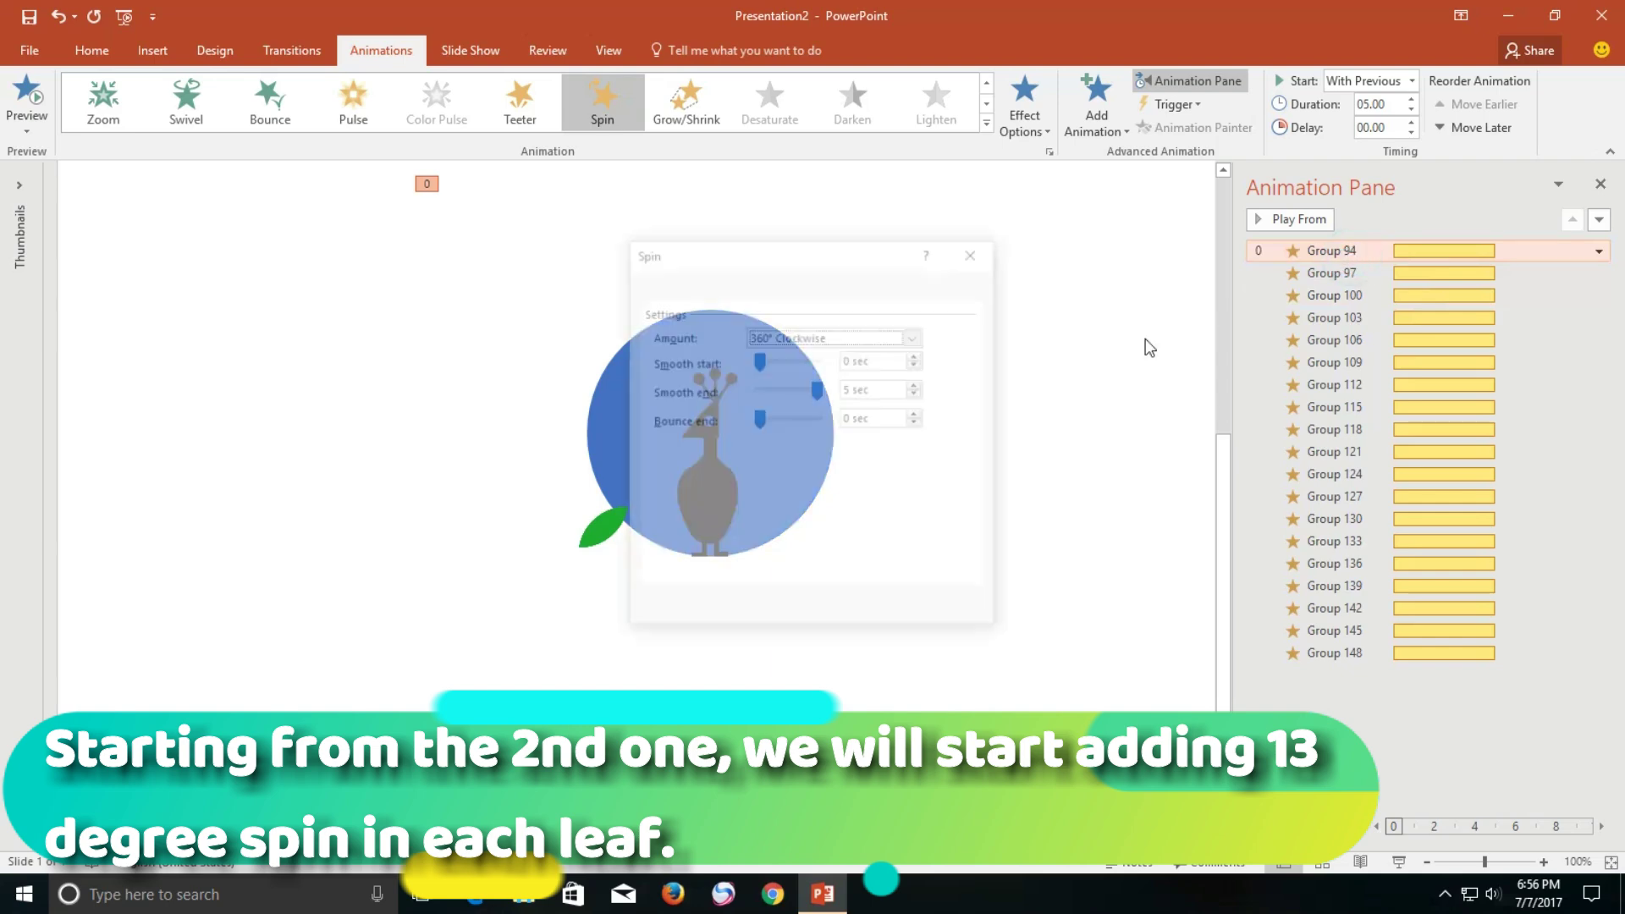
pyautogui.click(795, 336)
pyautogui.write('13')
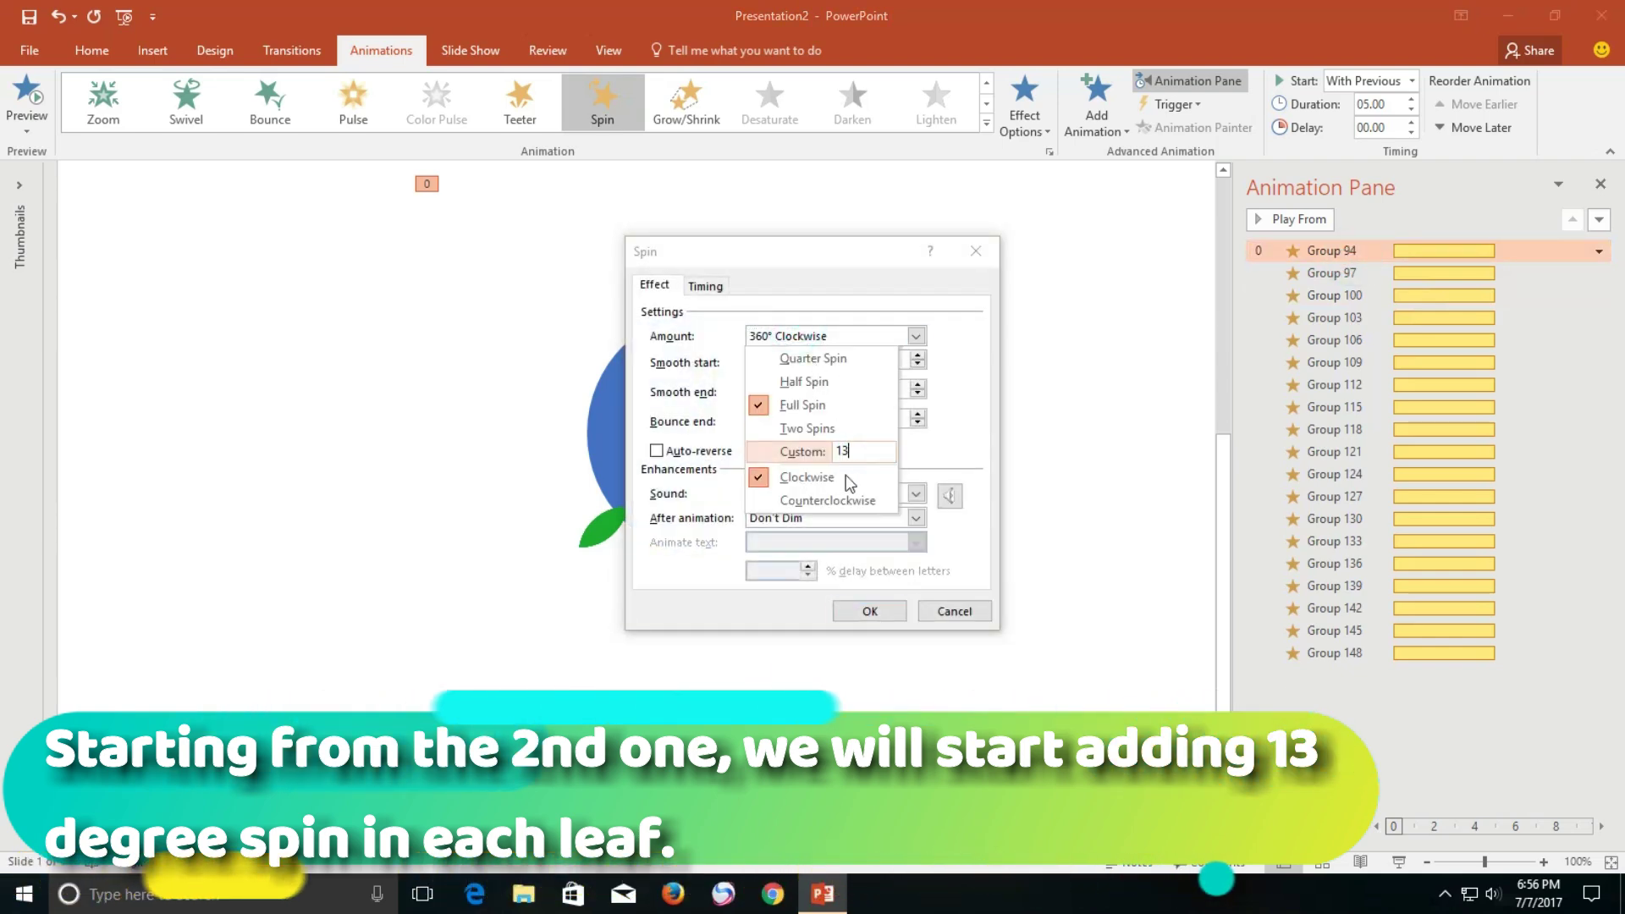
pyautogui.press('Return')
pyautogui.press('Return')
# Set custom spins of 26° for Group 97 and 39° for Group 100
pyautogui.moveTo(1349, 254); pyautogui.dragTo(1345, 272)
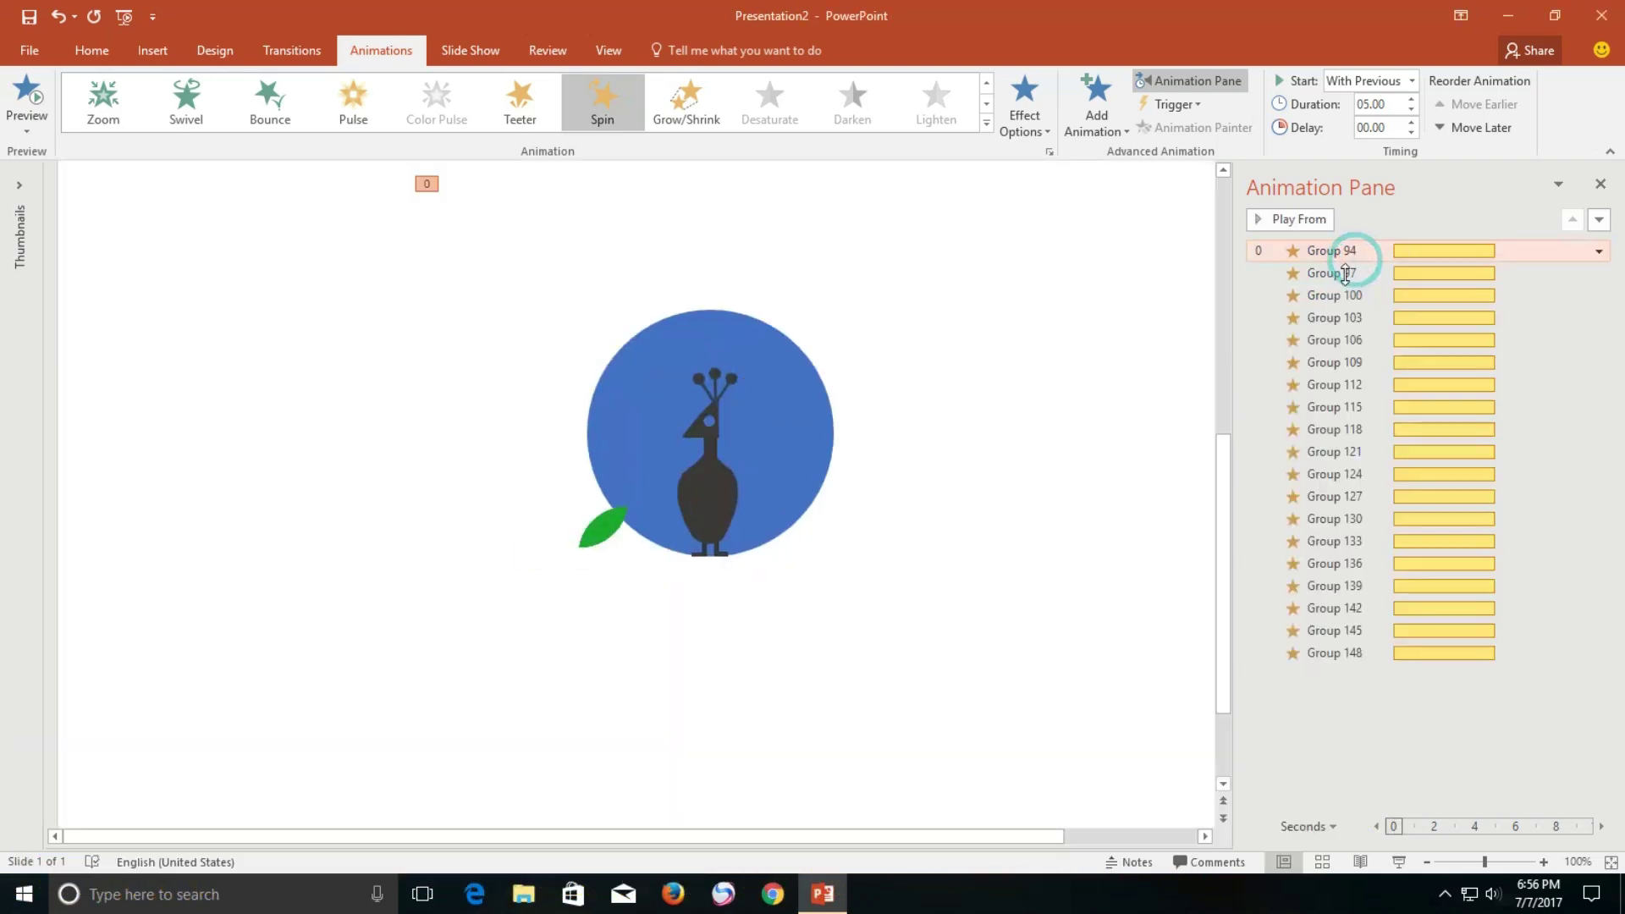
pyautogui.doubleClick(1341, 275)
pyautogui.click(795, 336)
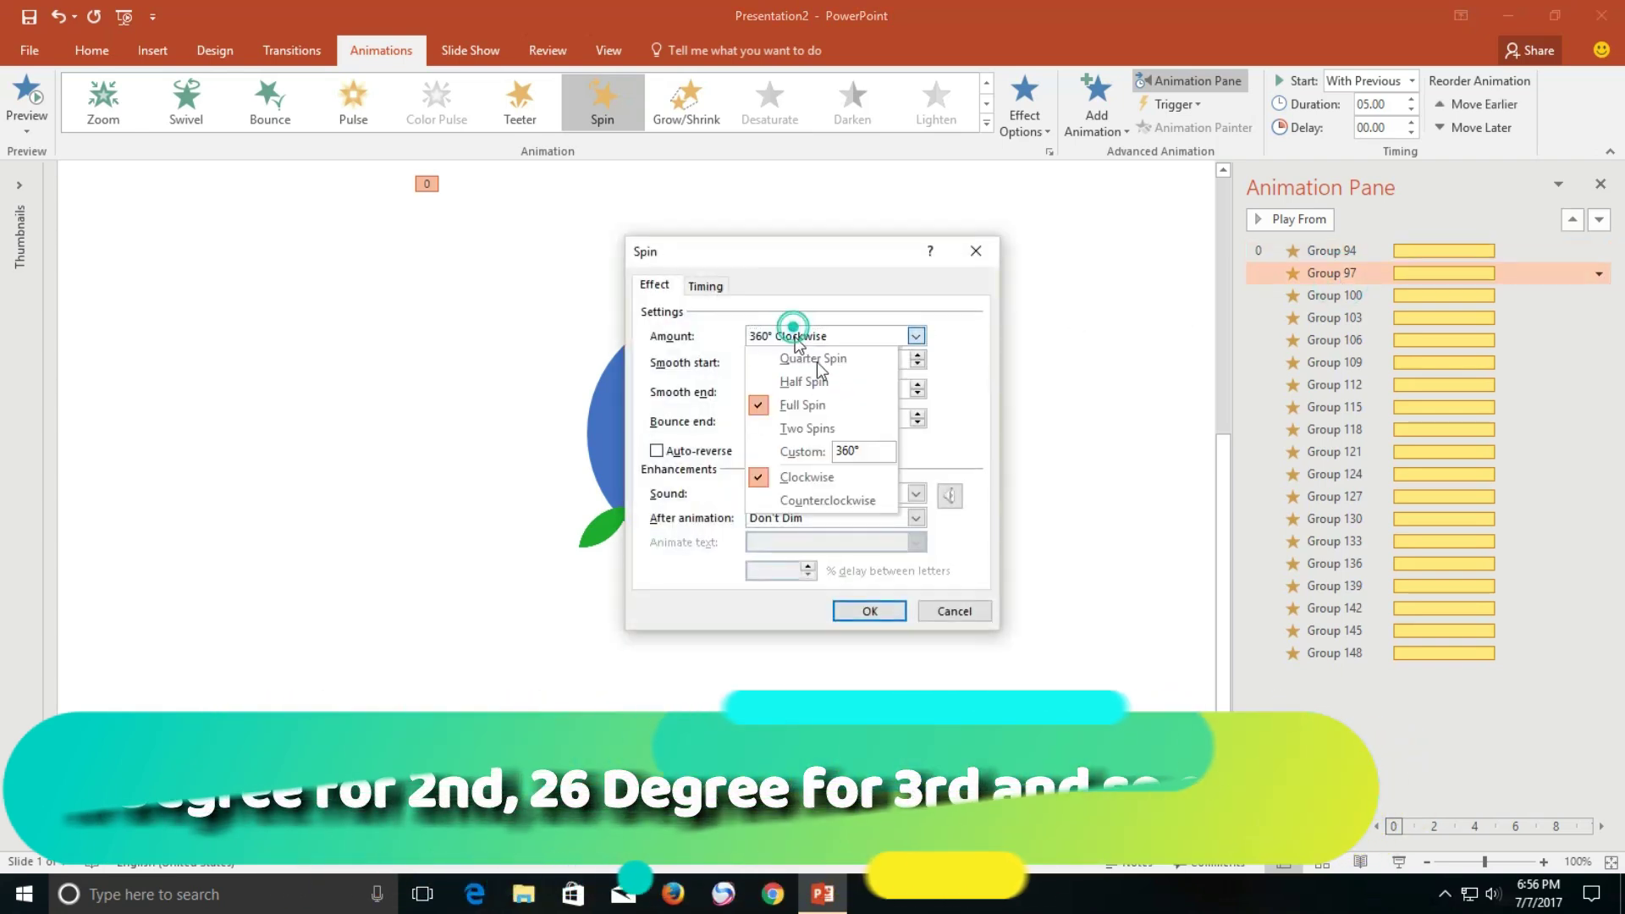
pyautogui.doubleClick(880, 455)
pyautogui.write('13')
pyautogui.press('Return')
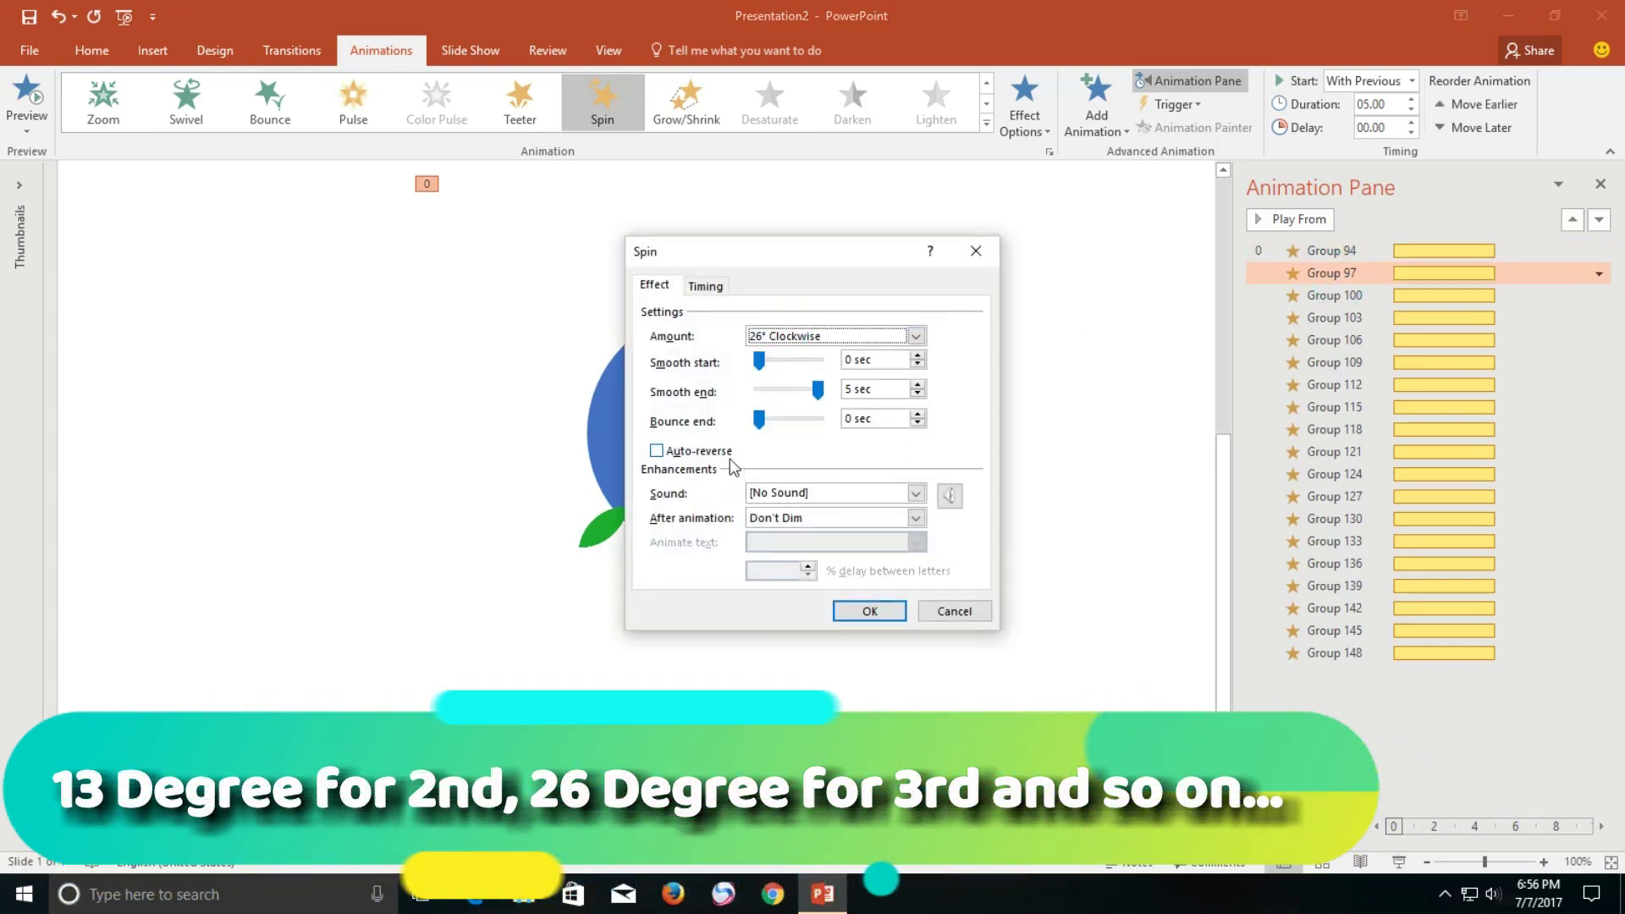
pyautogui.press('Return')
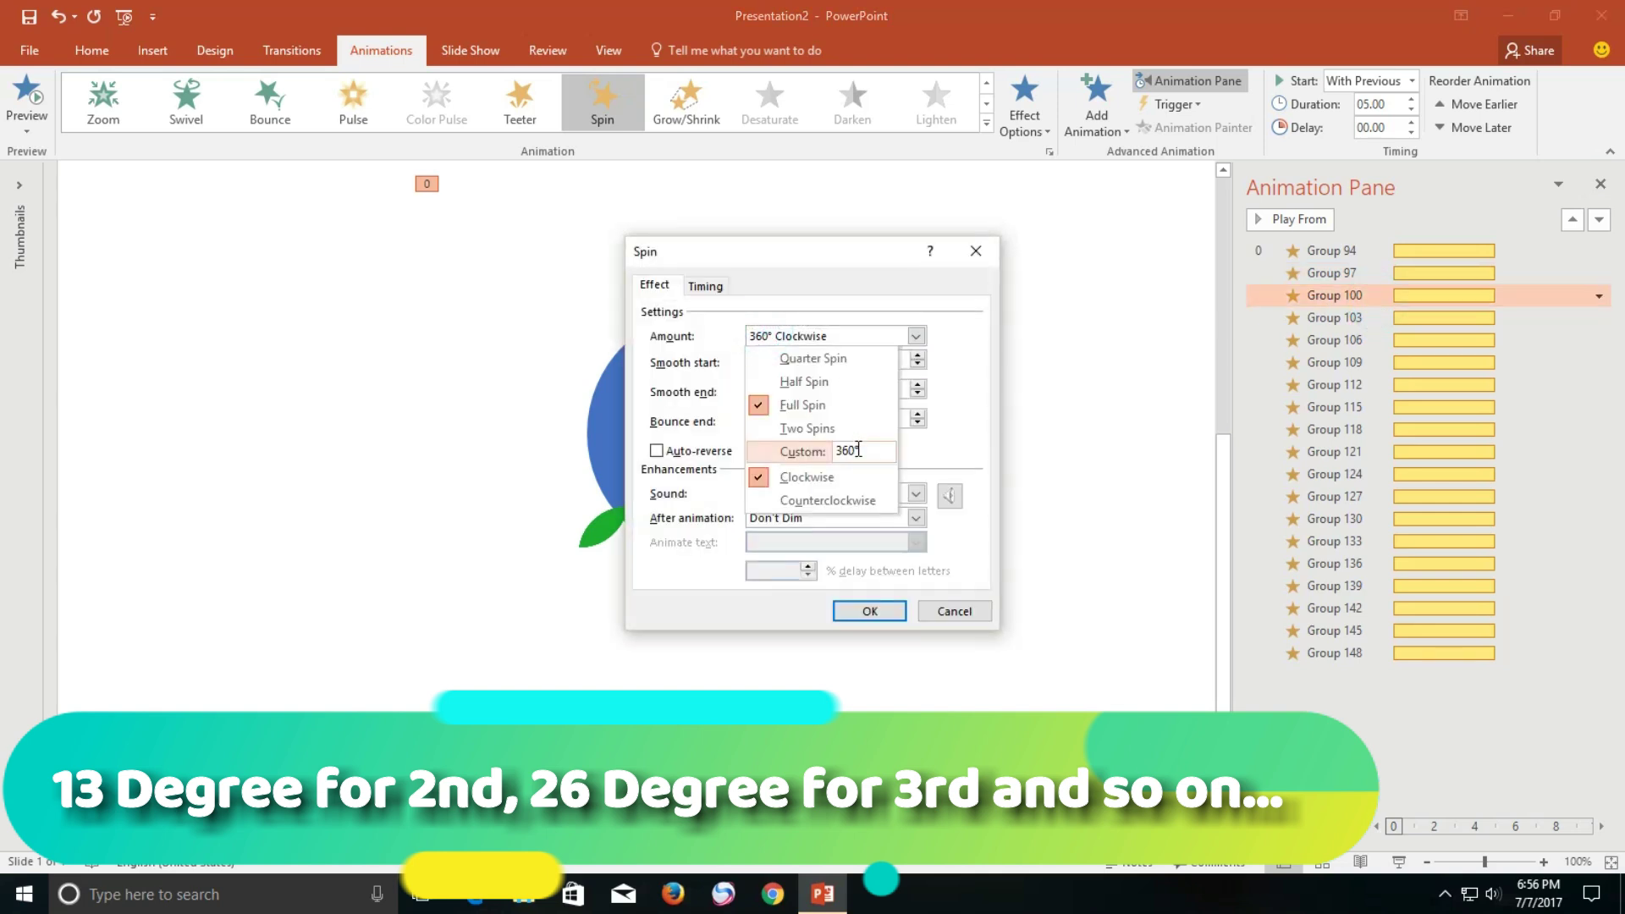
pyautogui.write('9')
pyautogui.press('Return')
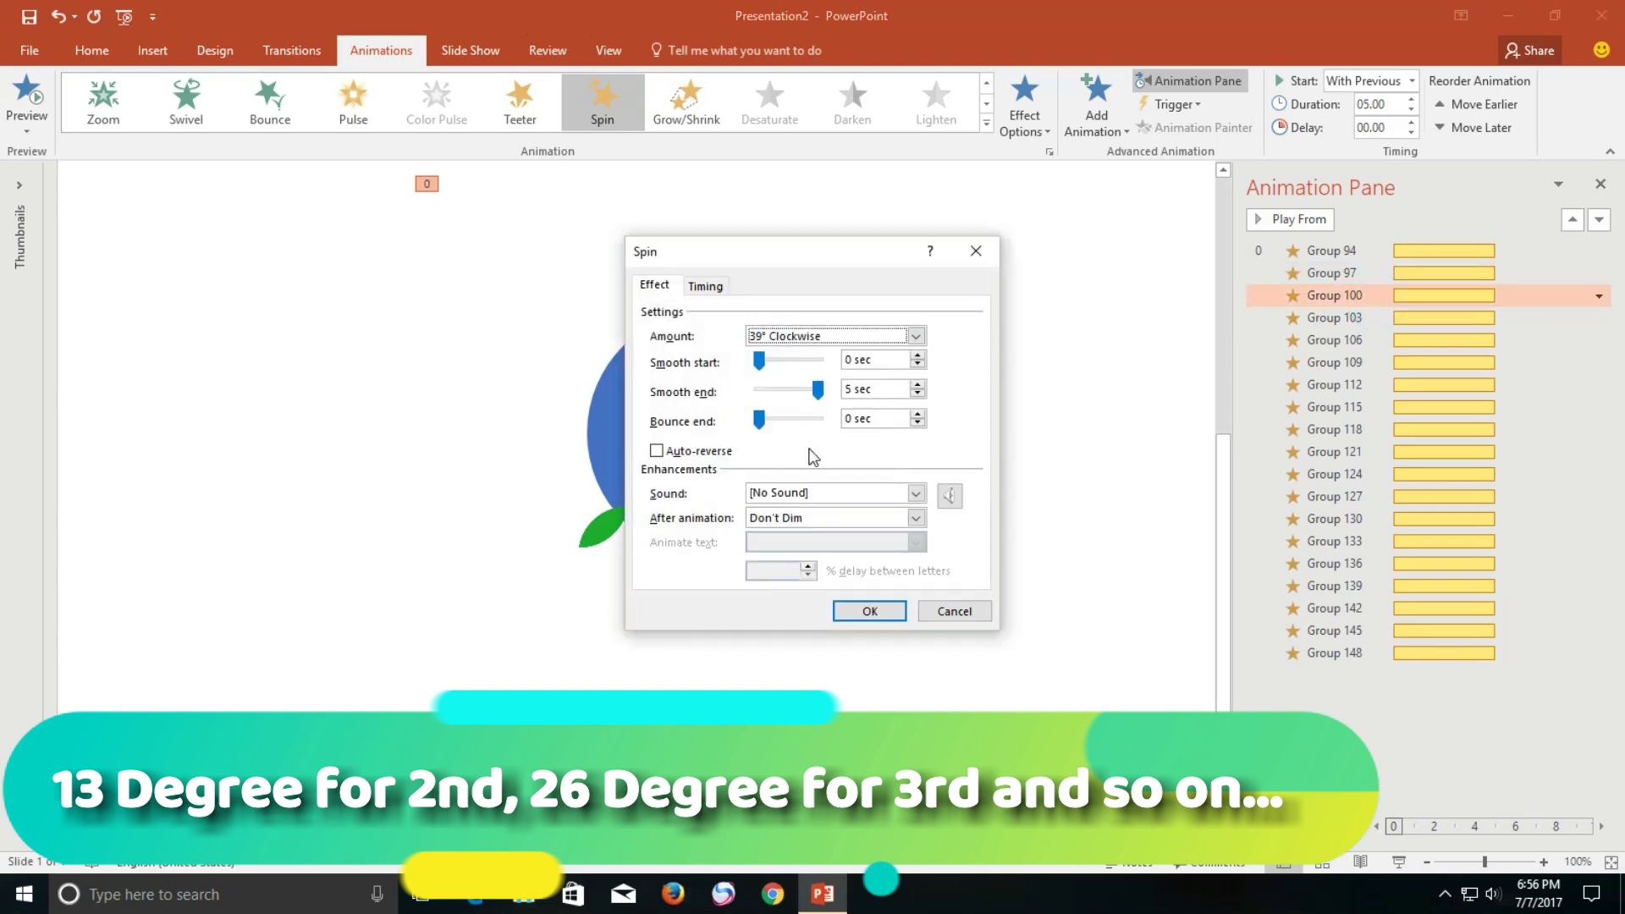
pyautogui.press('Return')
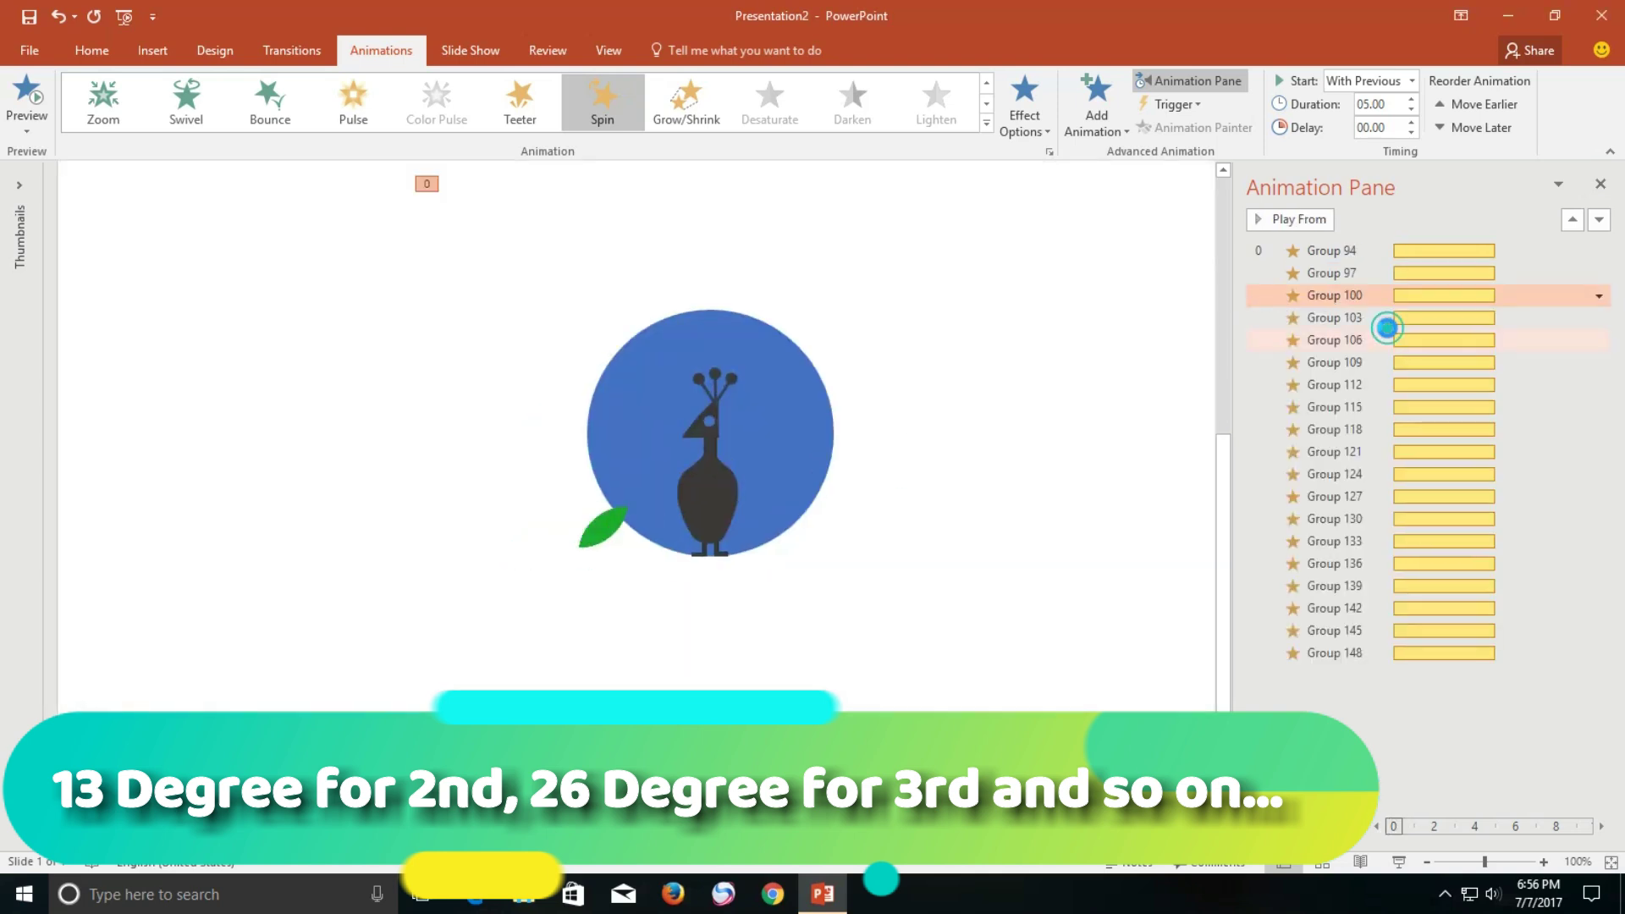
# Continue the 13° increments for Groups 103 and 106, giving Group 115 a 104° spin
pyautogui.doubleClick(1386, 327)
pyautogui.write('5')
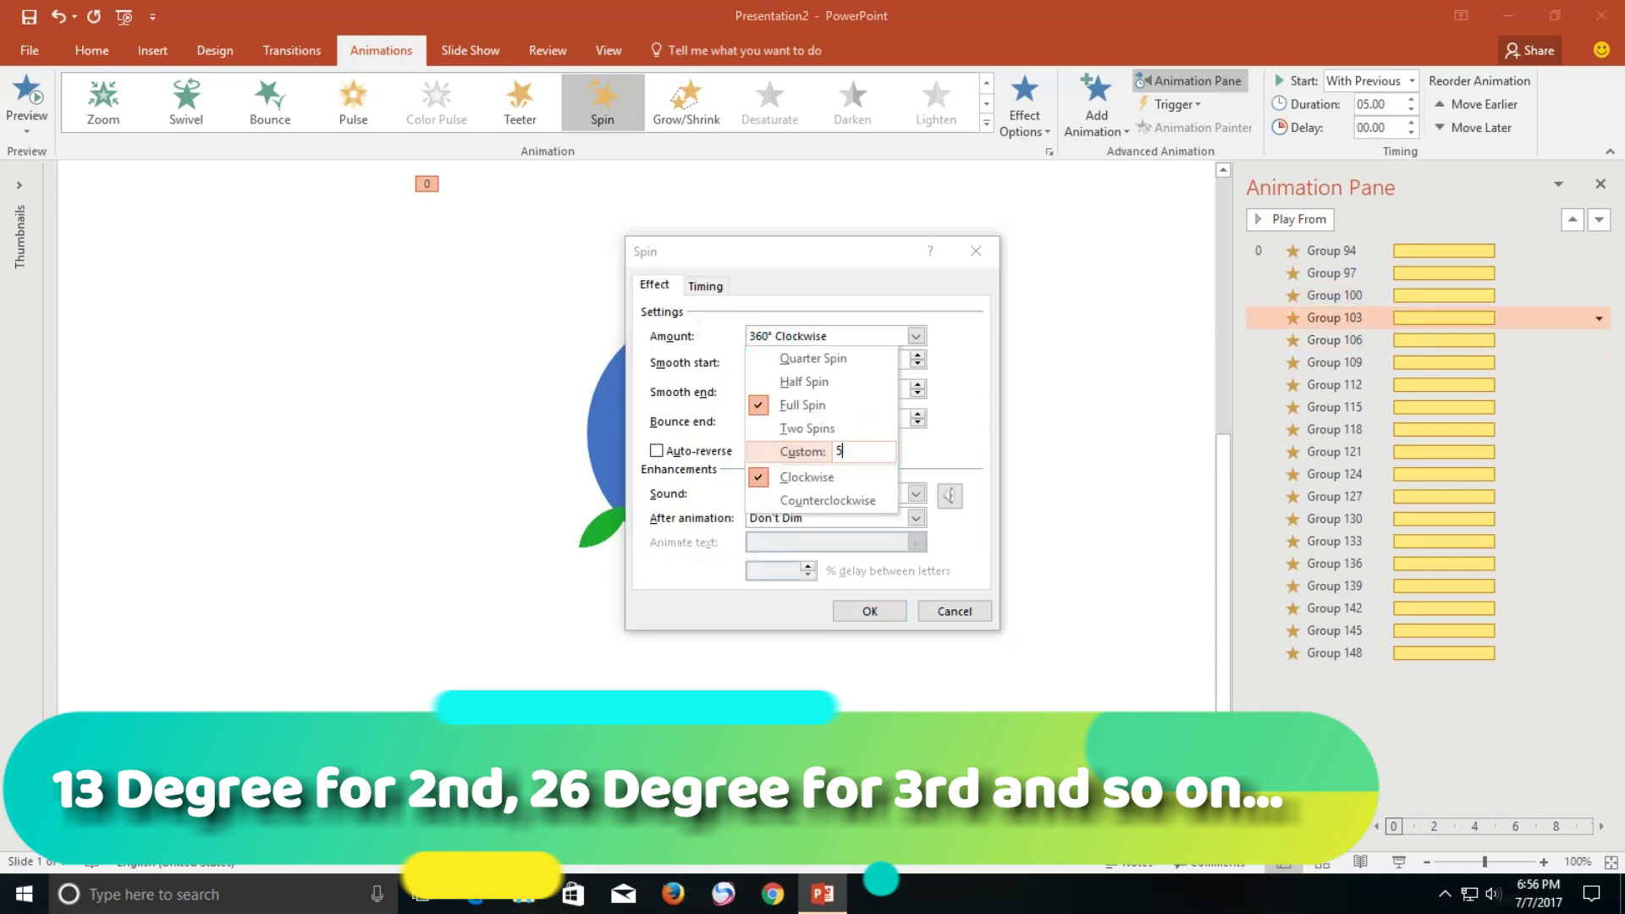
pyautogui.press('Return')
pyautogui.press('Return')
pyautogui.doubleClick(1335, 340)
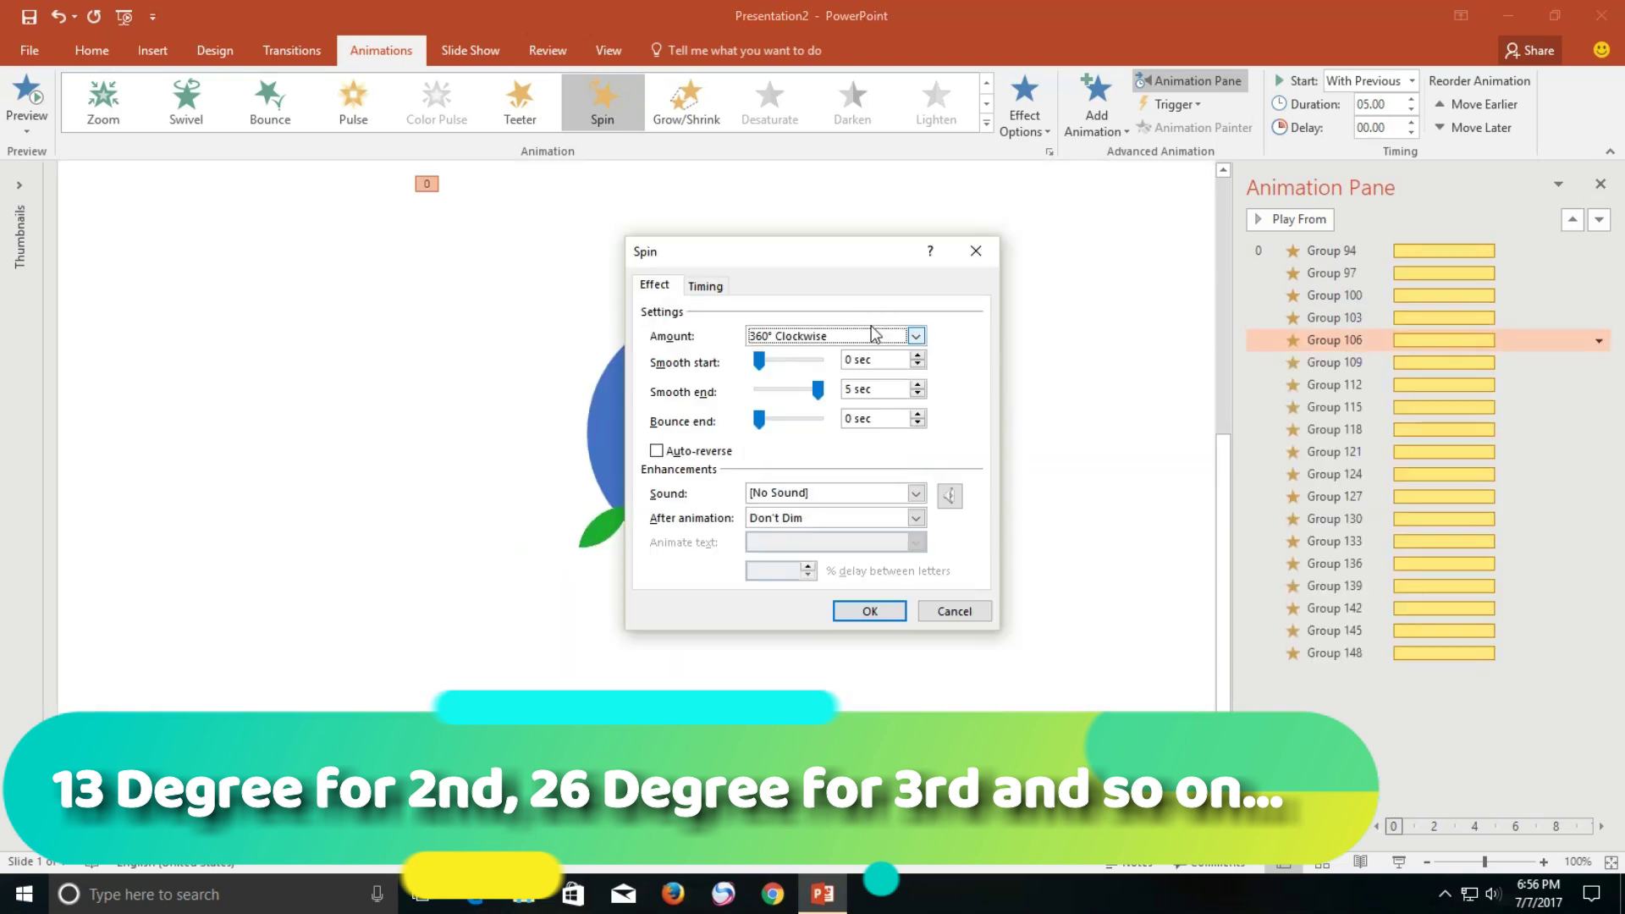
pyautogui.press('Return')
pyautogui.doubleClick(1335, 406)
pyautogui.click(916, 336)
pyautogui.write('104')
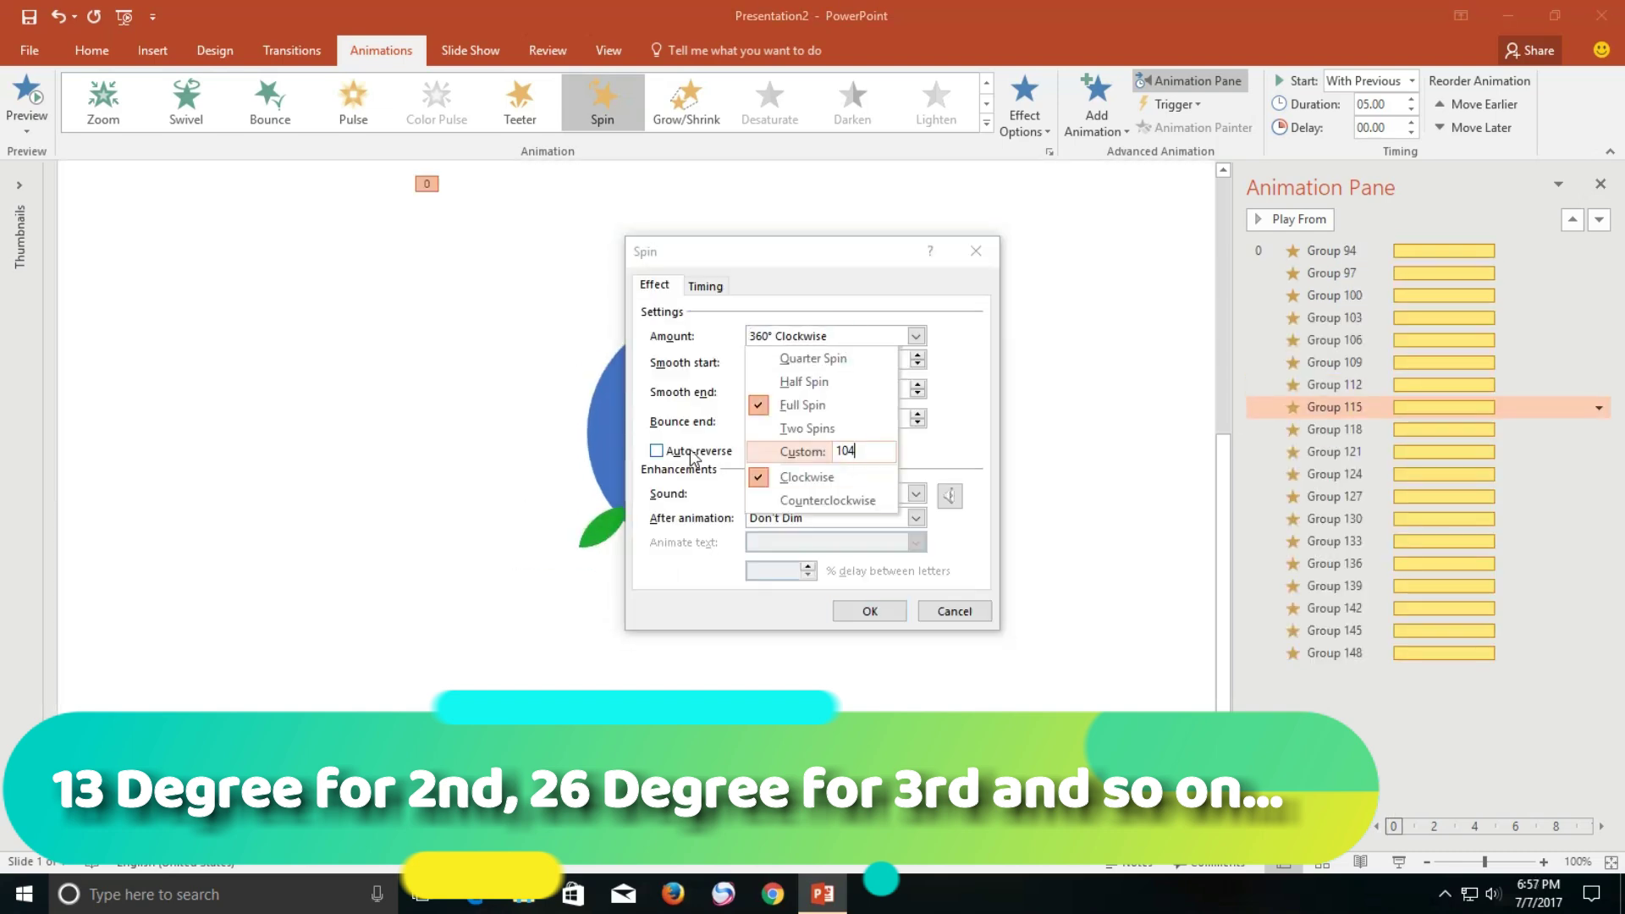
pyautogui.press('Return')
pyautogui.press('Return')
# Set the remaining custom spin amounts, ending with 247° for Group 148
pyautogui.click(1337, 474)
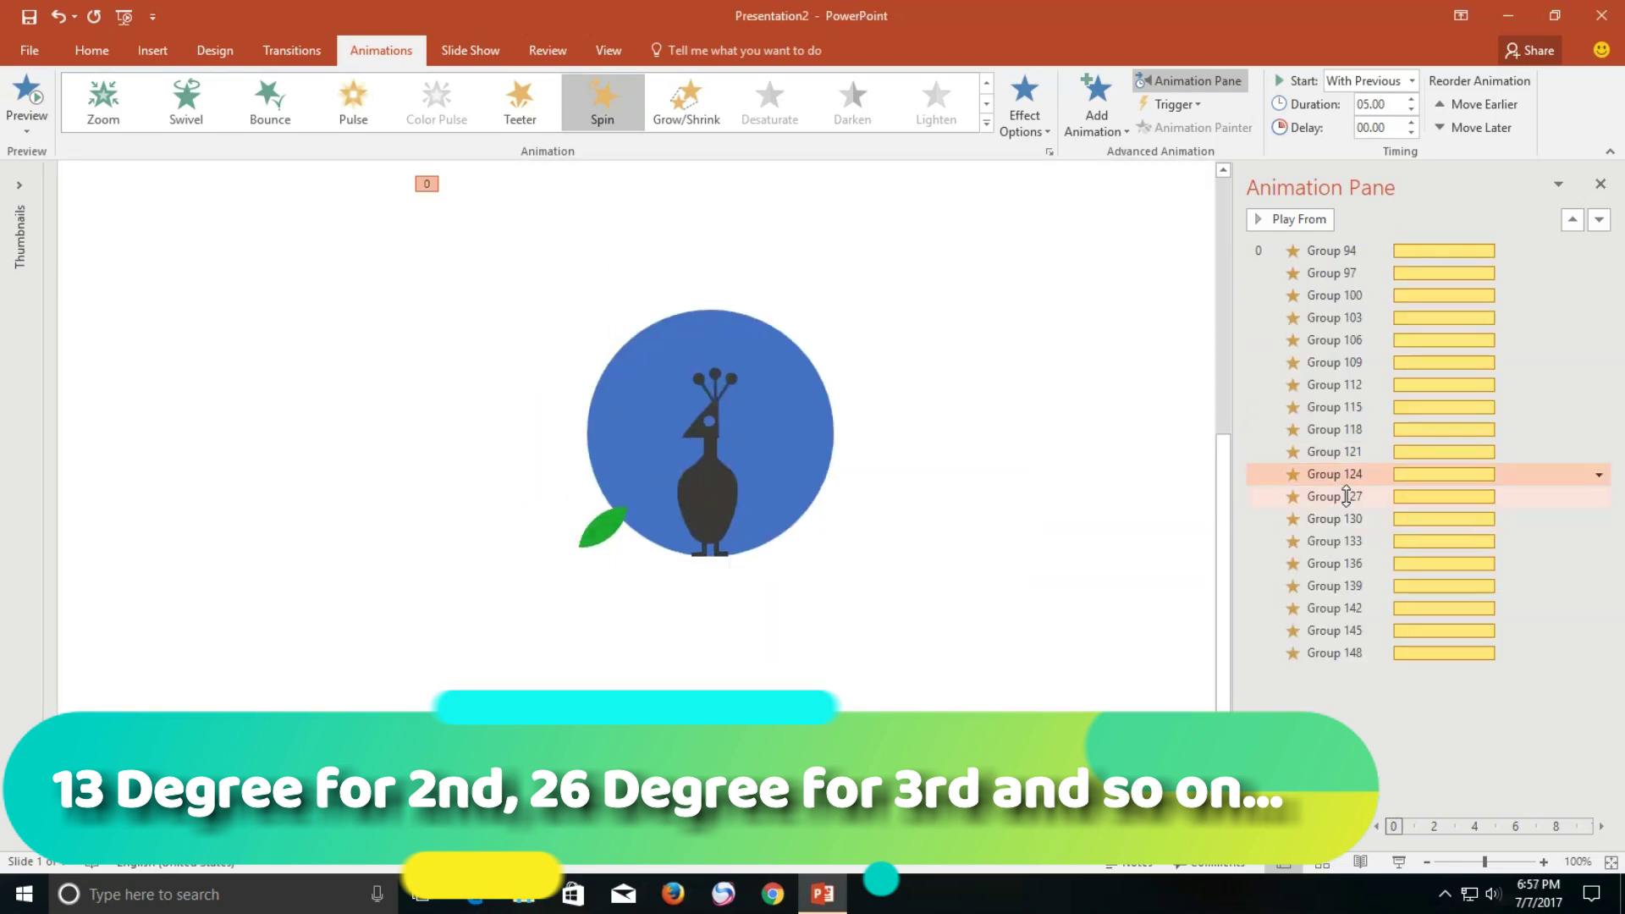
pyautogui.click(1346, 496)
pyautogui.doubleClick(1334, 519)
pyautogui.press('Return')
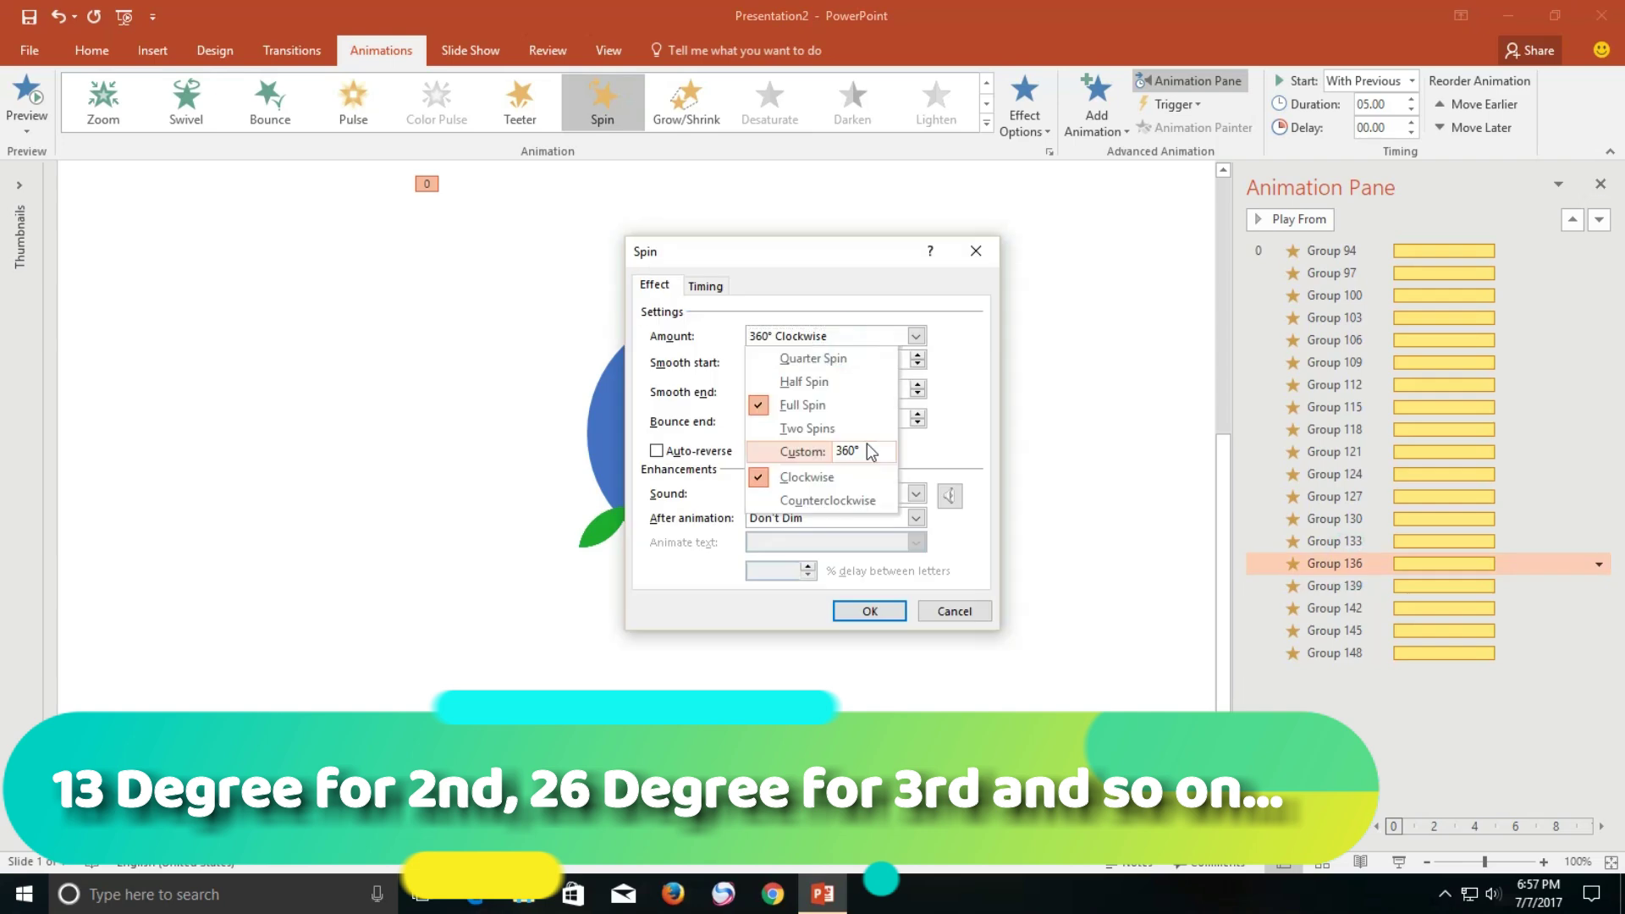
pyautogui.press('Return')
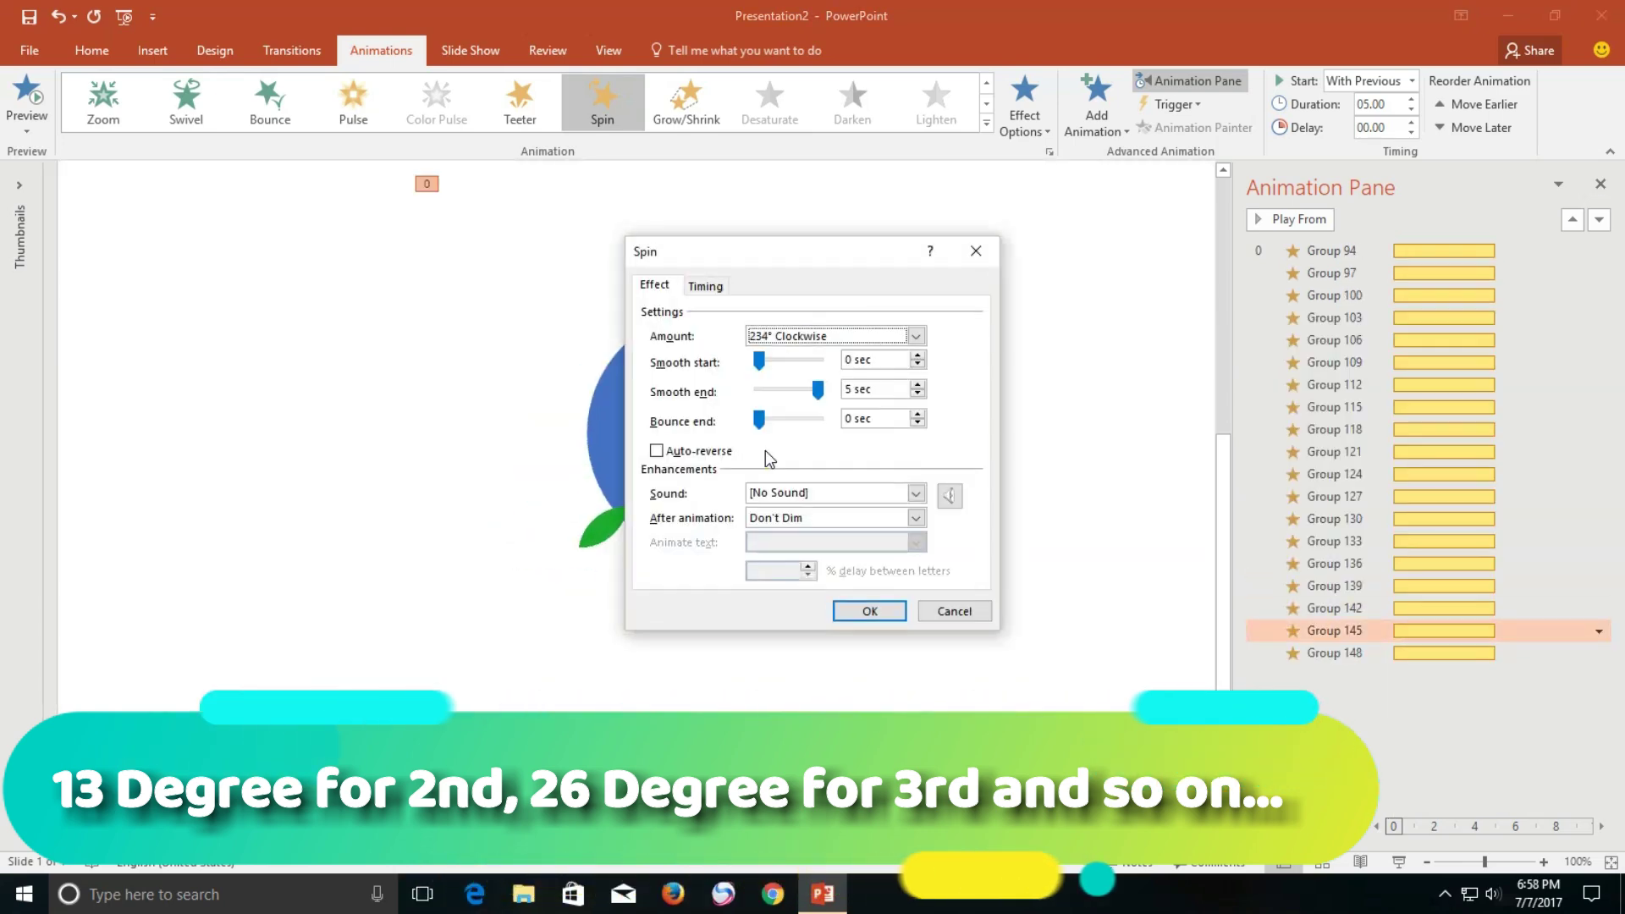
pyautogui.click(915, 336)
pyautogui.write('247')
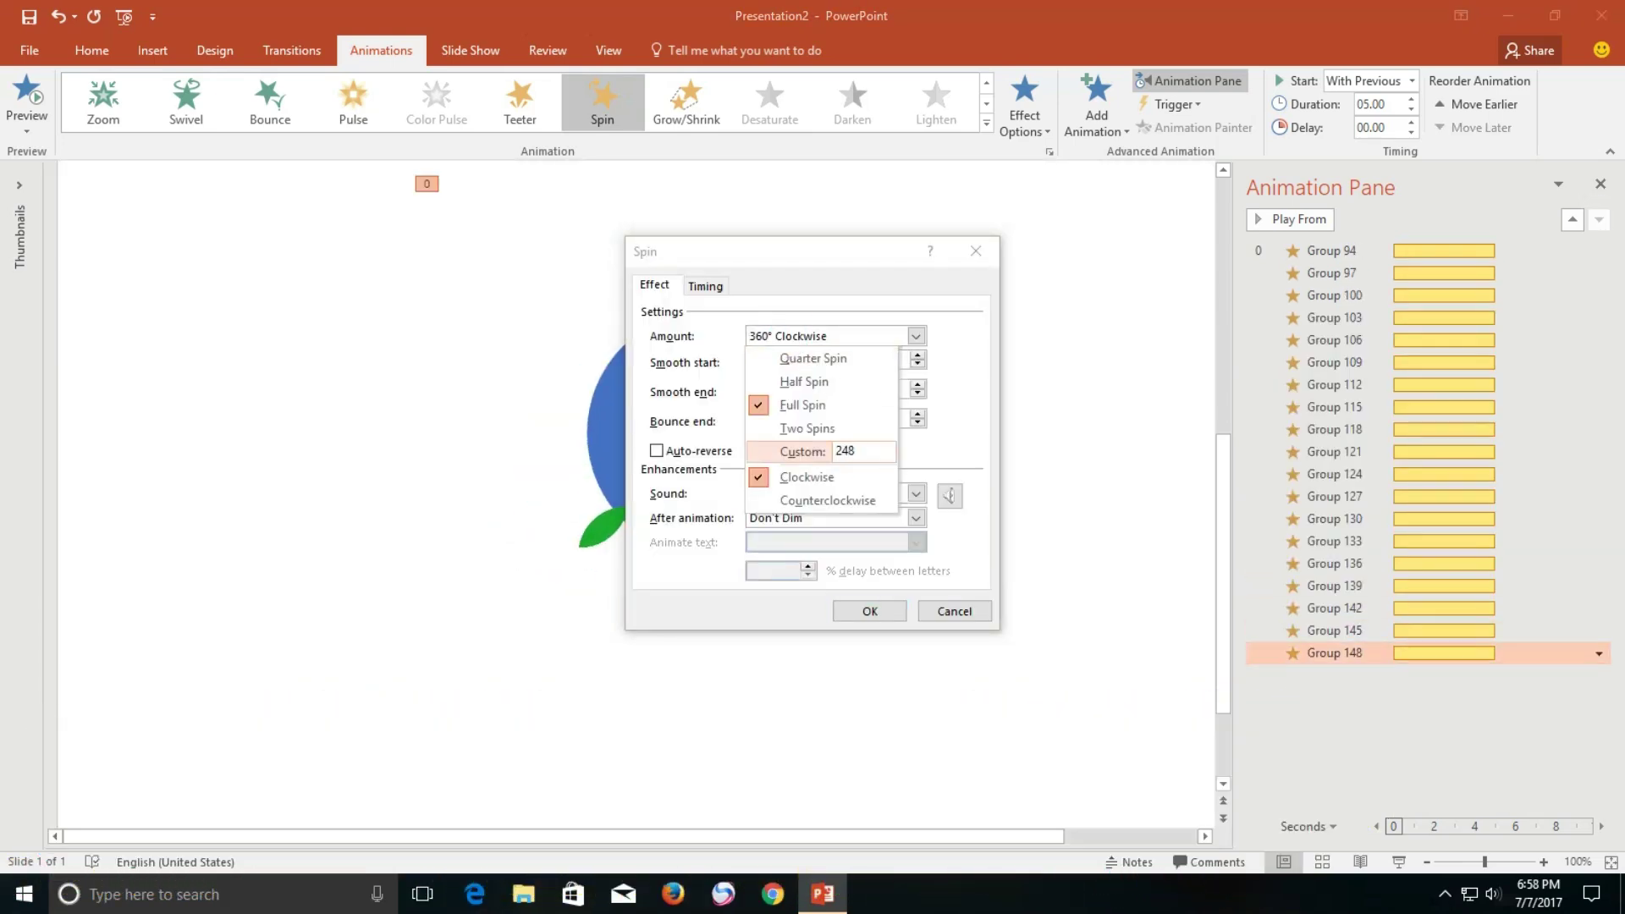
pyautogui.press('Return')
pyautogui.press('Return')
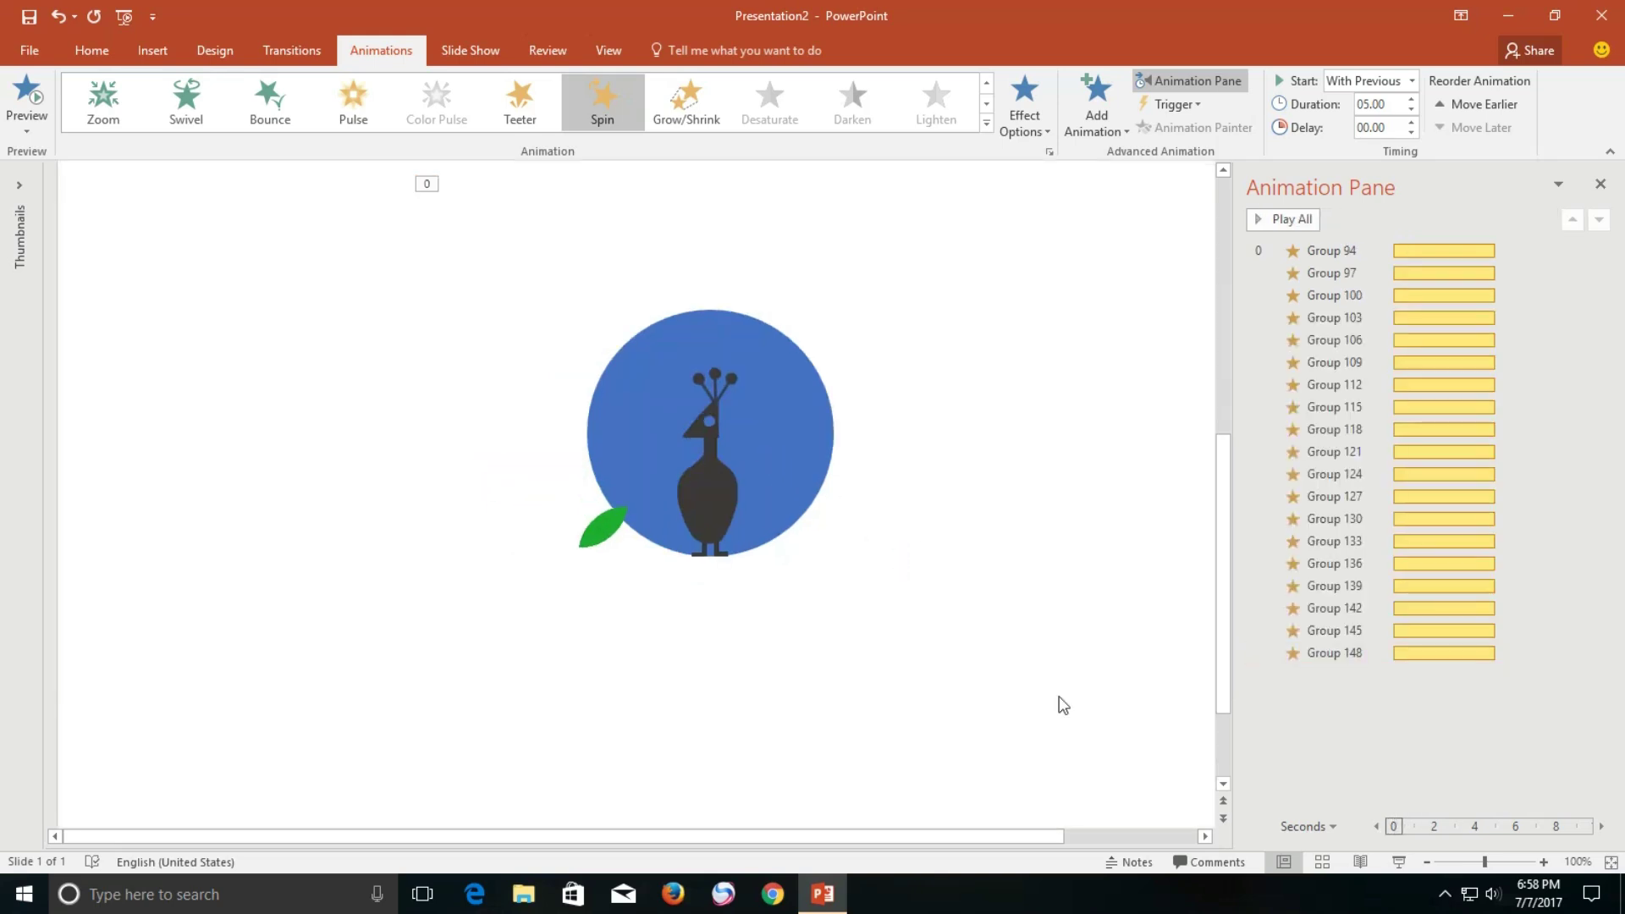
pyautogui.click(1396, 859)
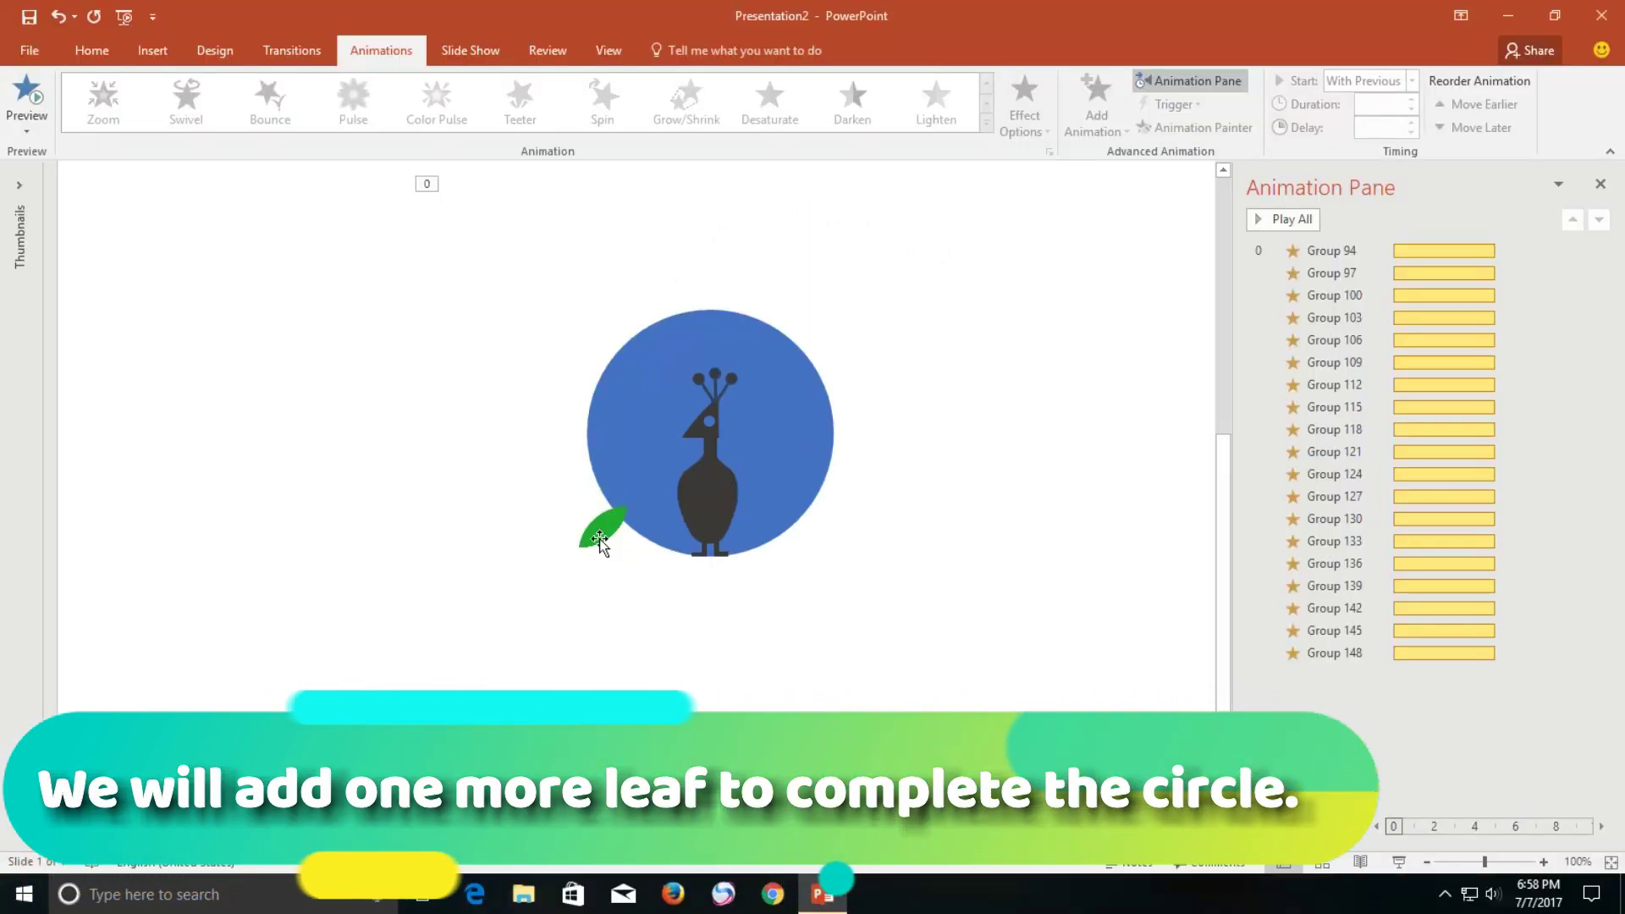
pyautogui.click(595, 531)
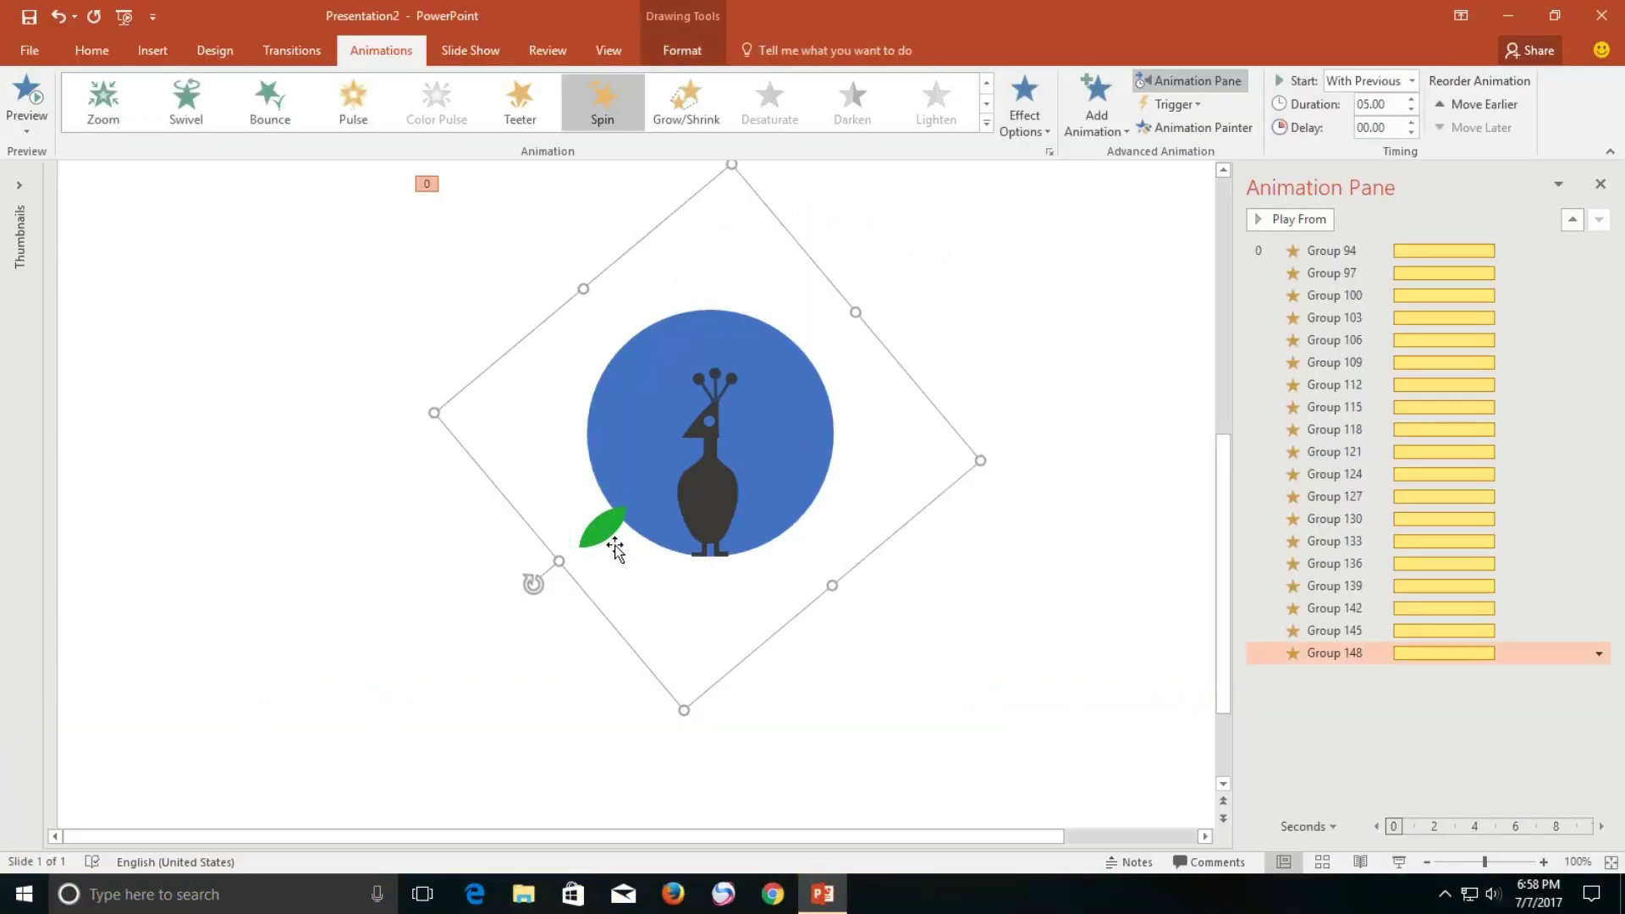
# Duplicate the leaf and place the copy over the original
pyautogui.hotkey('ctrl', 'c')
pyautogui.hotkey('ctrl', 'v')
pyautogui.moveTo(615, 545); pyautogui.dragTo(605, 531)
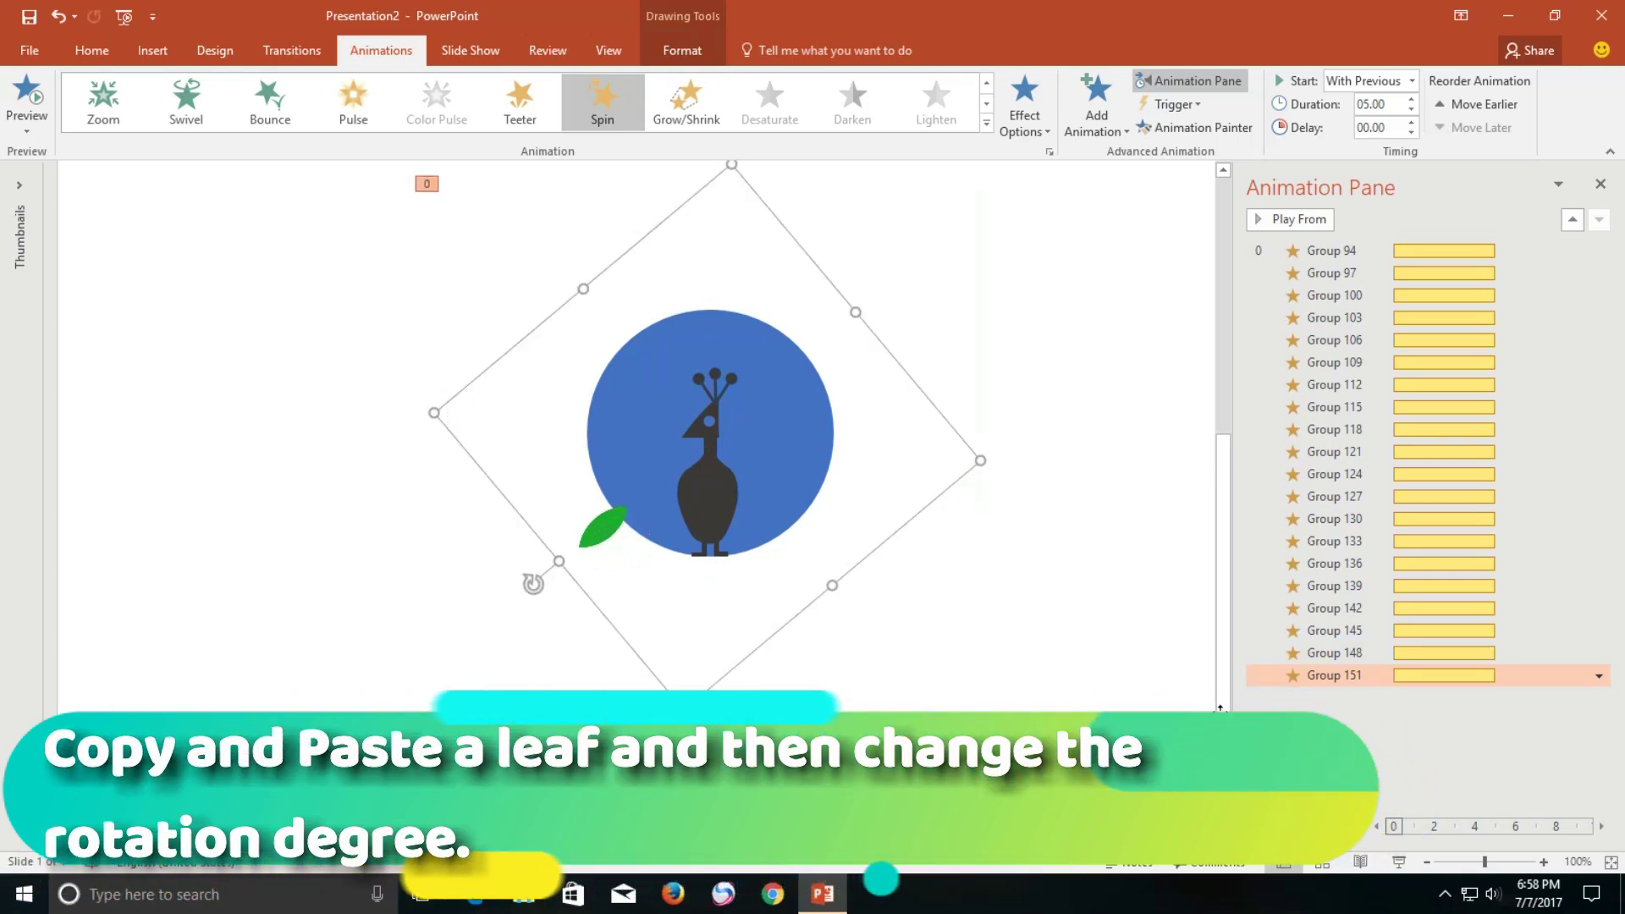
# Give Group 151 a custom 260° spin
pyautogui.doubleClick(1325, 675)
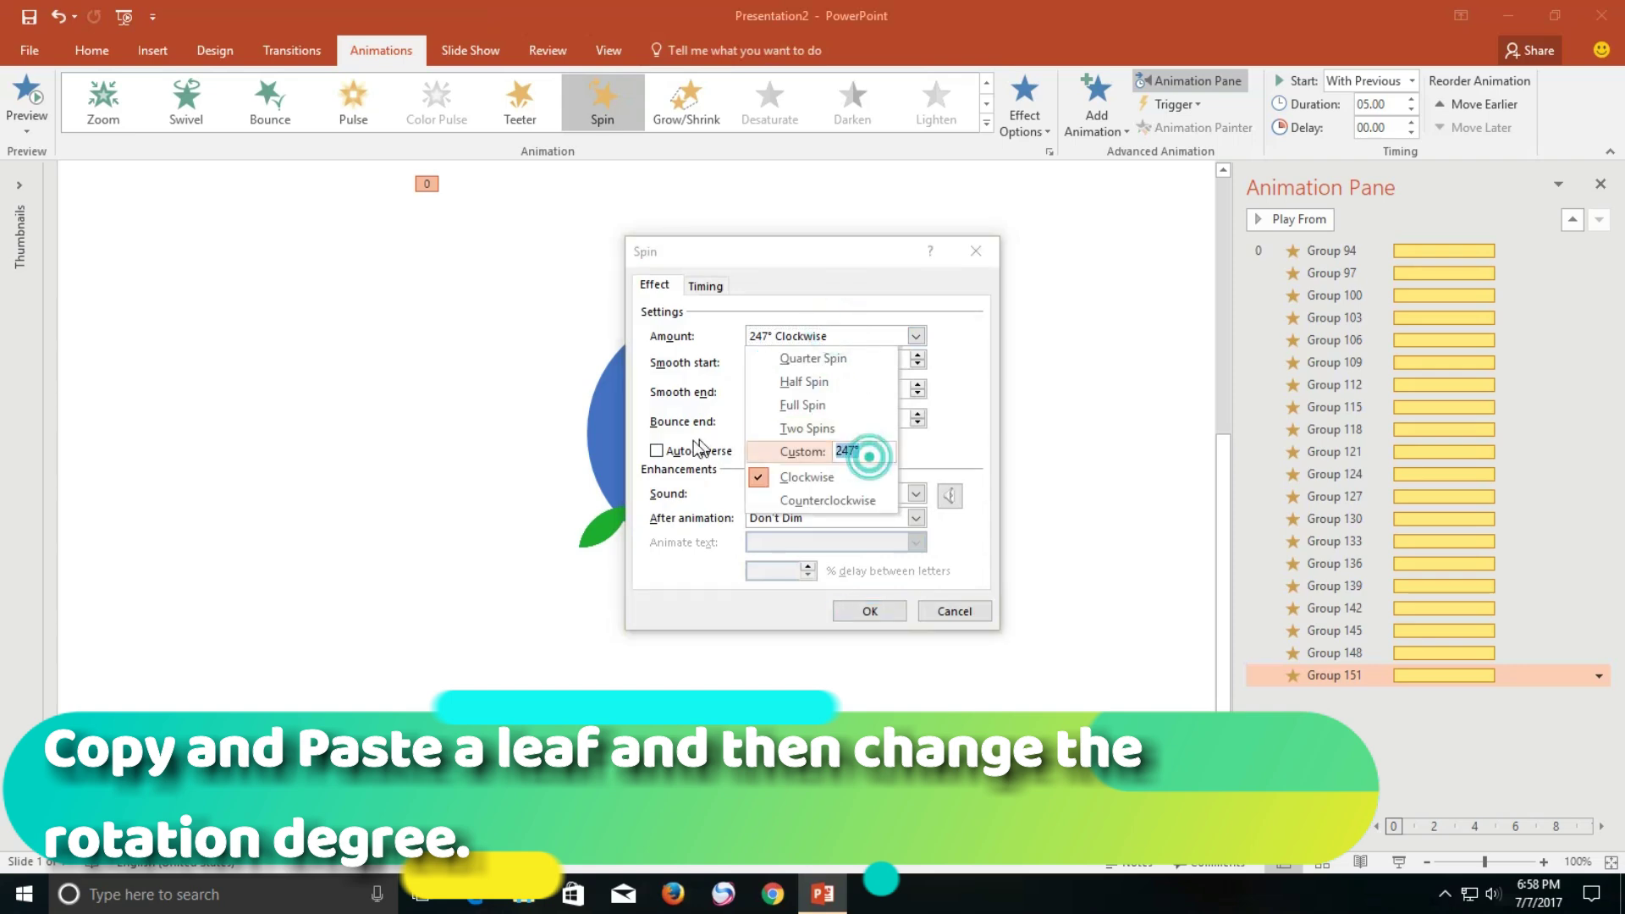
pyautogui.write('26')
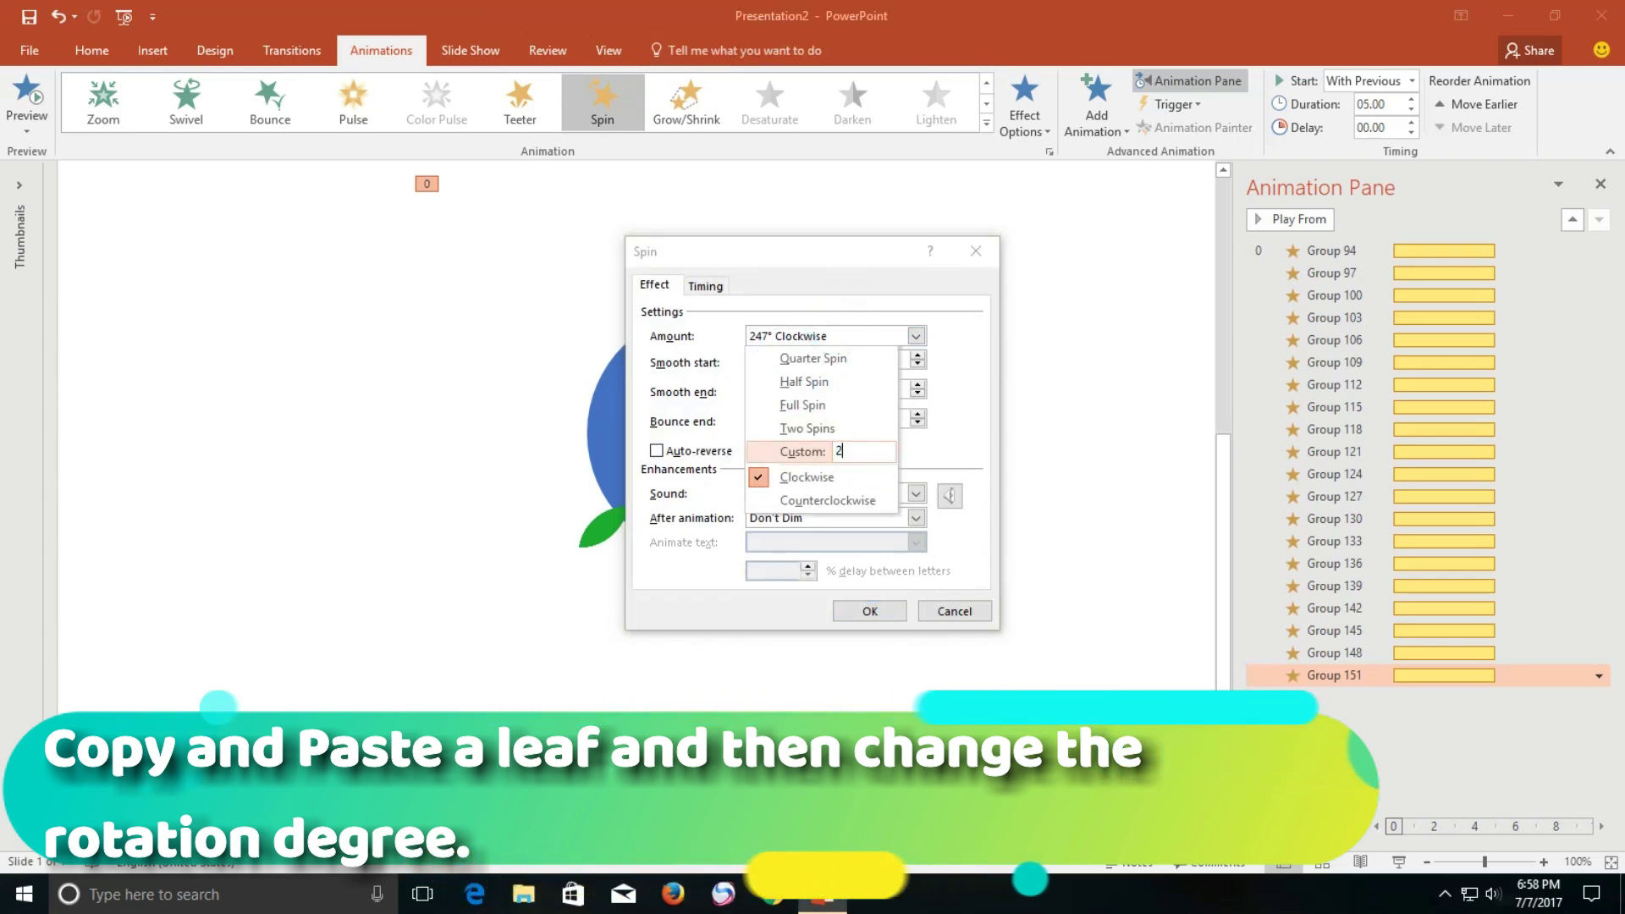
pyautogui.write('0')
pyautogui.press('Return')
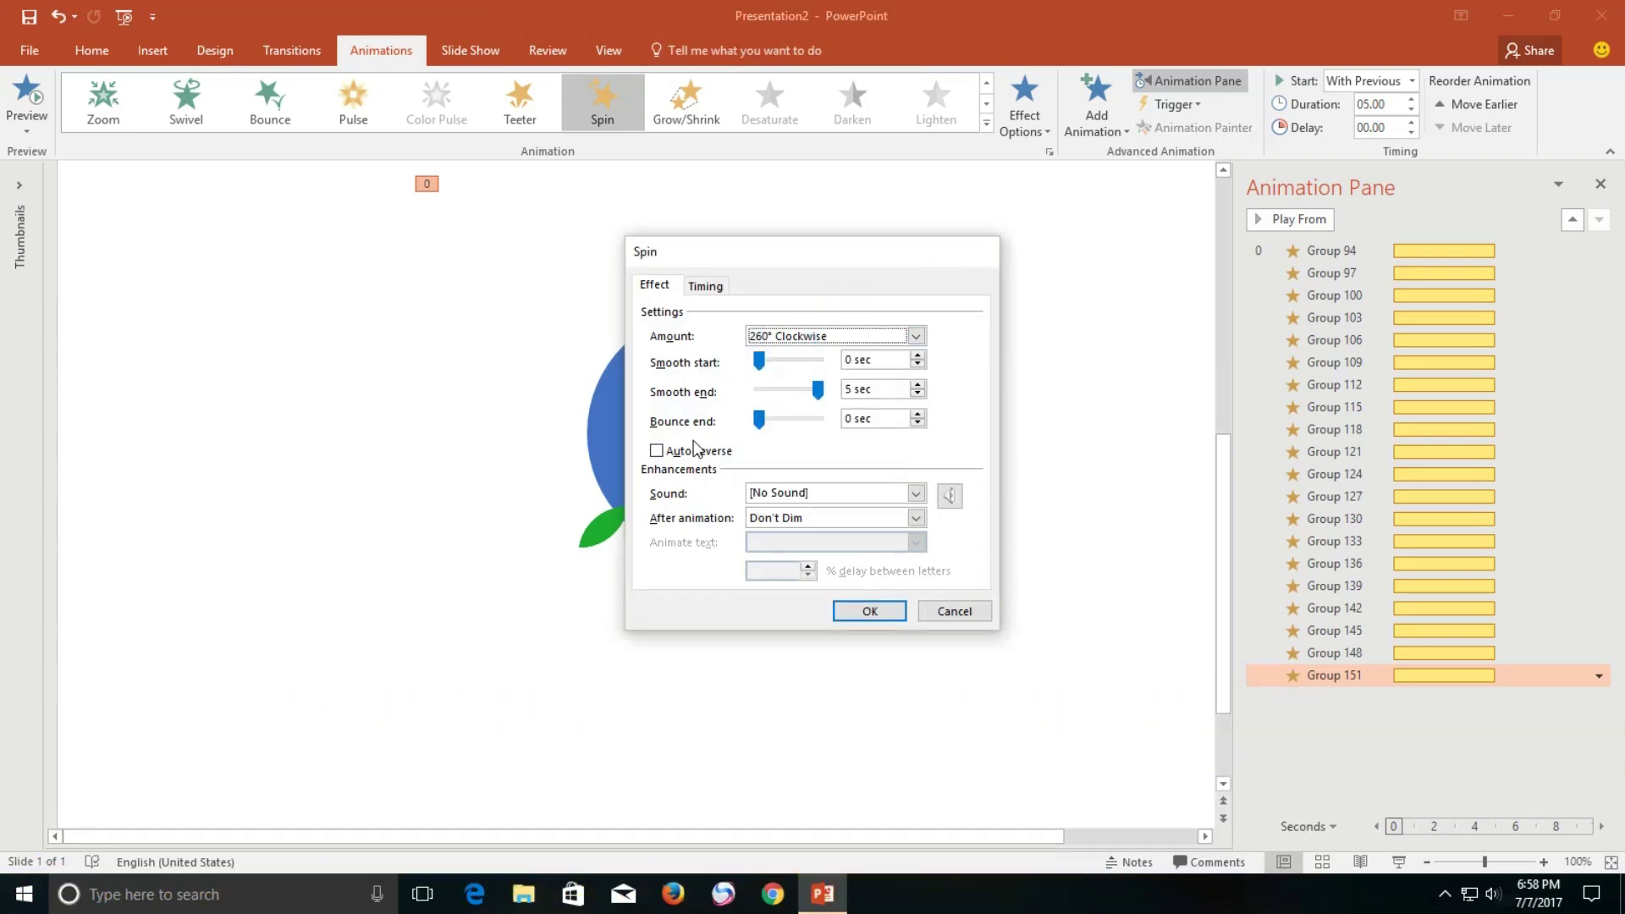
pyautogui.press('Return')
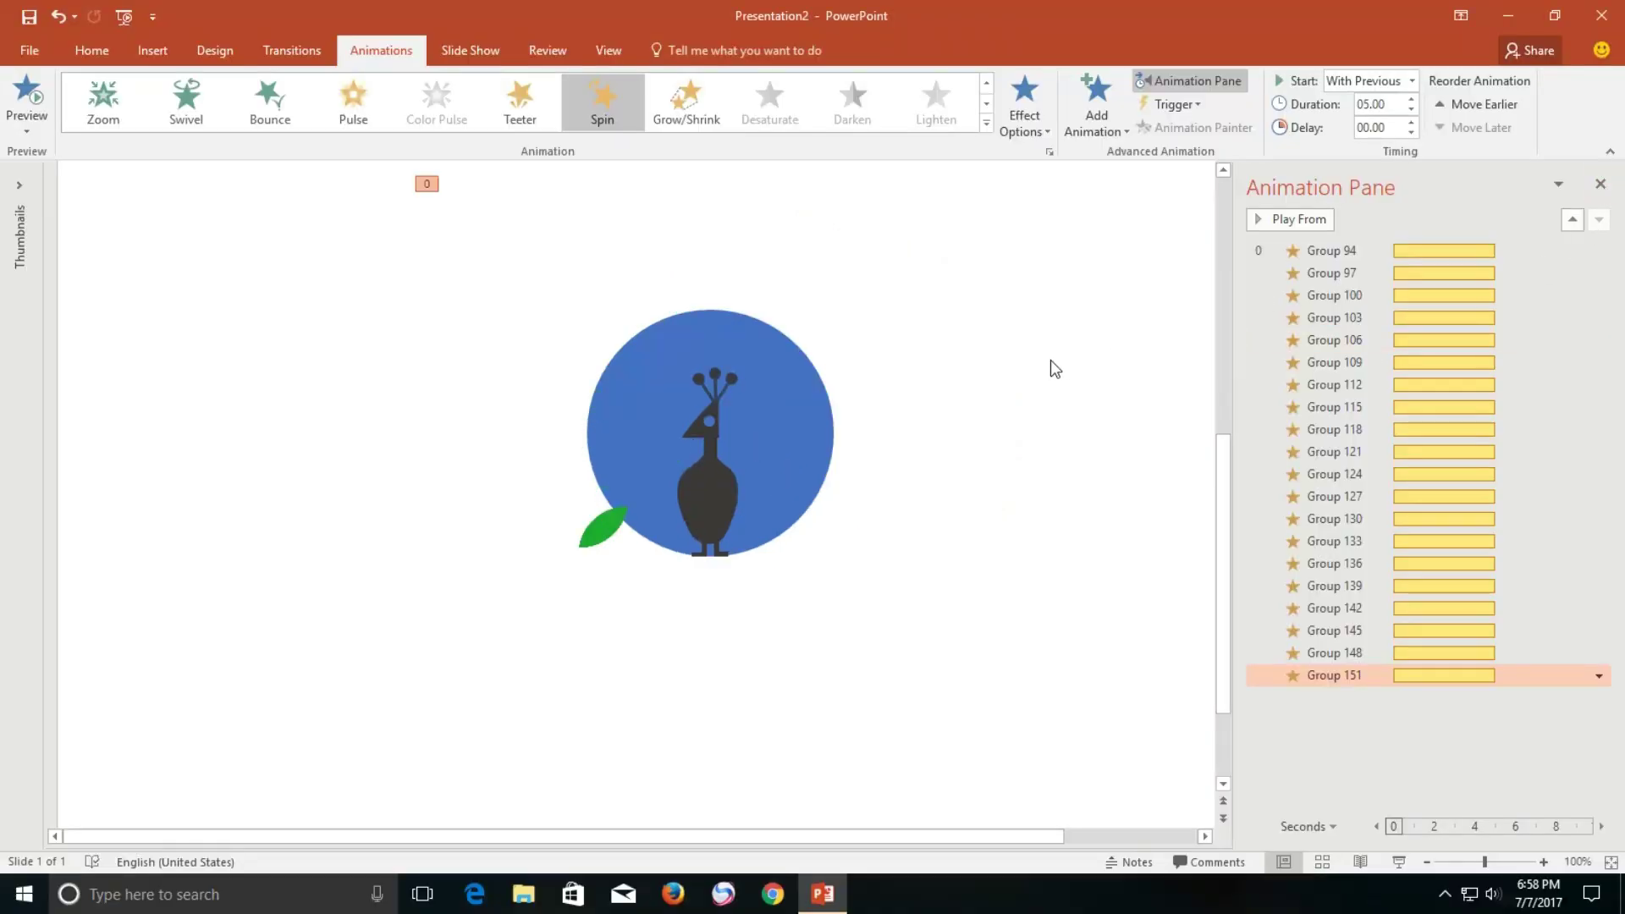
# Set the slide background to light gold (Gold, Lighter 80%)
pyautogui.scroll(-3, 1105, 322)
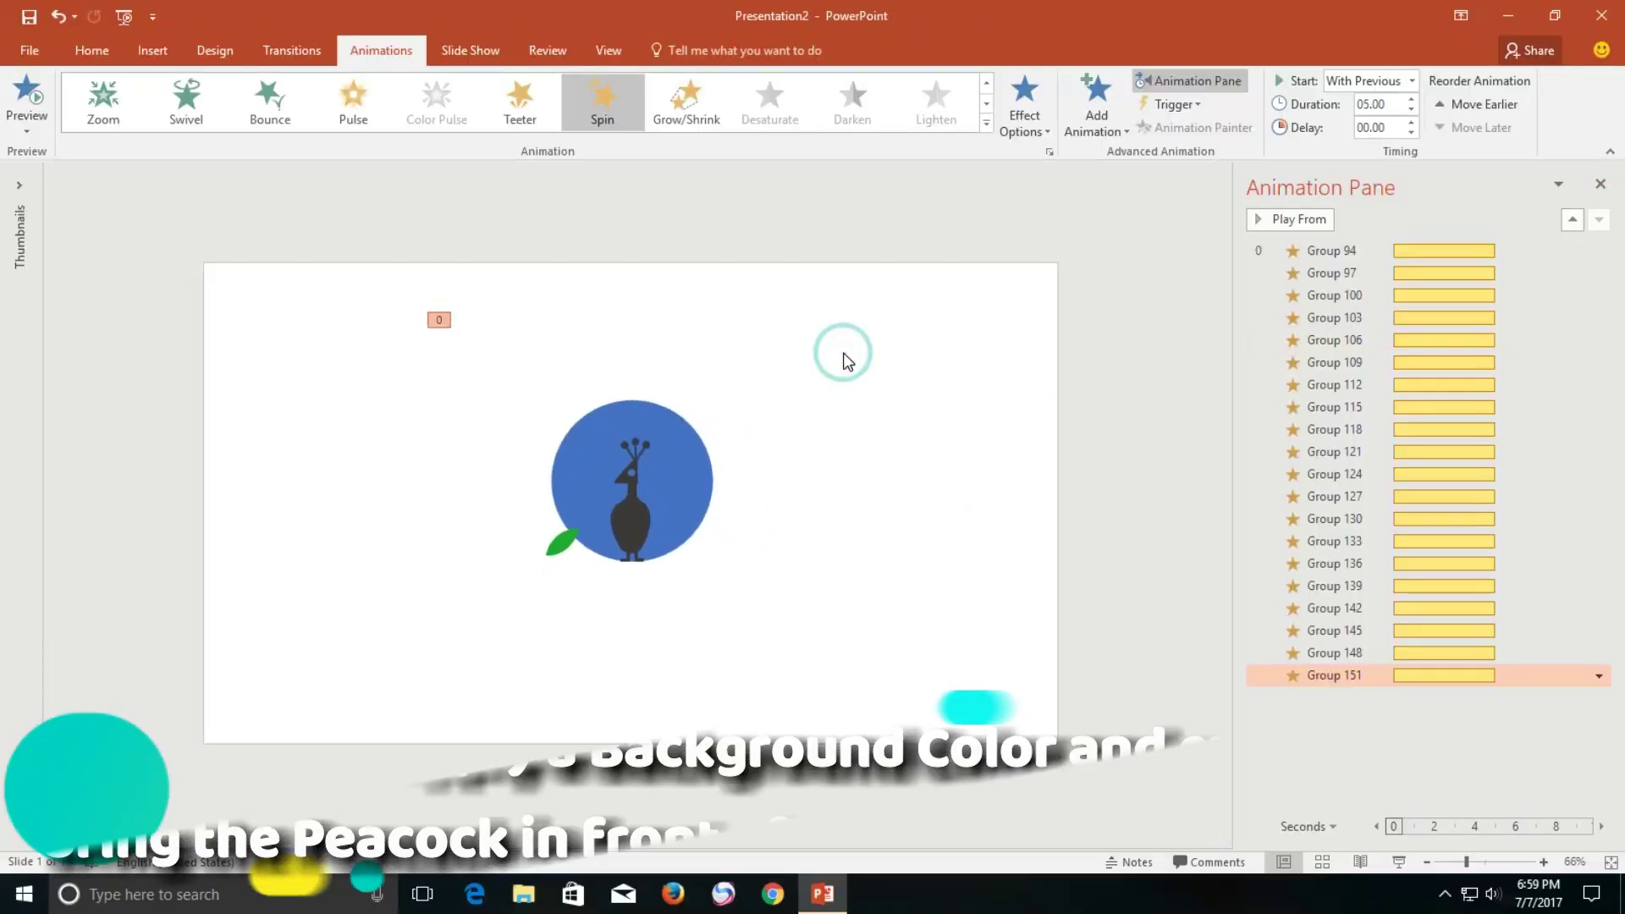
pyautogui.rightClick(843, 359)
pyautogui.click(906, 513)
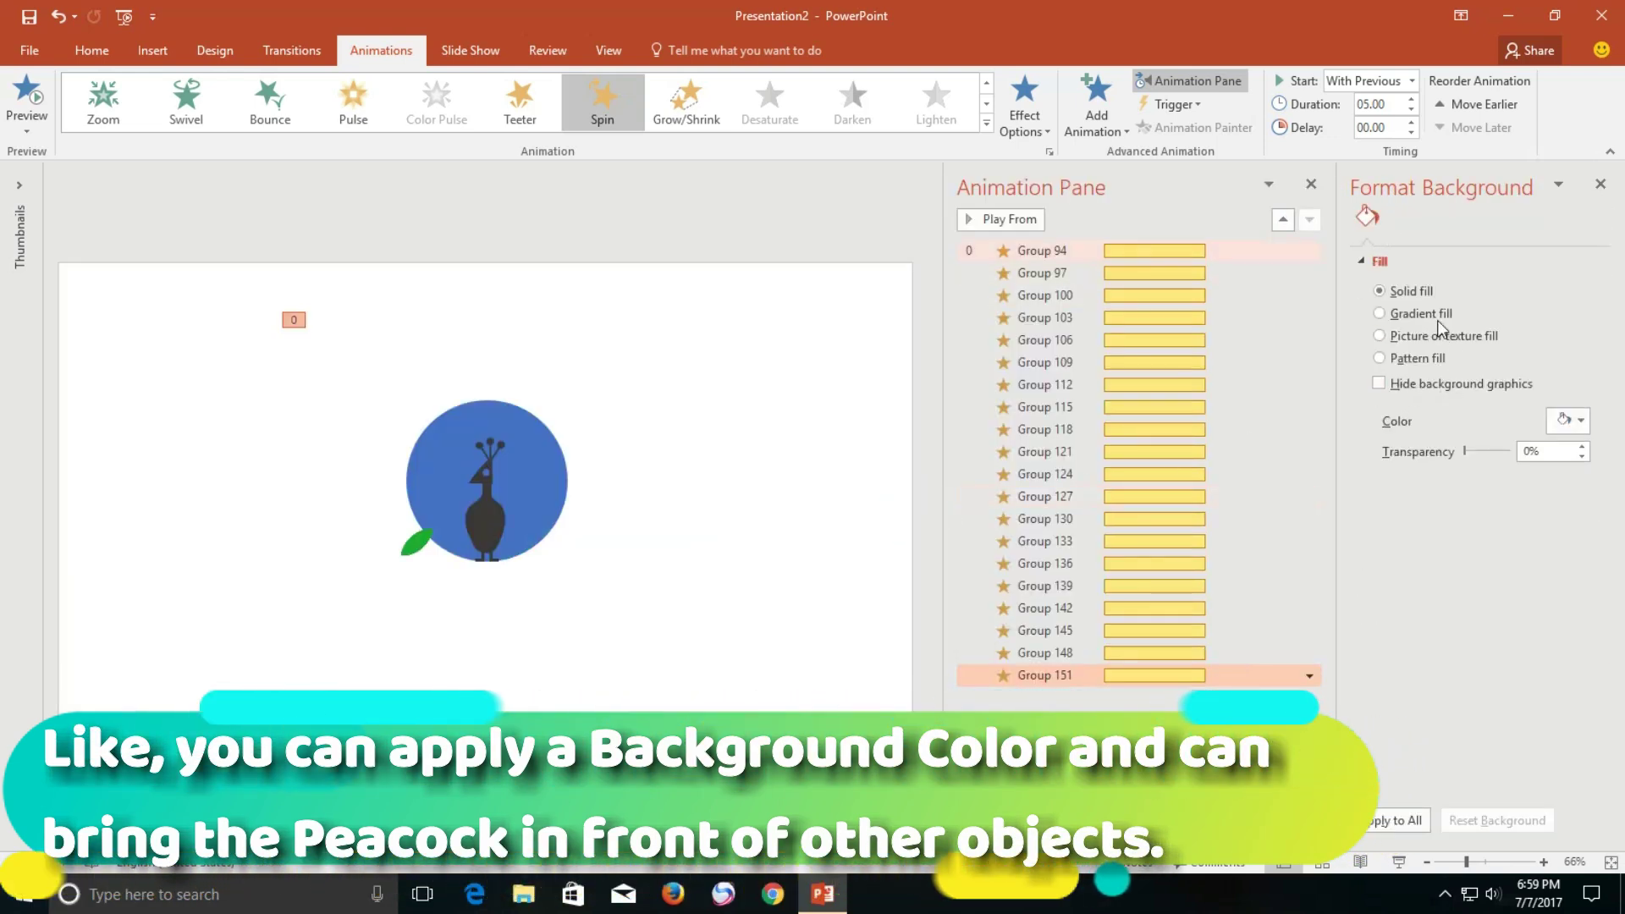
pyautogui.click(1580, 420)
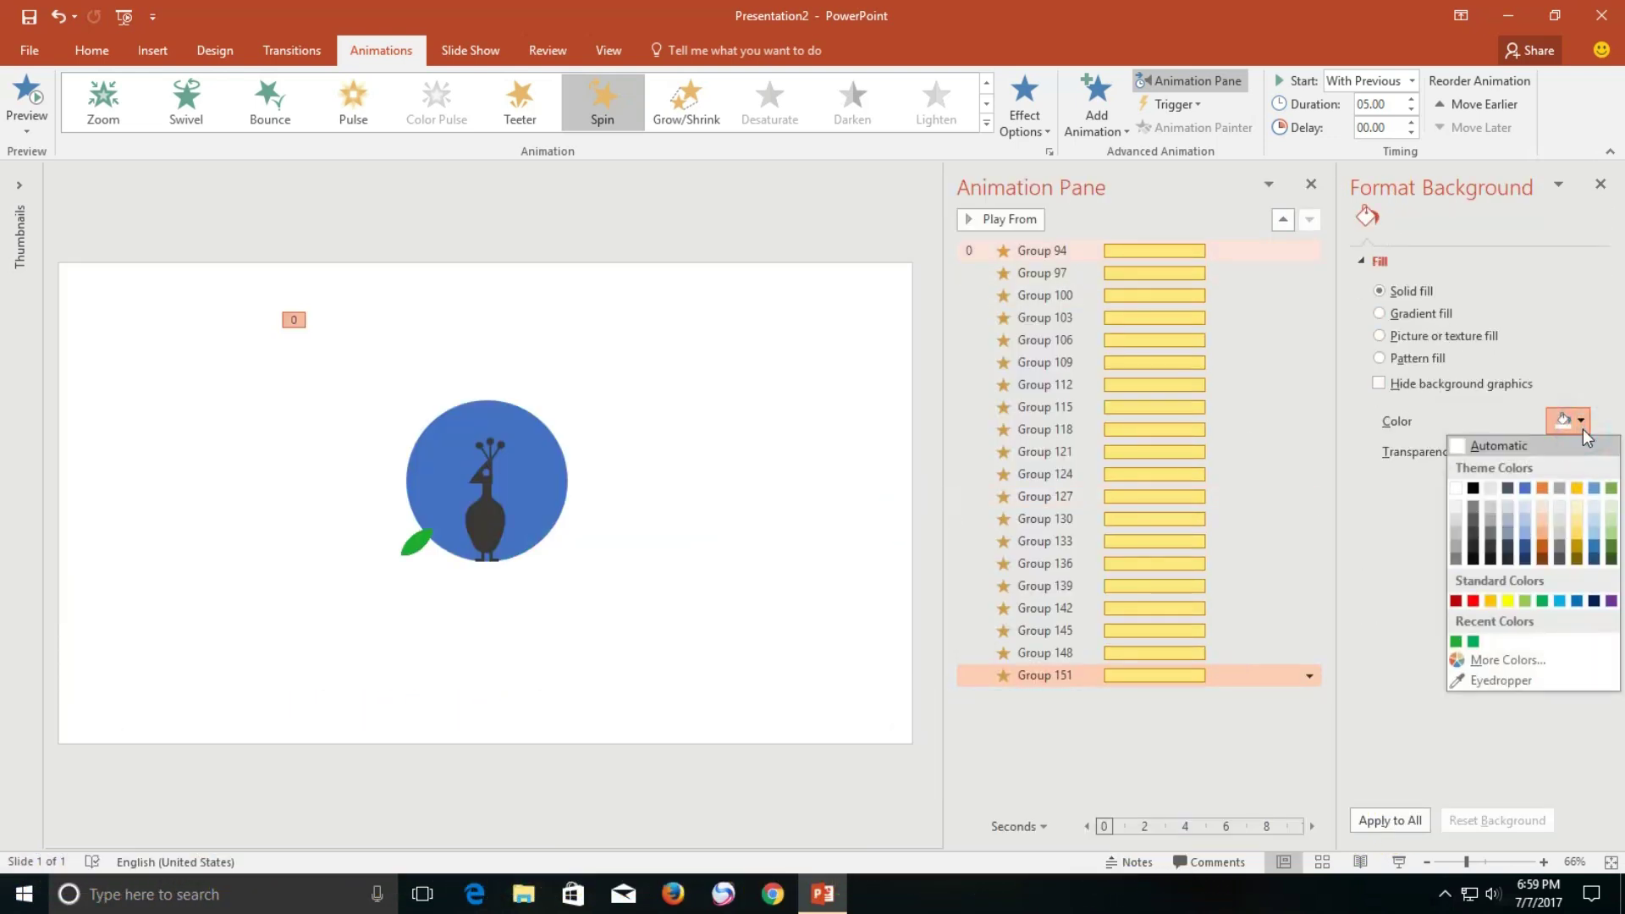
pyautogui.click(1578, 507)
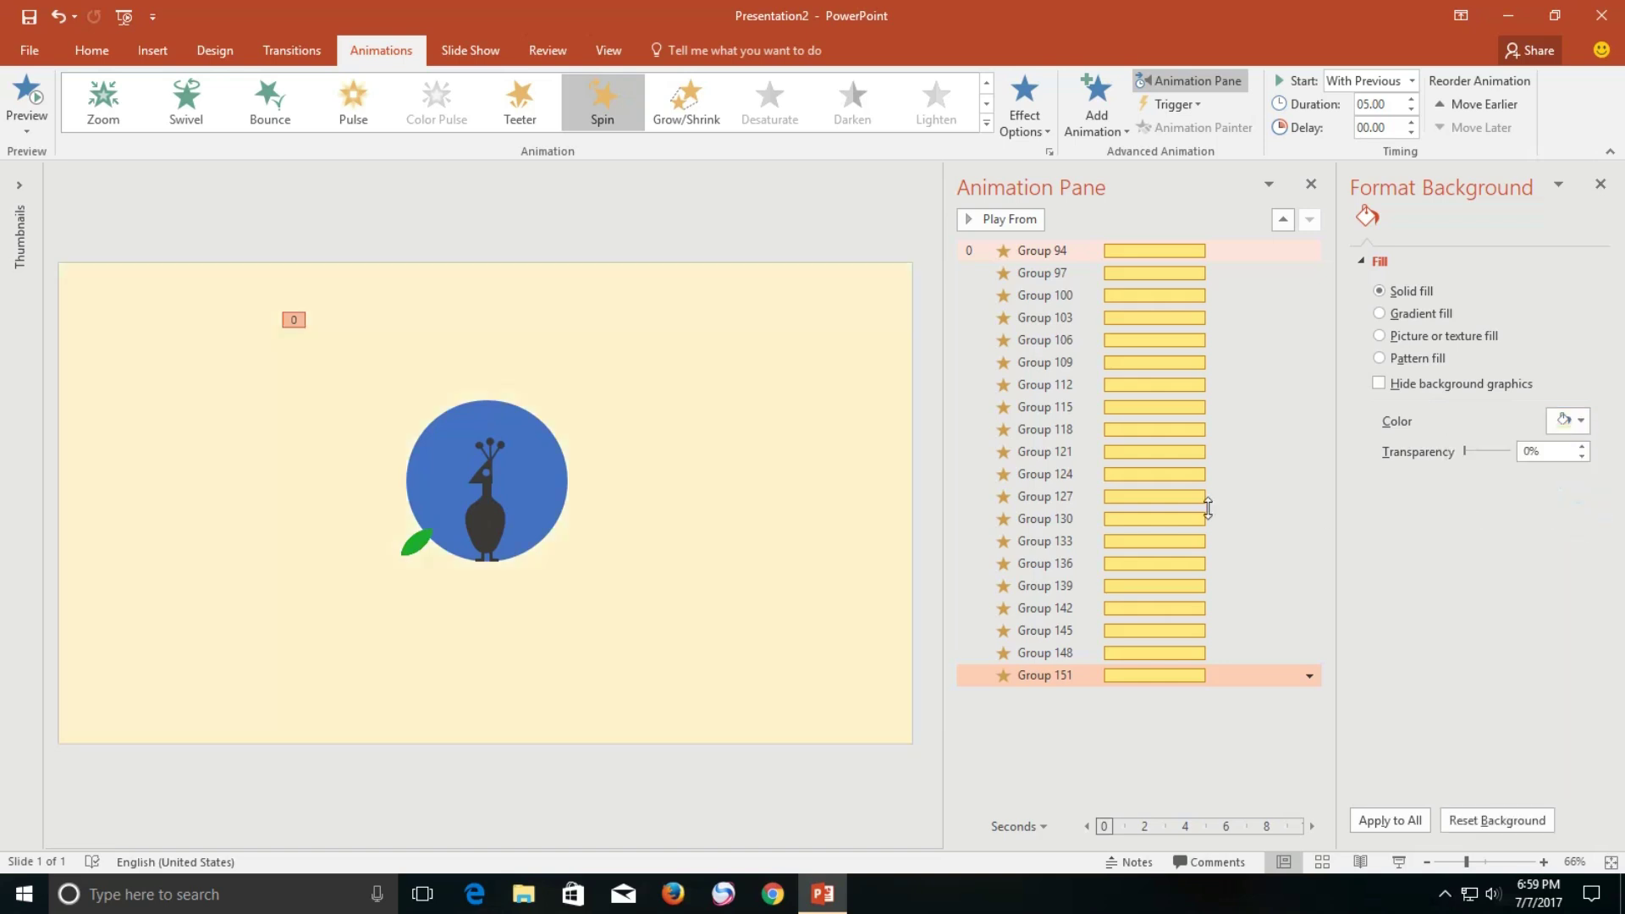
# Fill the circle behind the peacock with the same Gold, Lighter 80%
pyautogui.click(526, 441)
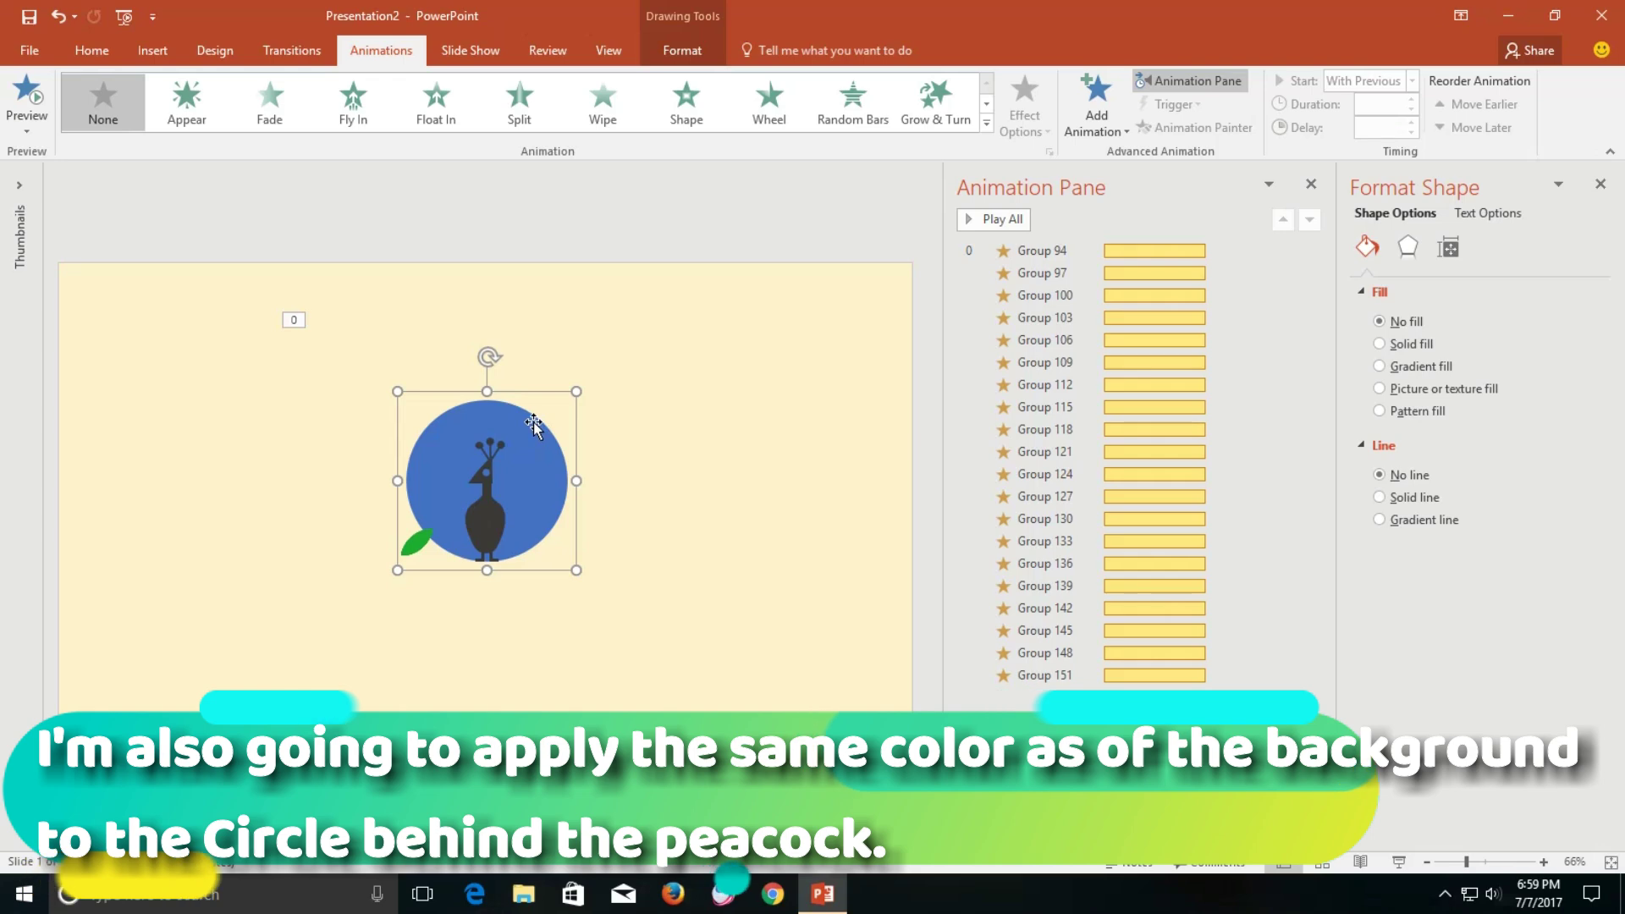
pyautogui.click(533, 431)
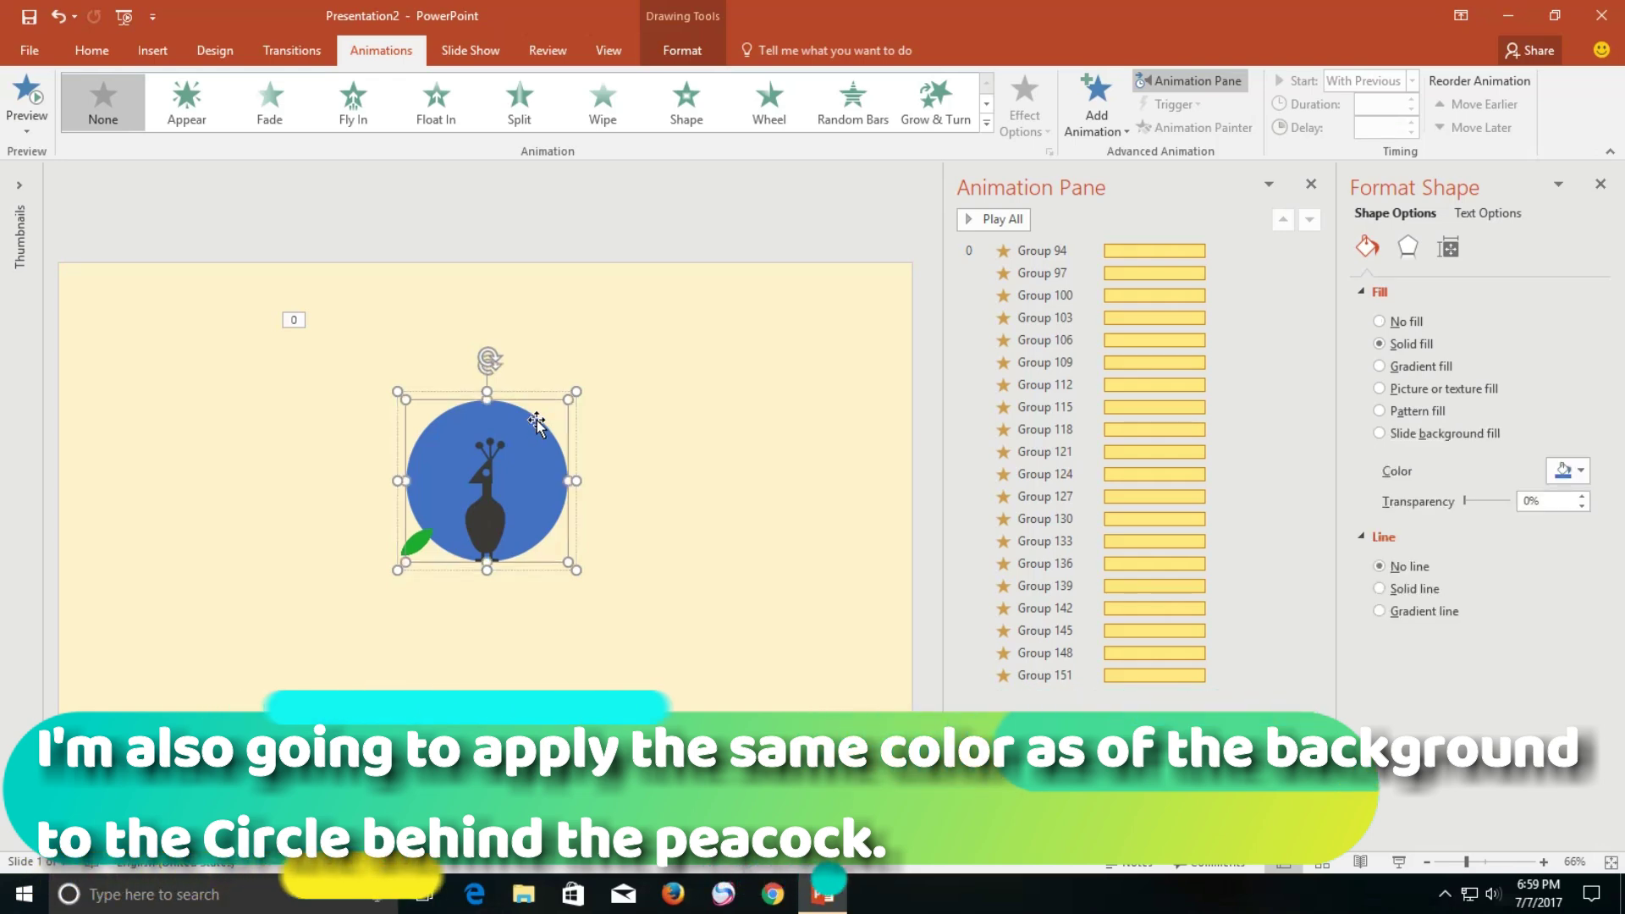
pyautogui.click(1581, 481)
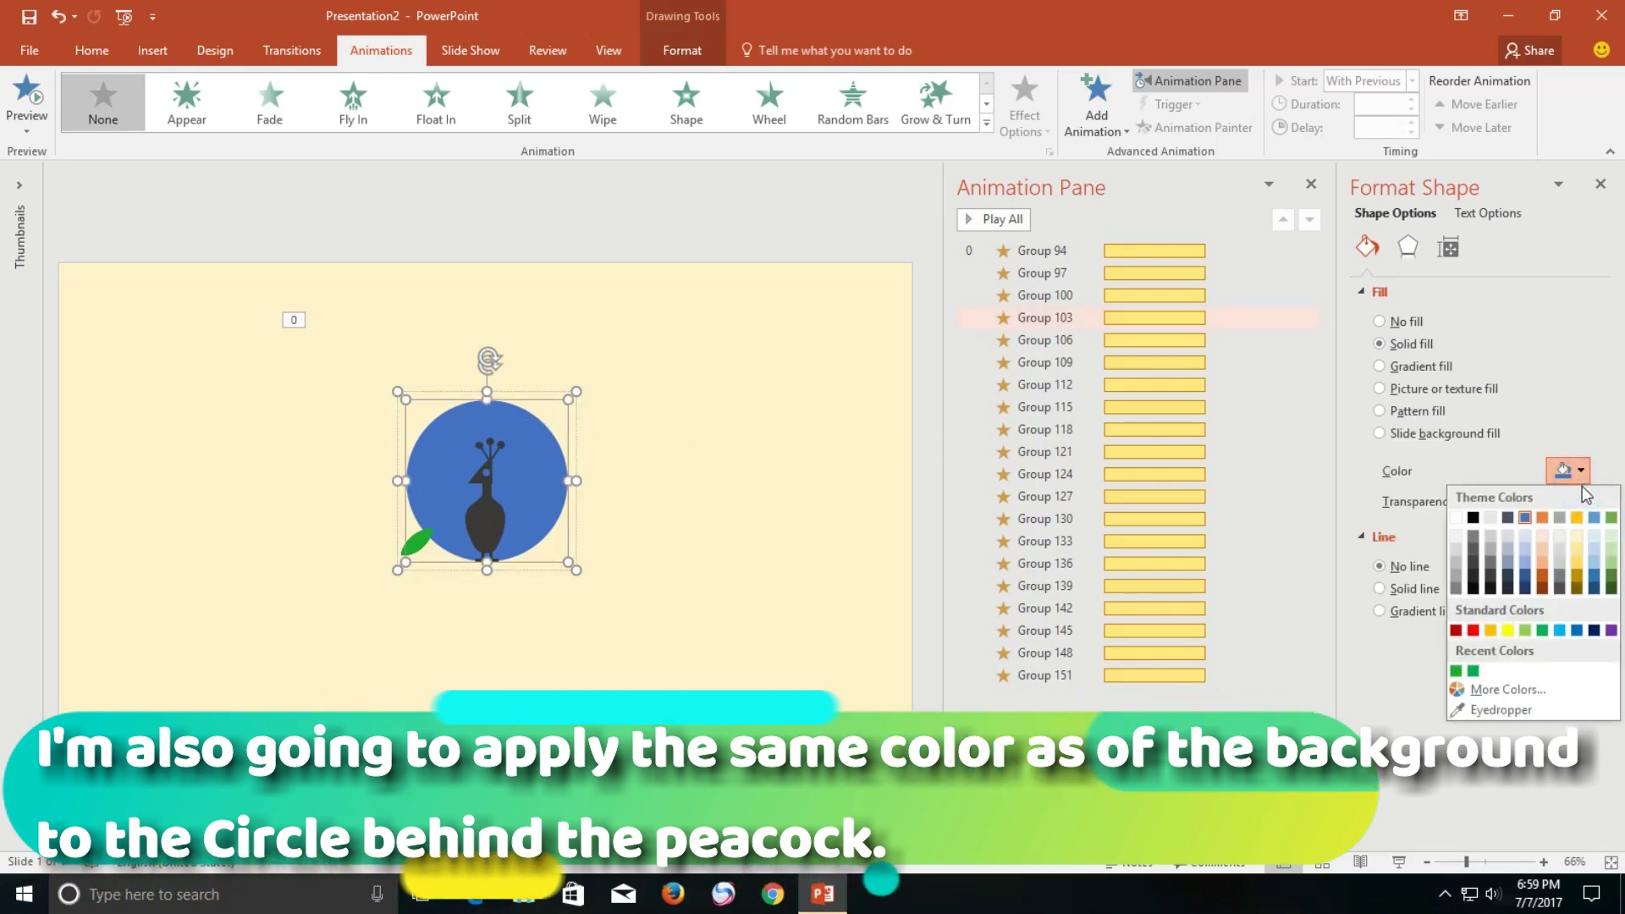
pyautogui.click(1577, 540)
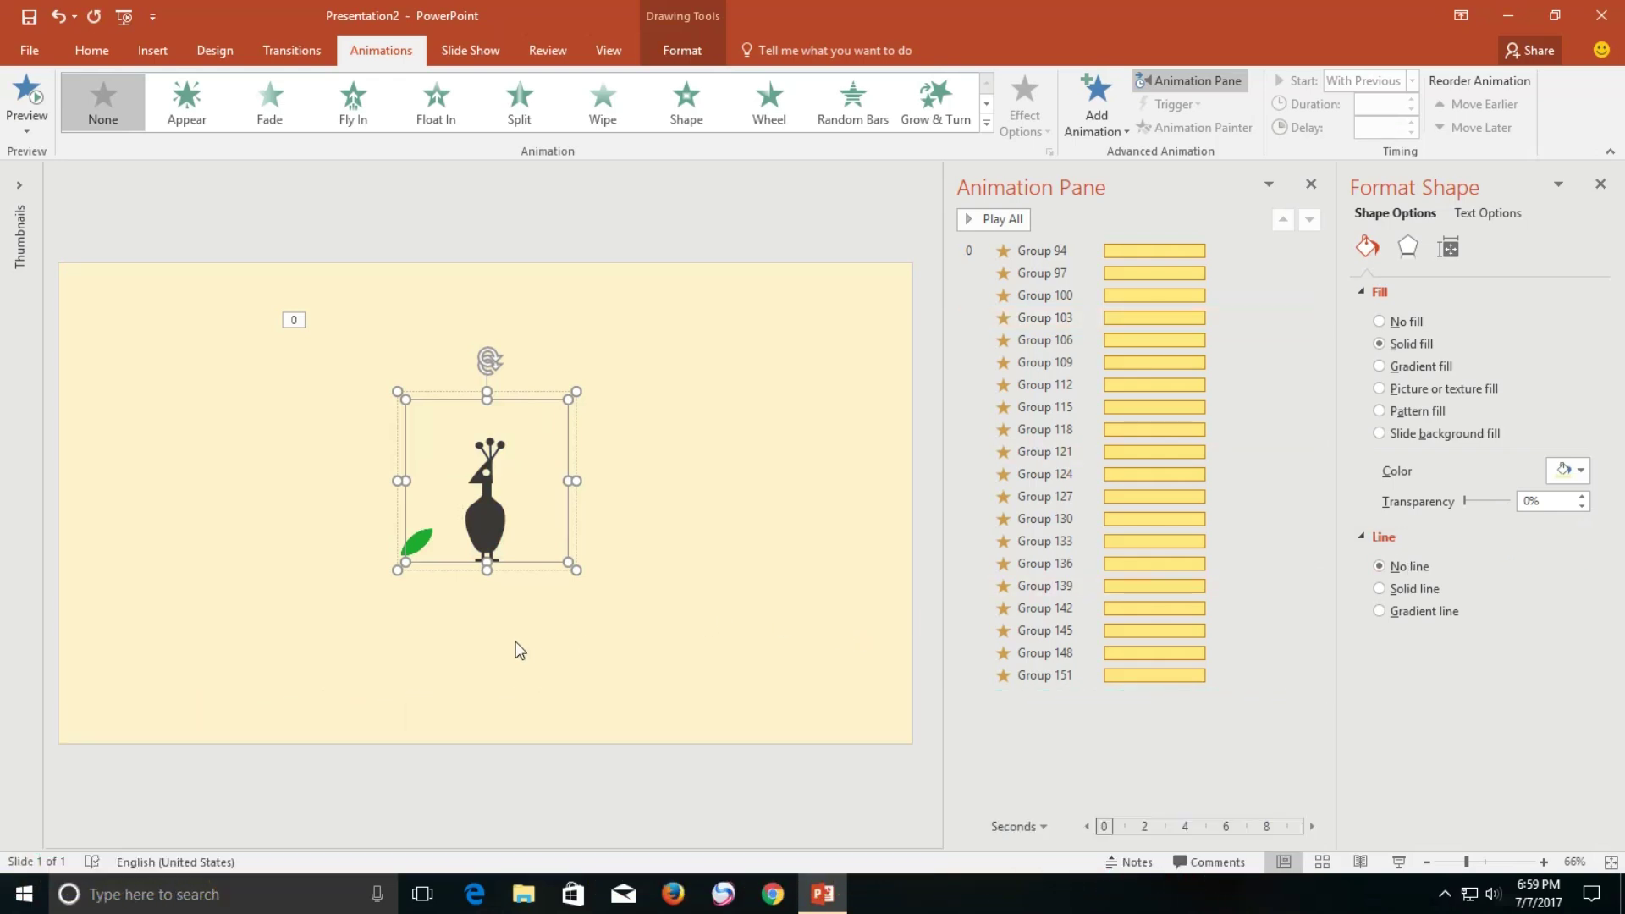
pyautogui.click(518, 648)
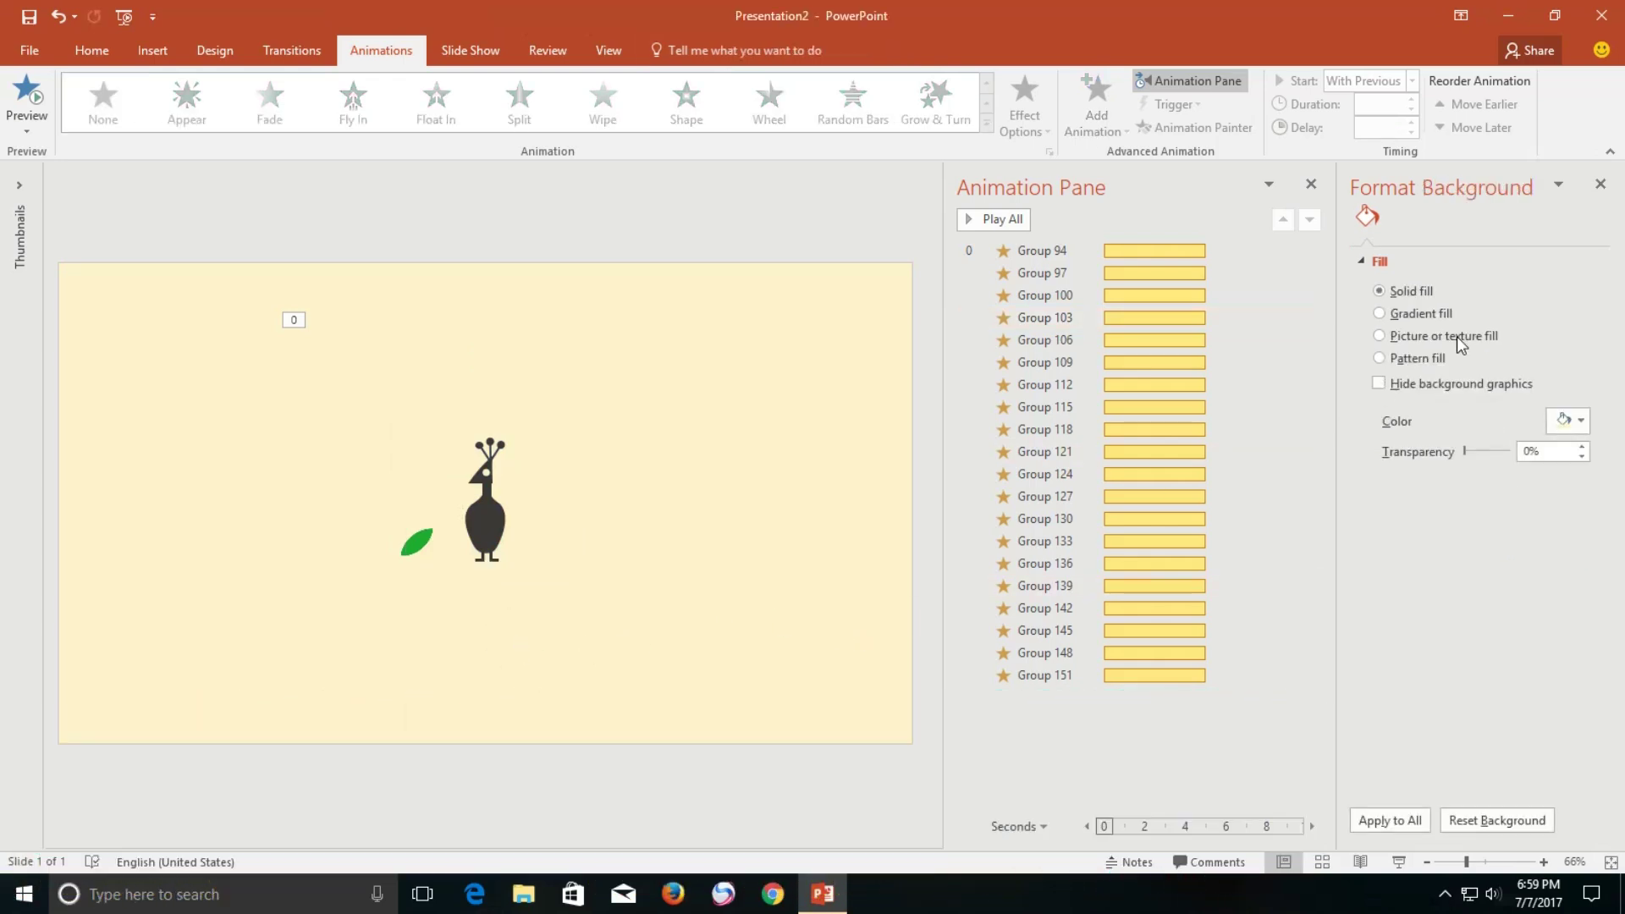
# Close the side panes and preview the slide show
pyautogui.click(1600, 185)
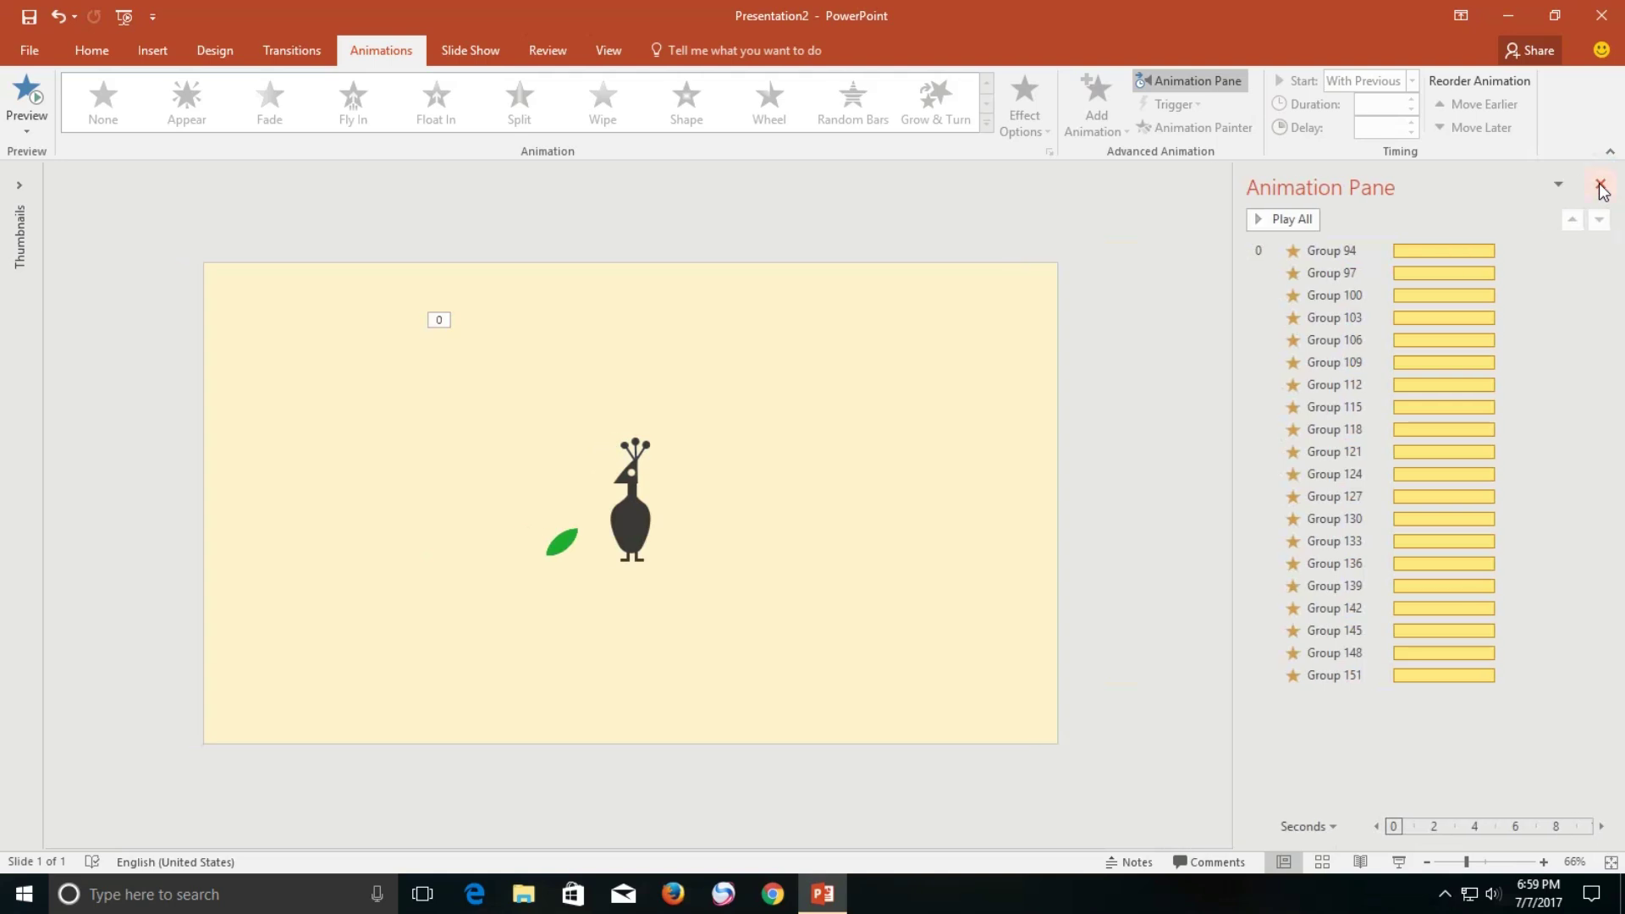
pyautogui.click(1601, 185)
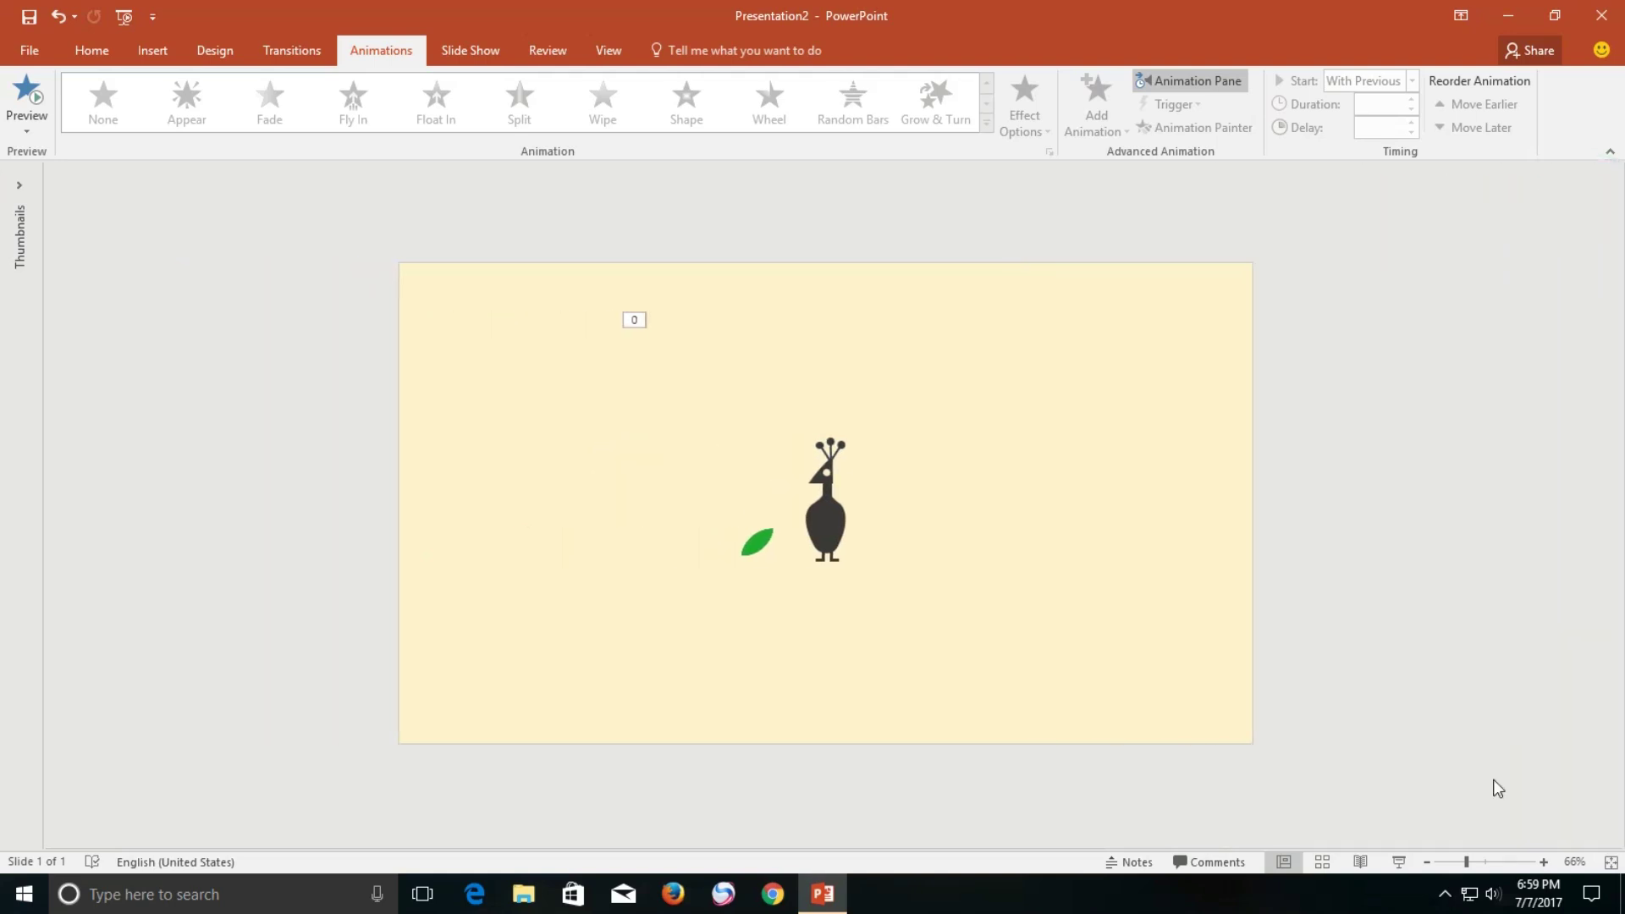
pyautogui.click(1401, 861)
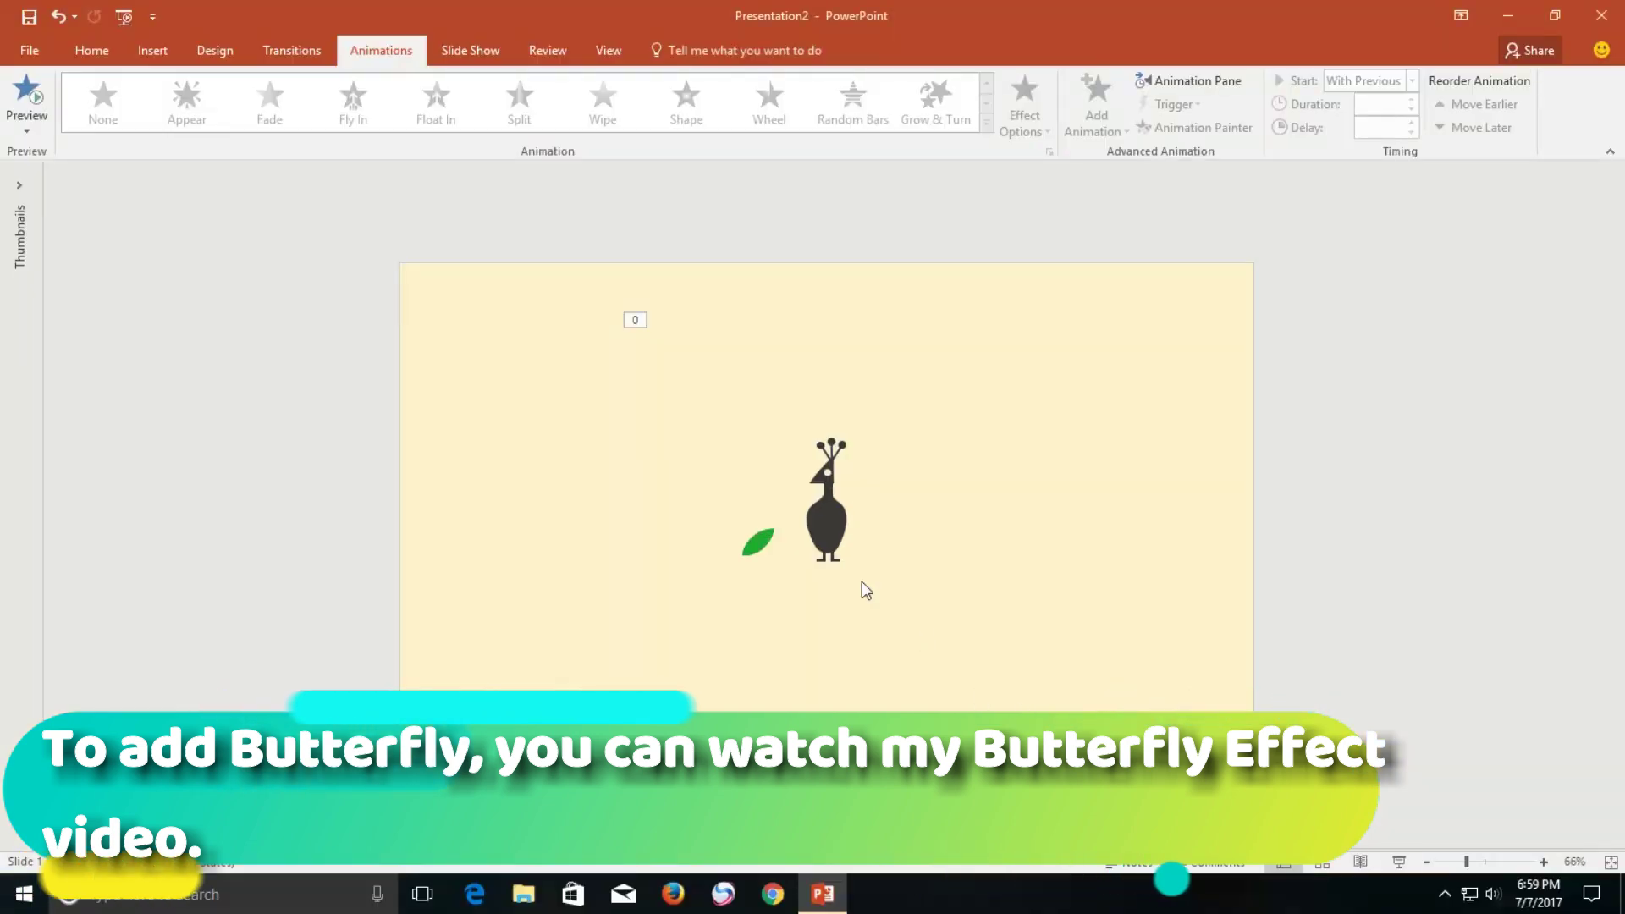
# Bring the peacock group to front and play the slide show again
pyautogui.click(825, 506)
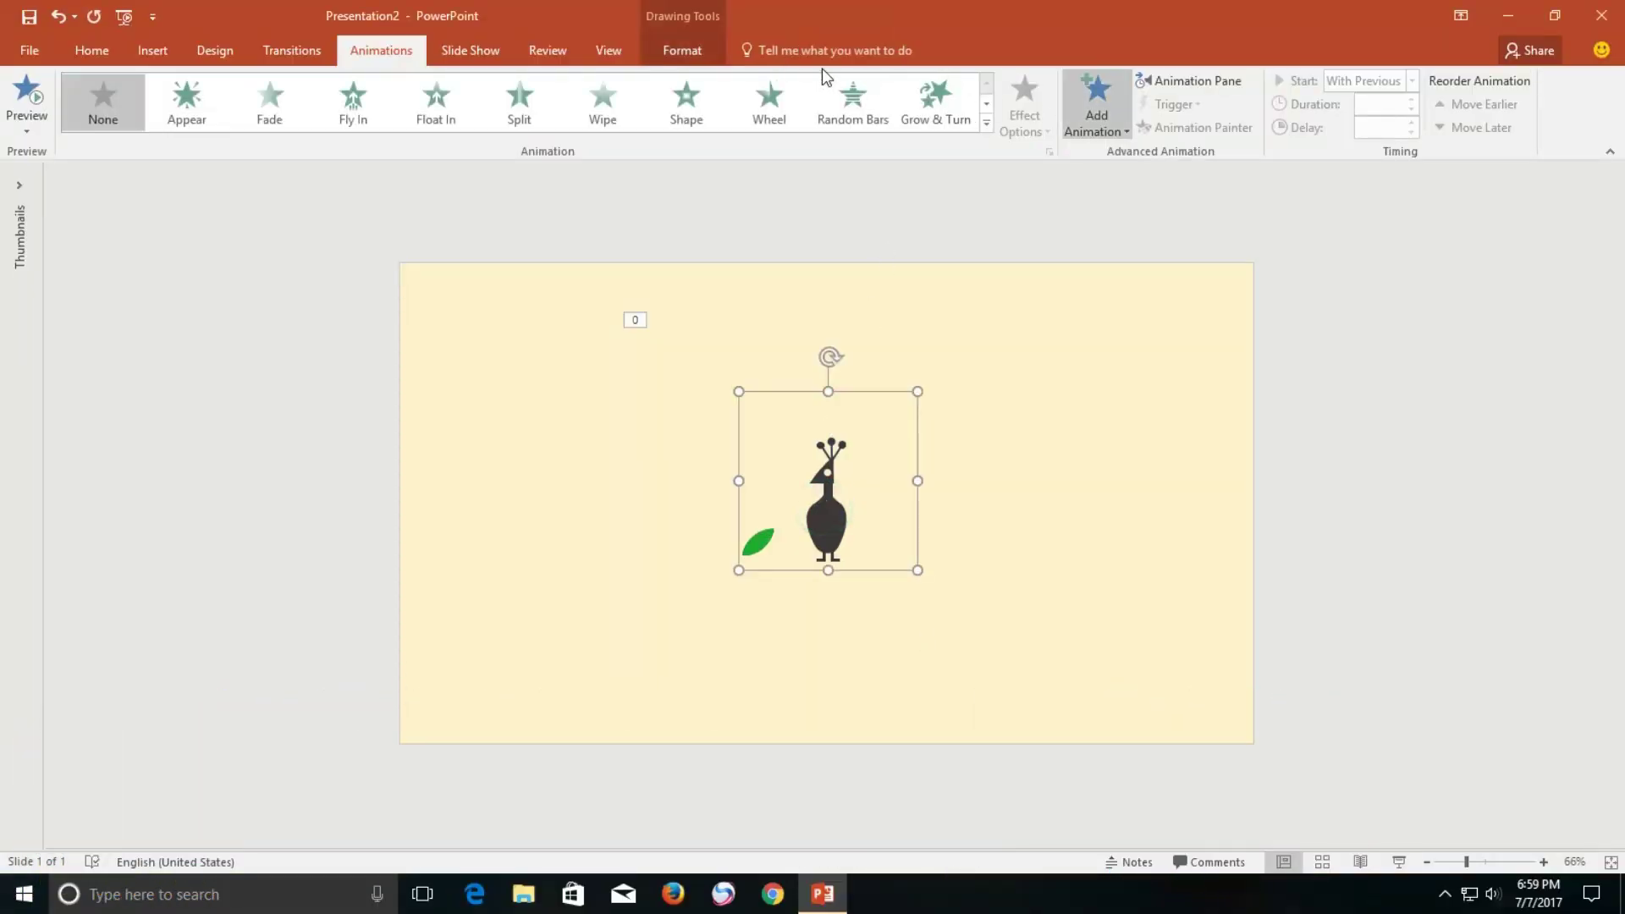
pyautogui.click(682, 51)
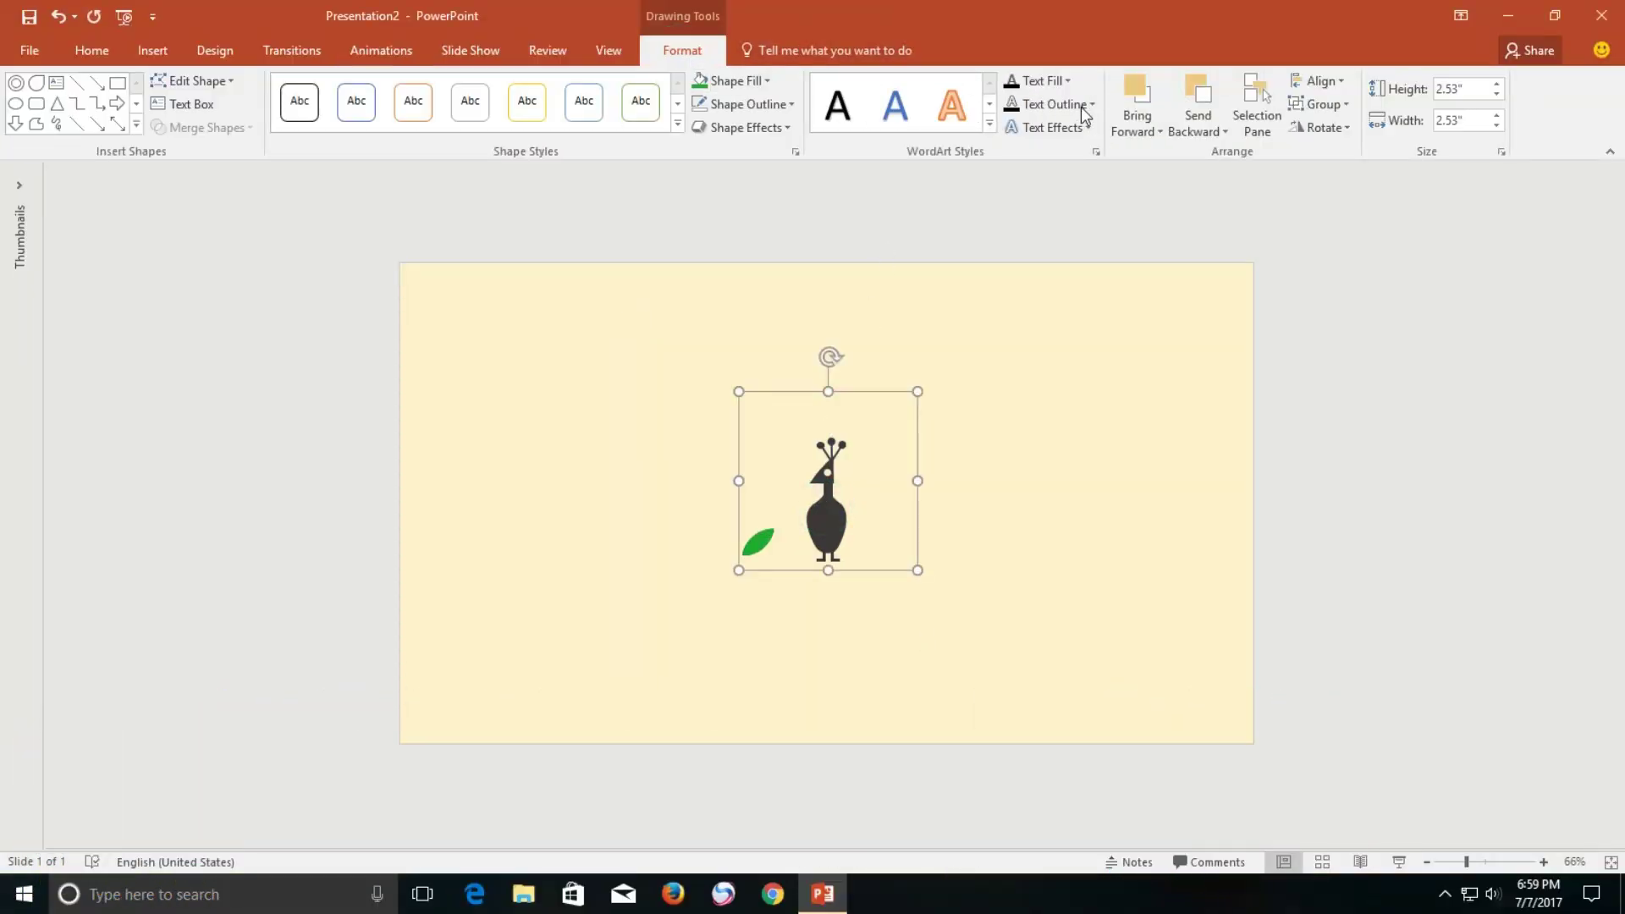
pyautogui.click(1136, 126)
pyautogui.click(1143, 179)
pyautogui.click(1399, 861)
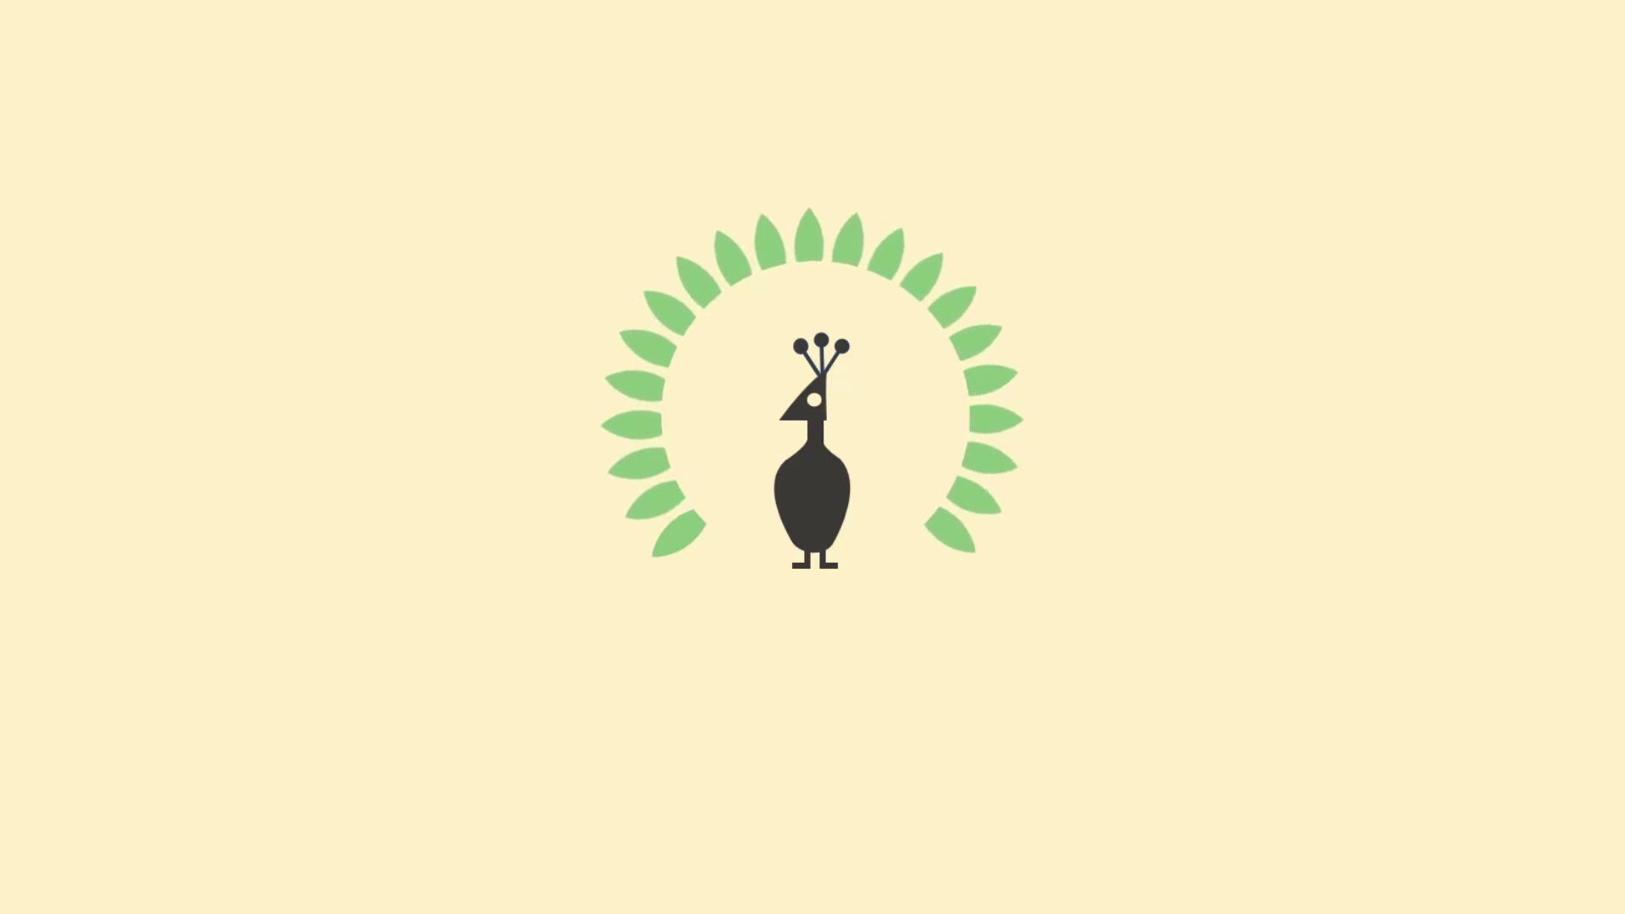
# Turn on Auto-reverse for all leaf spin animations and preview the slide show
pyautogui.press('Escape')
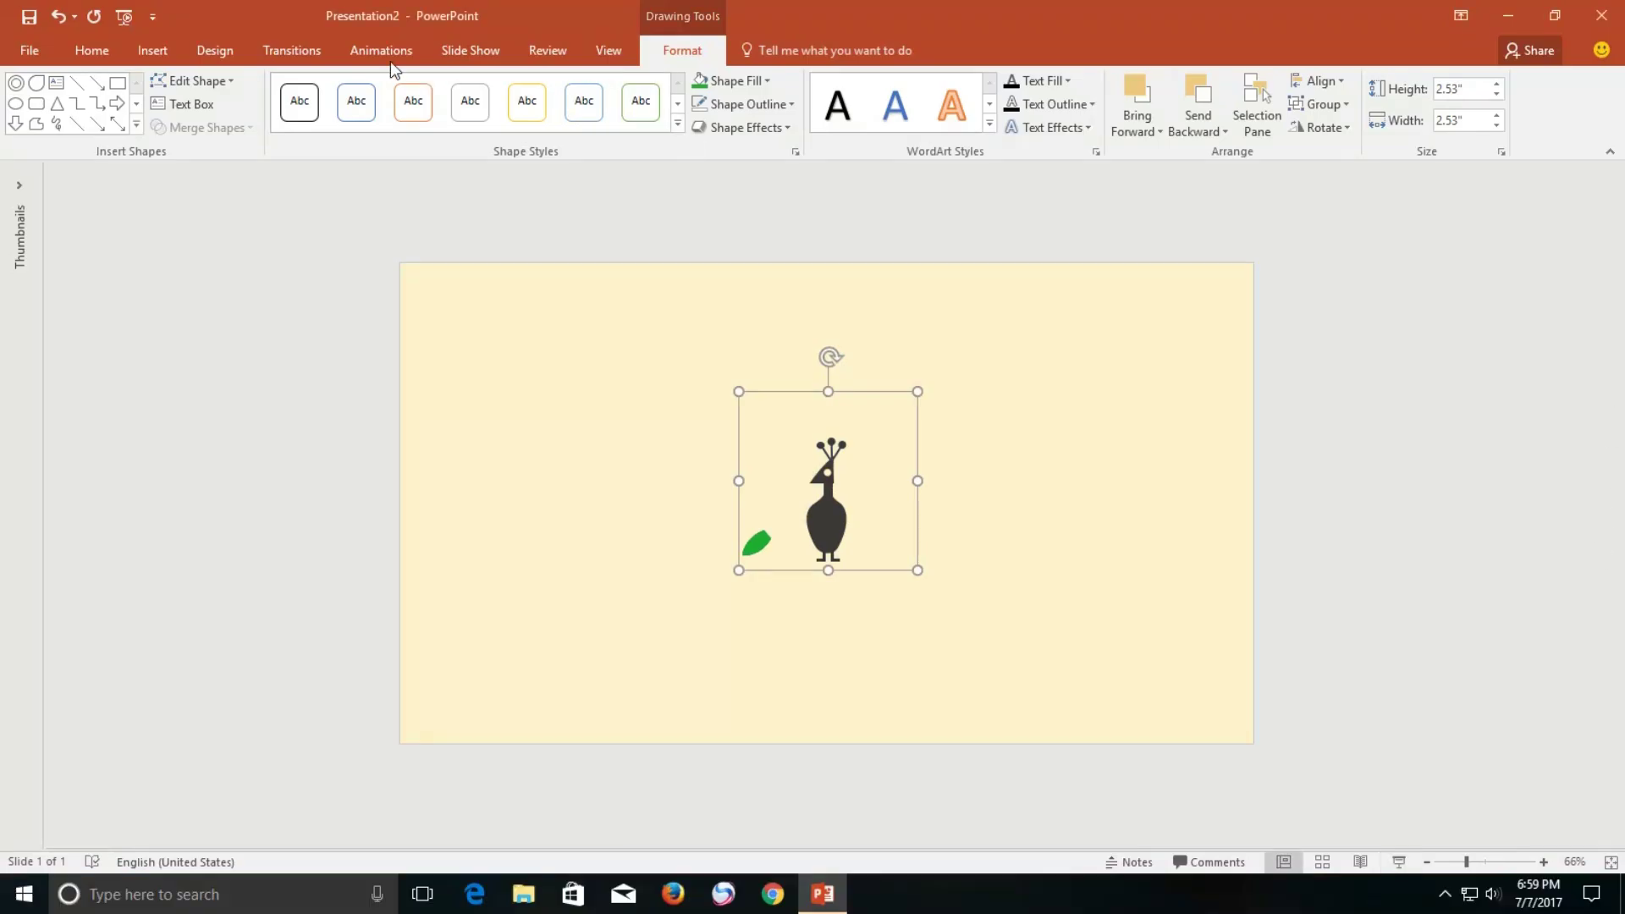
pyautogui.click(381, 52)
pyautogui.click(1166, 85)
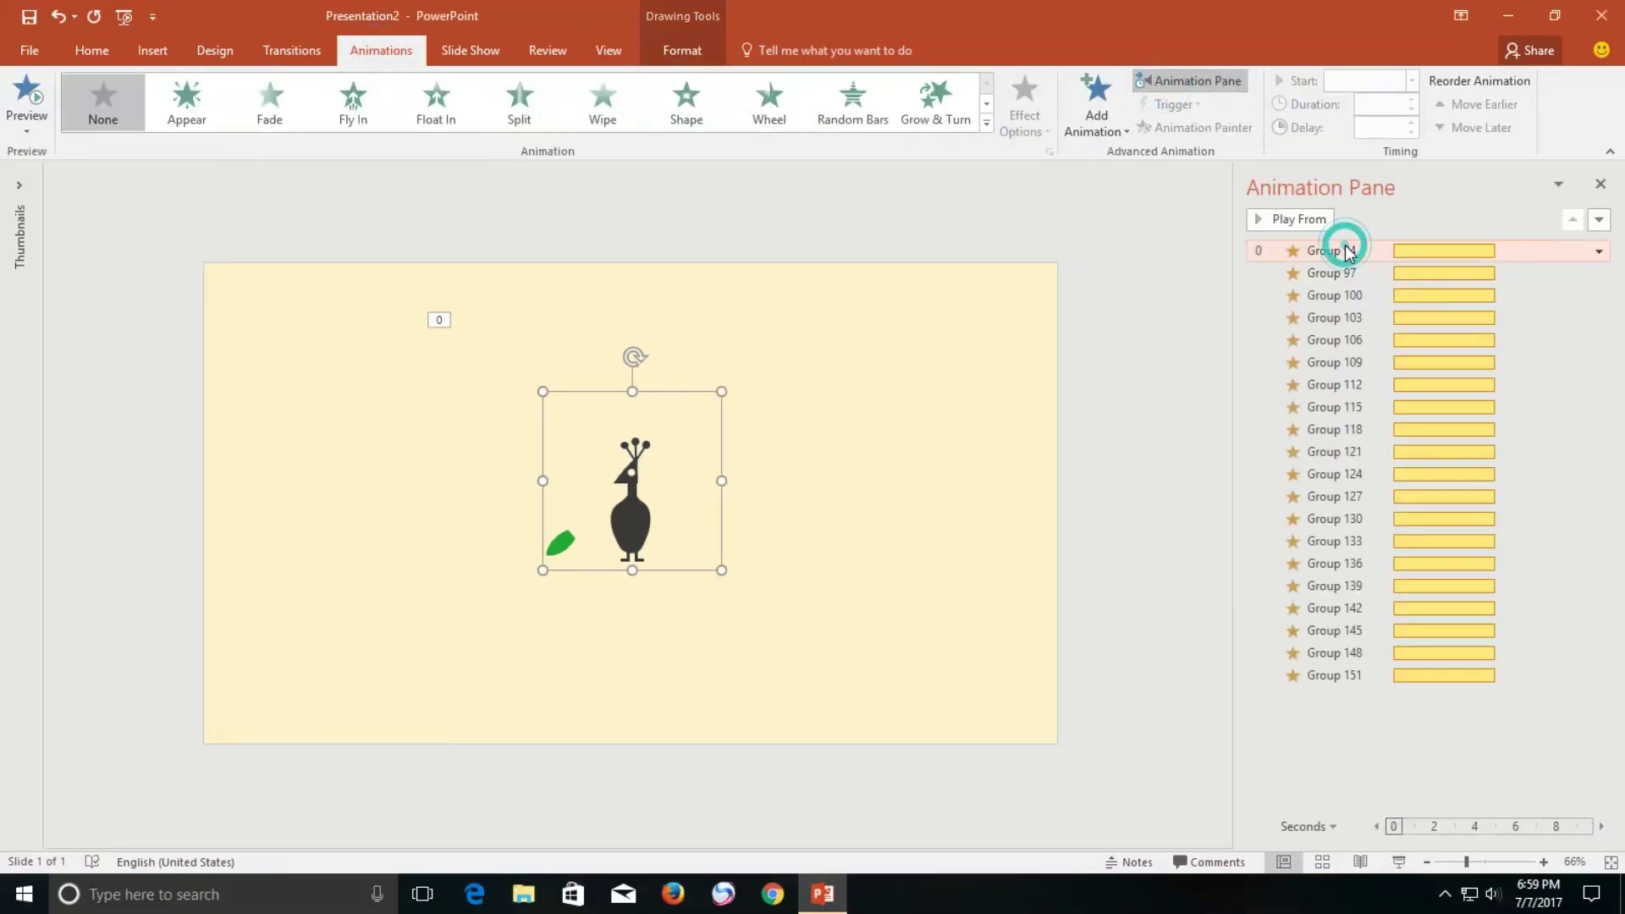
pyautogui.keyDown('shift'); pyautogui.click(1345, 675); pyautogui.keyUp('shift')
pyautogui.rightClick(1355, 529)
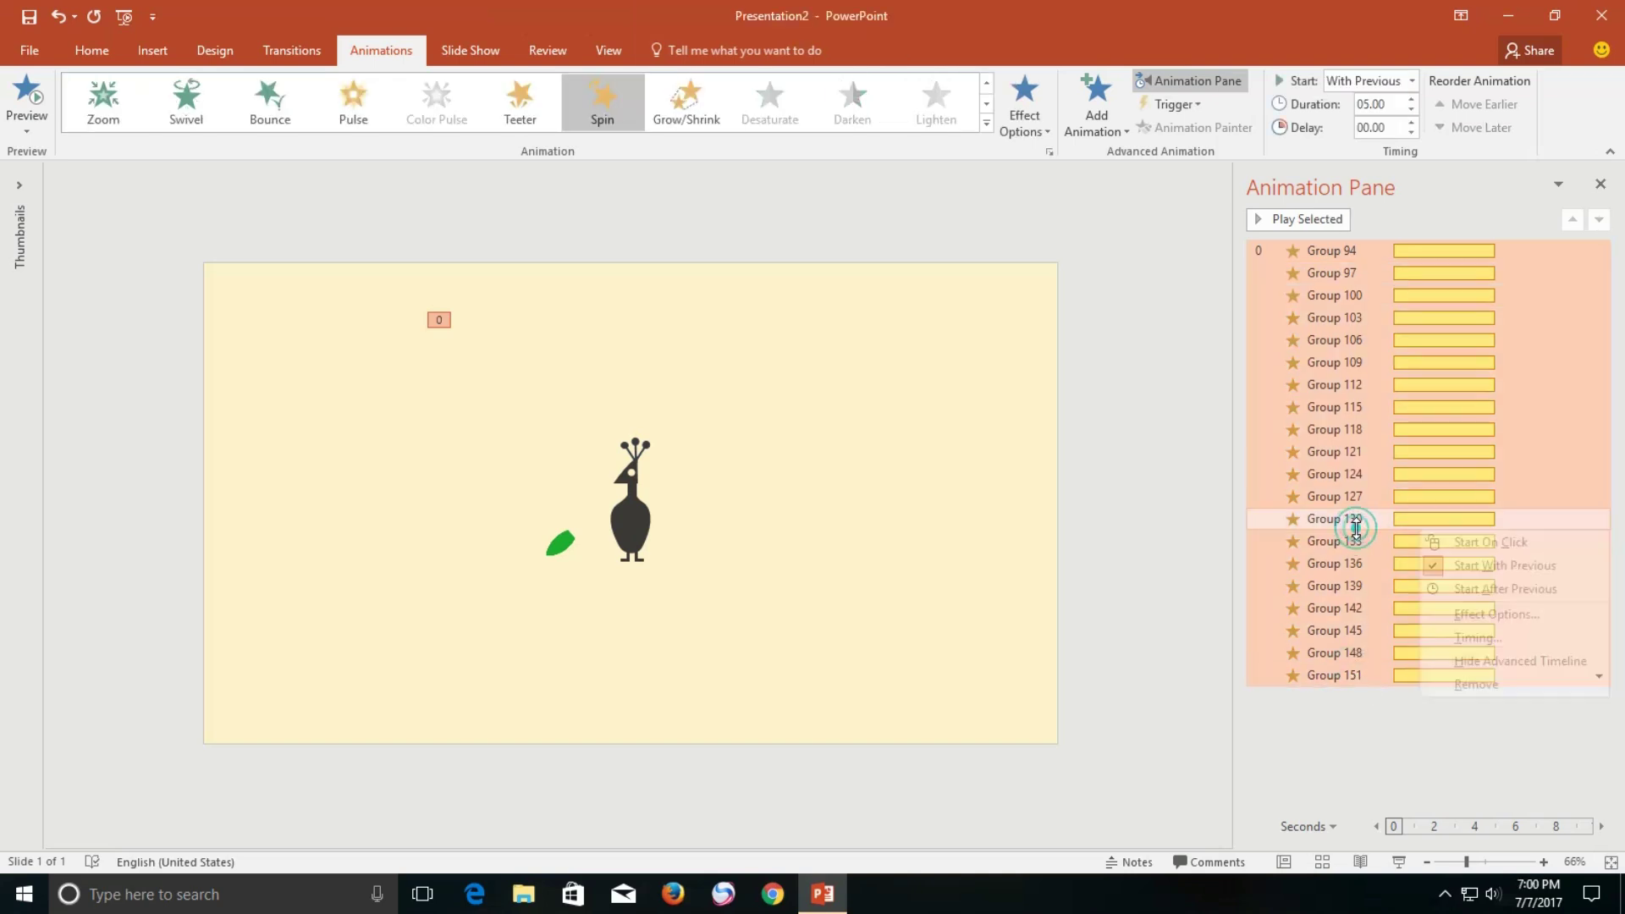
pyautogui.click(1473, 616)
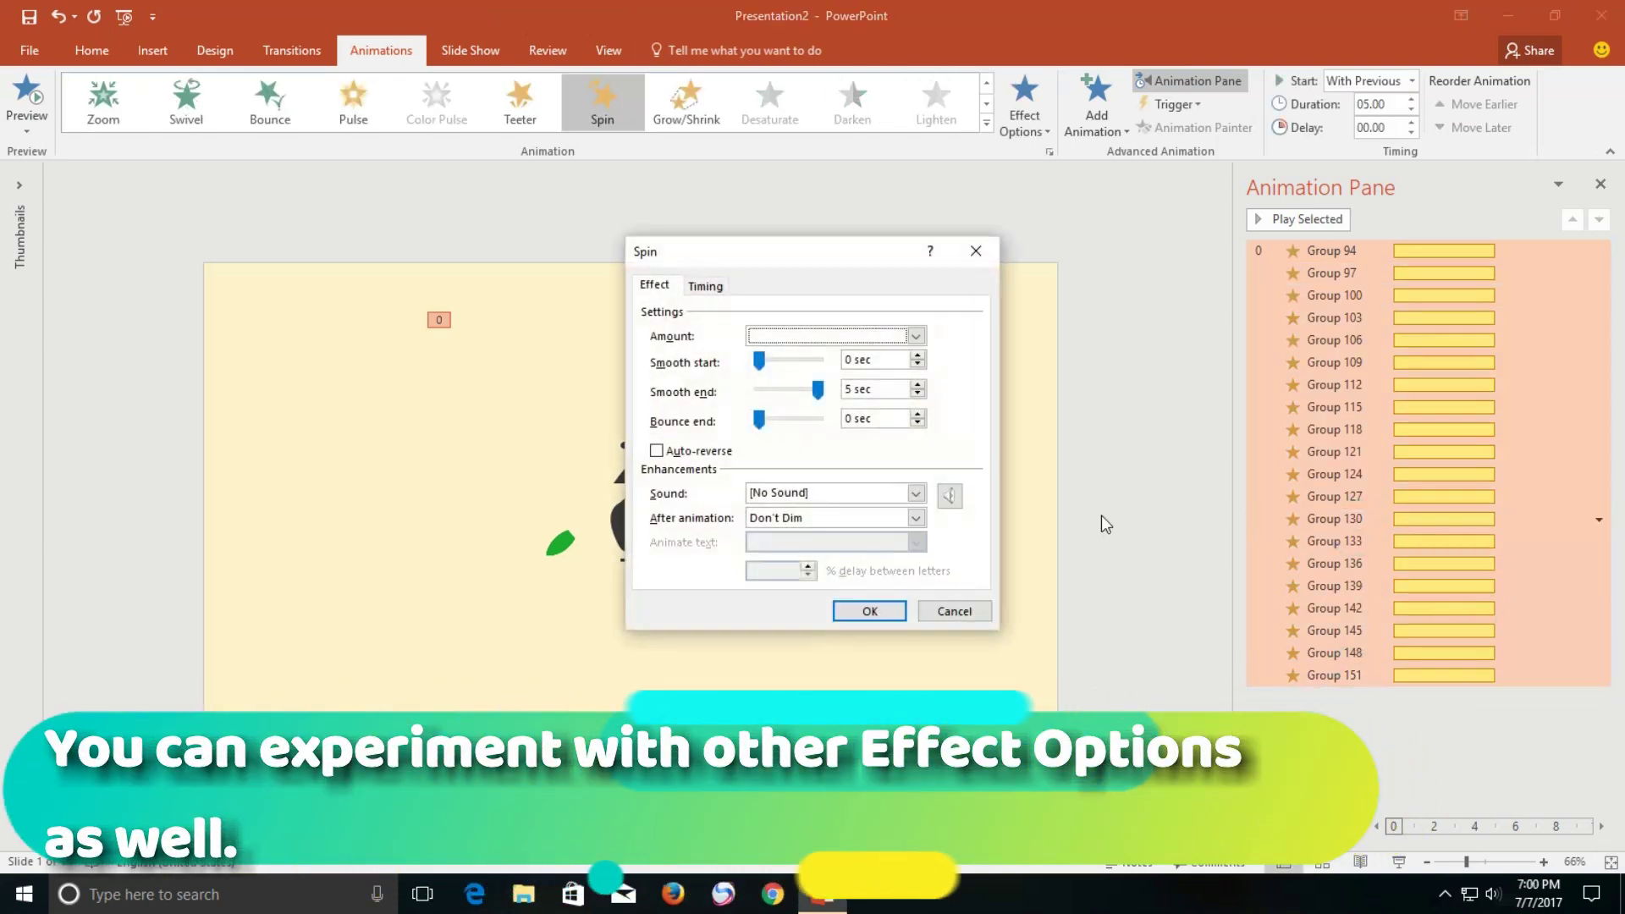
pyautogui.click(657, 450)
pyautogui.click(870, 611)
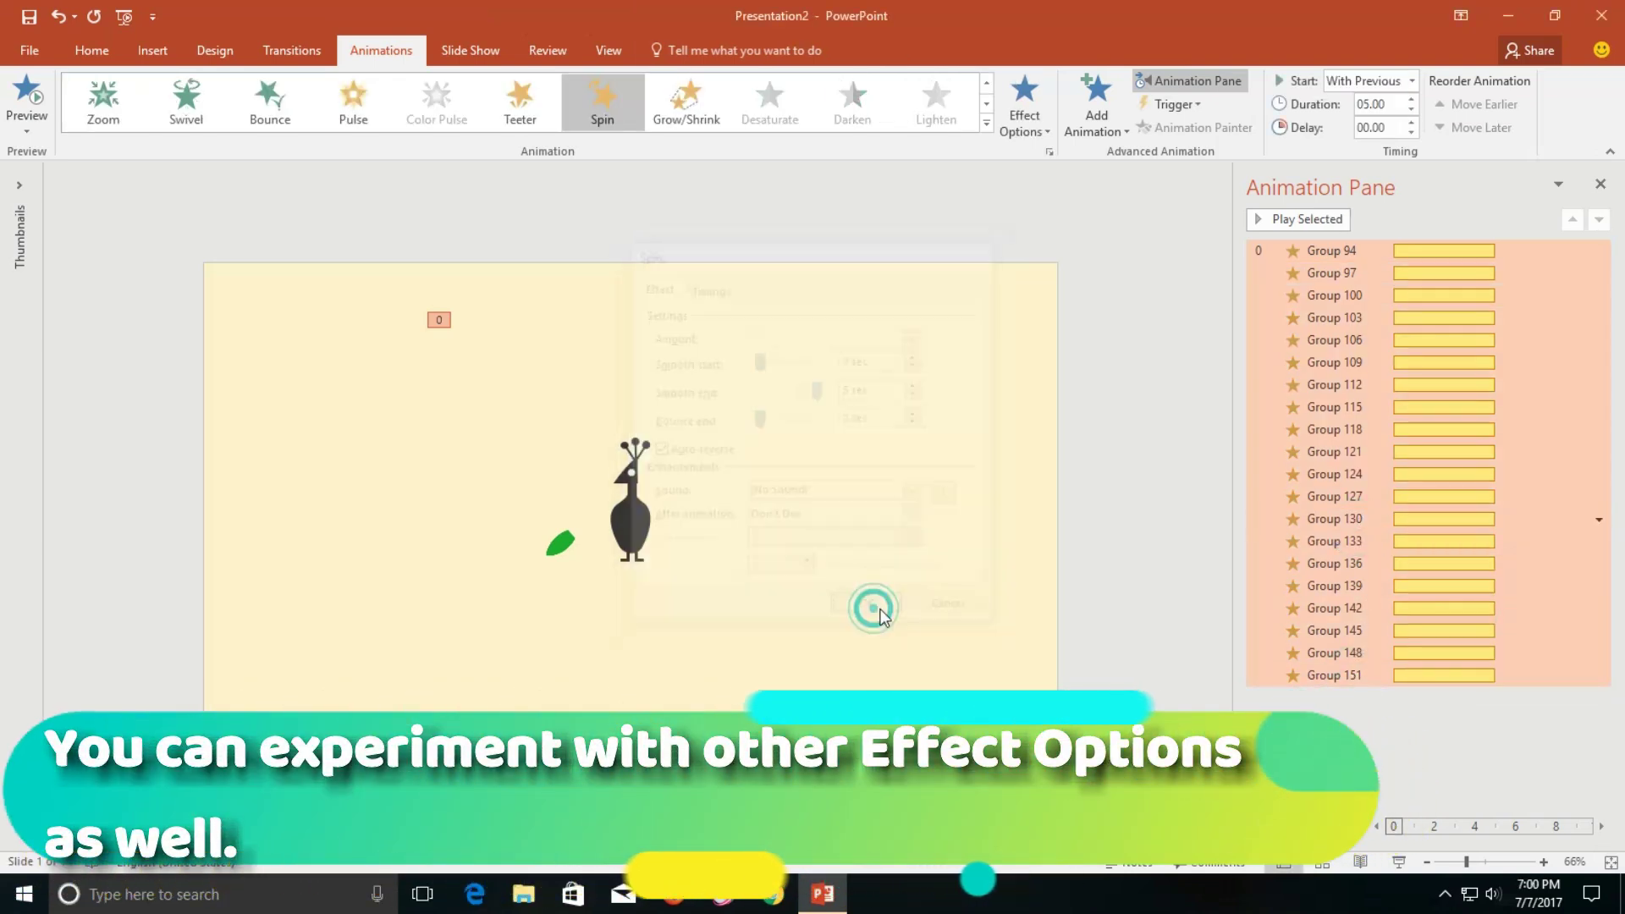
pyautogui.click(1398, 862)
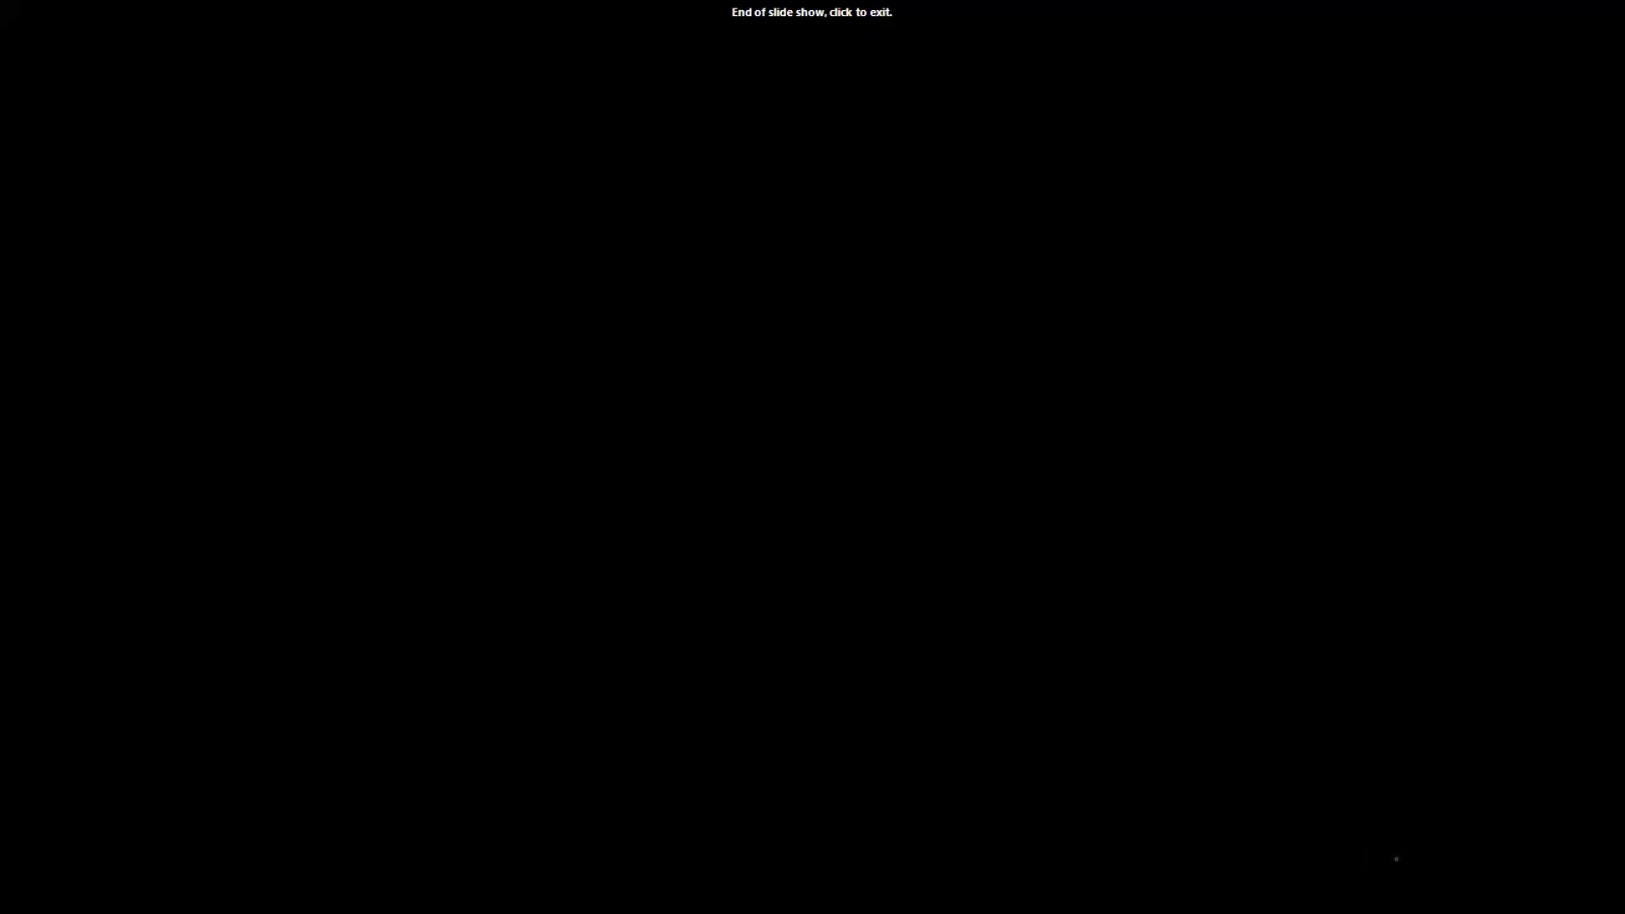
# Exit the current slide show and replay the finished animation full screen
pyautogui.click(1397, 859)
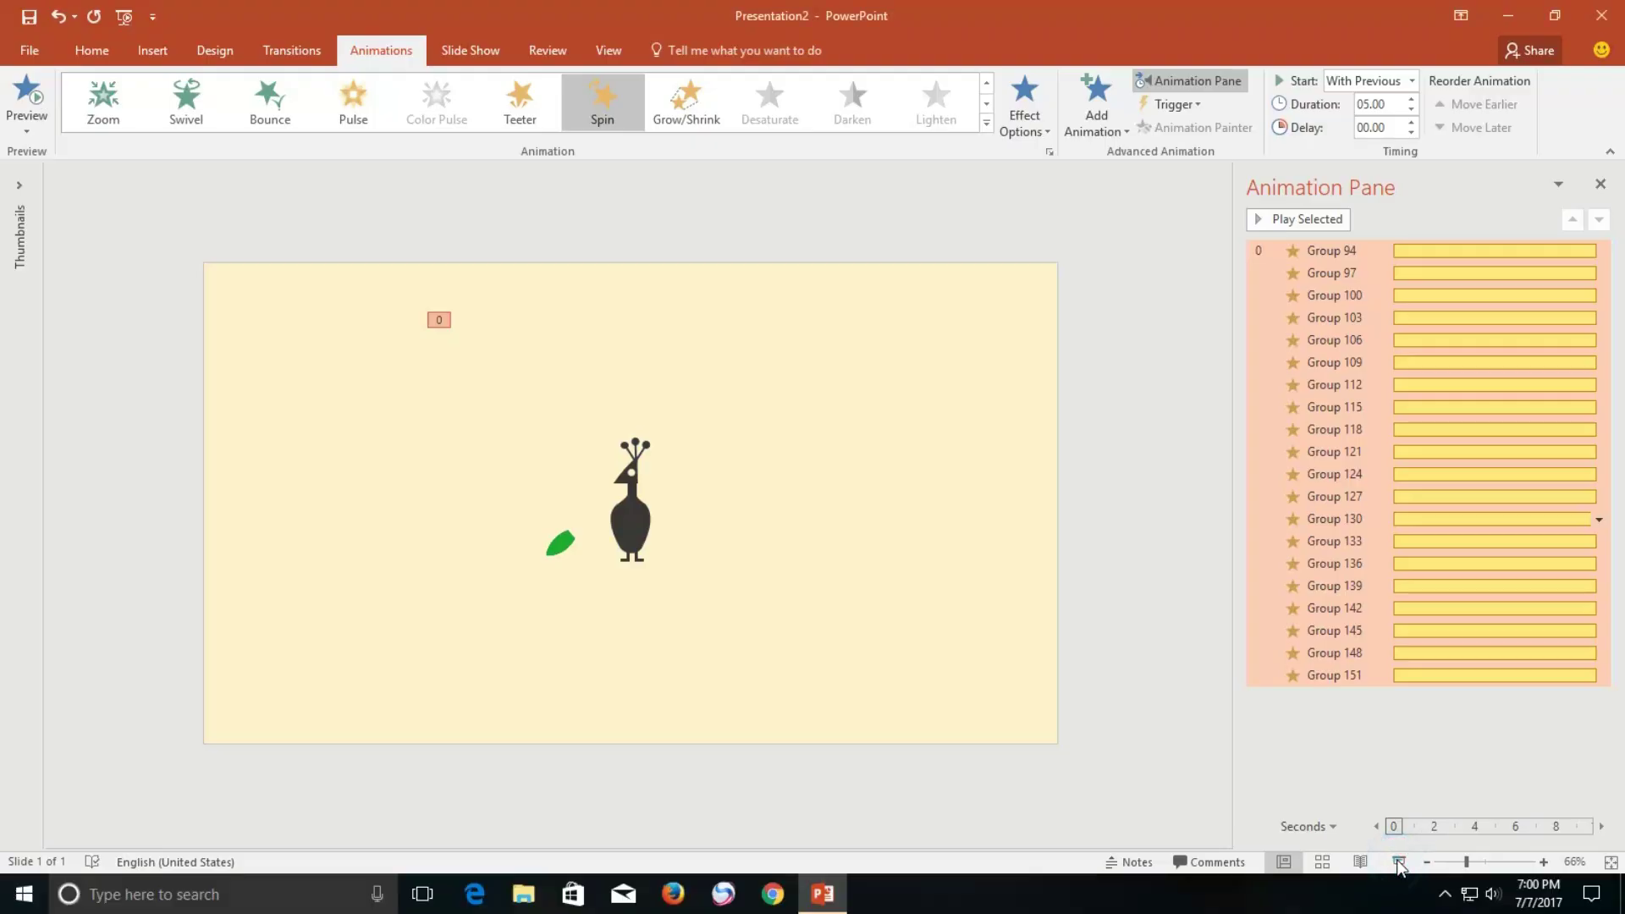
pyautogui.click(1399, 862)
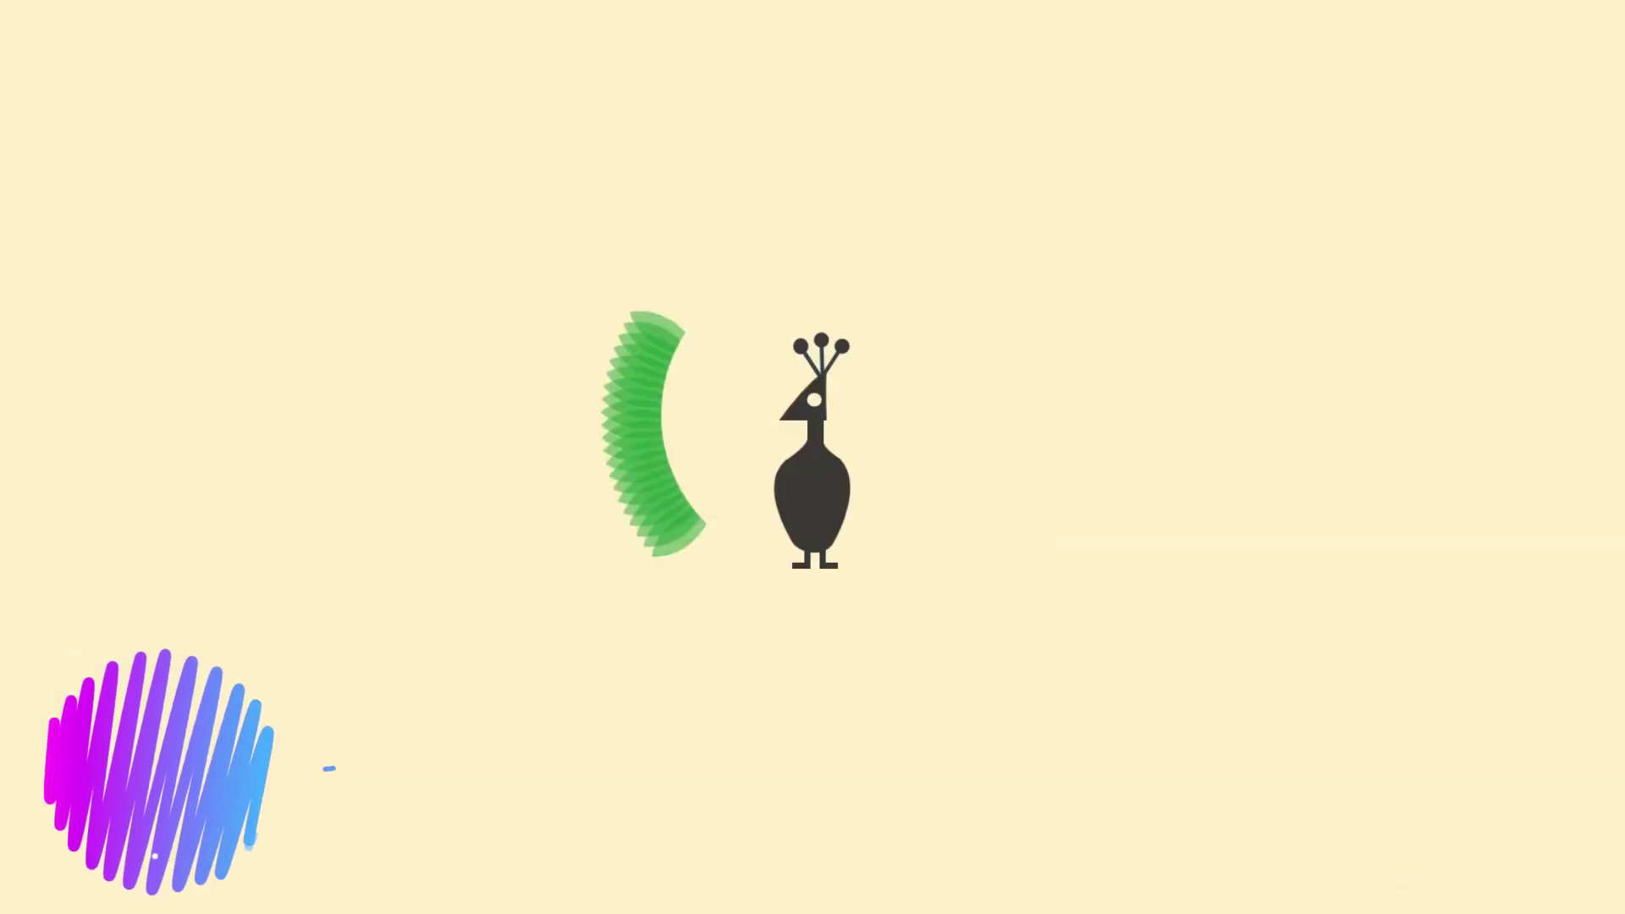